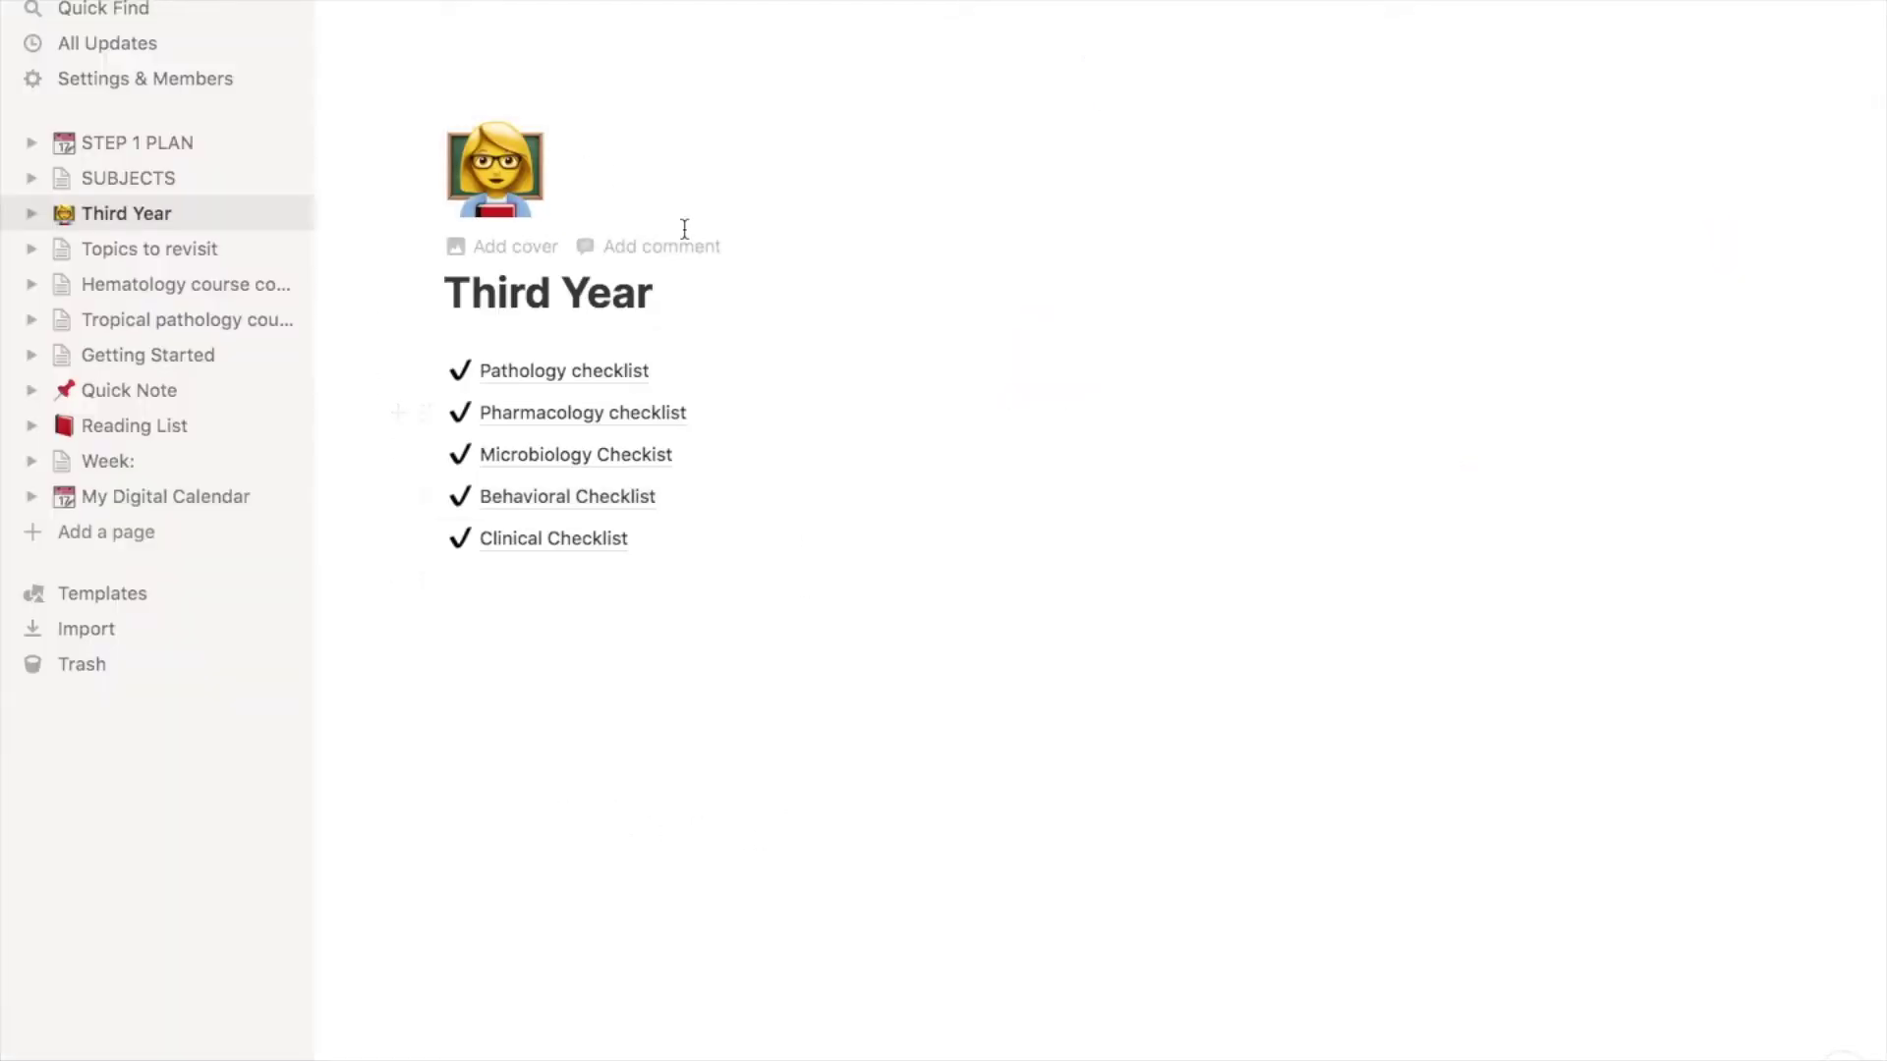
Open the Pathology checklist from Third Year and scroll through its full contents.
left_click(534, 390)
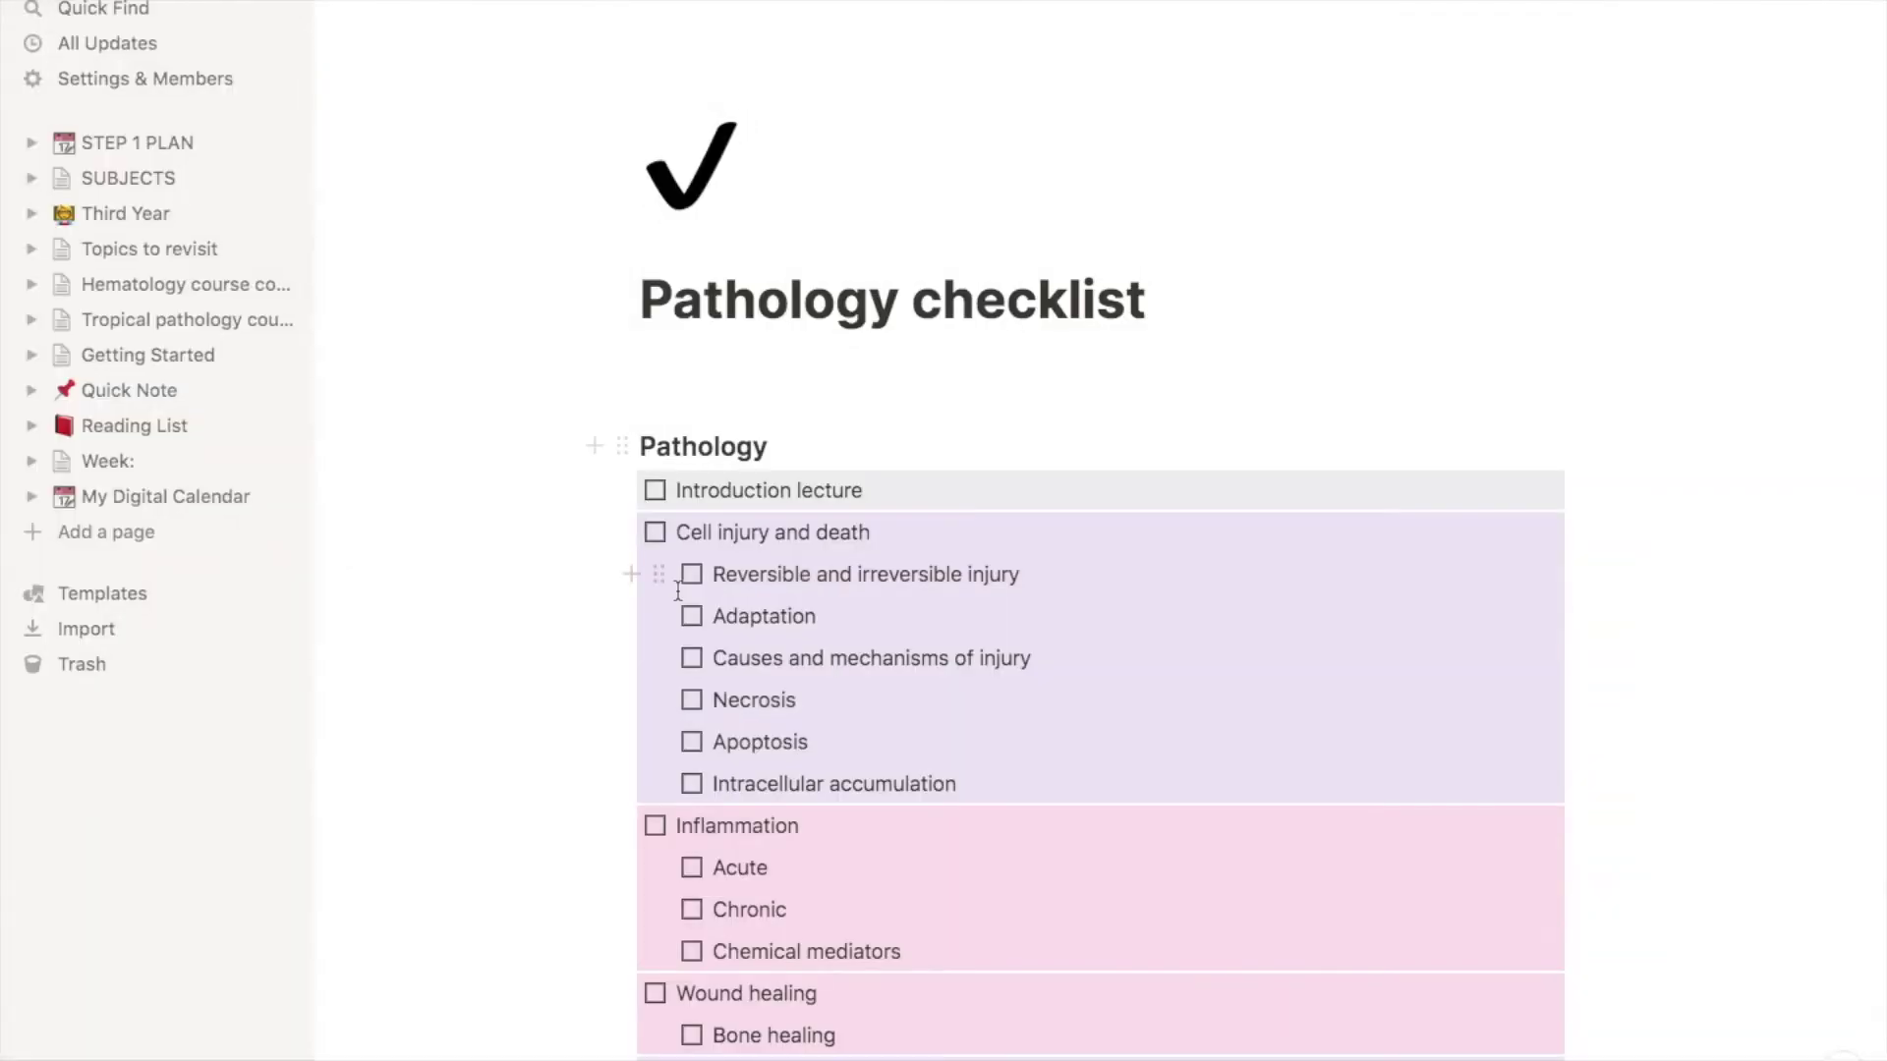
scroll(678, 590, "down", 5)
scroll(842, 779, "down", 4)
scroll(842, 776, "down", 8)
scroll(842, 770, "down", 10)
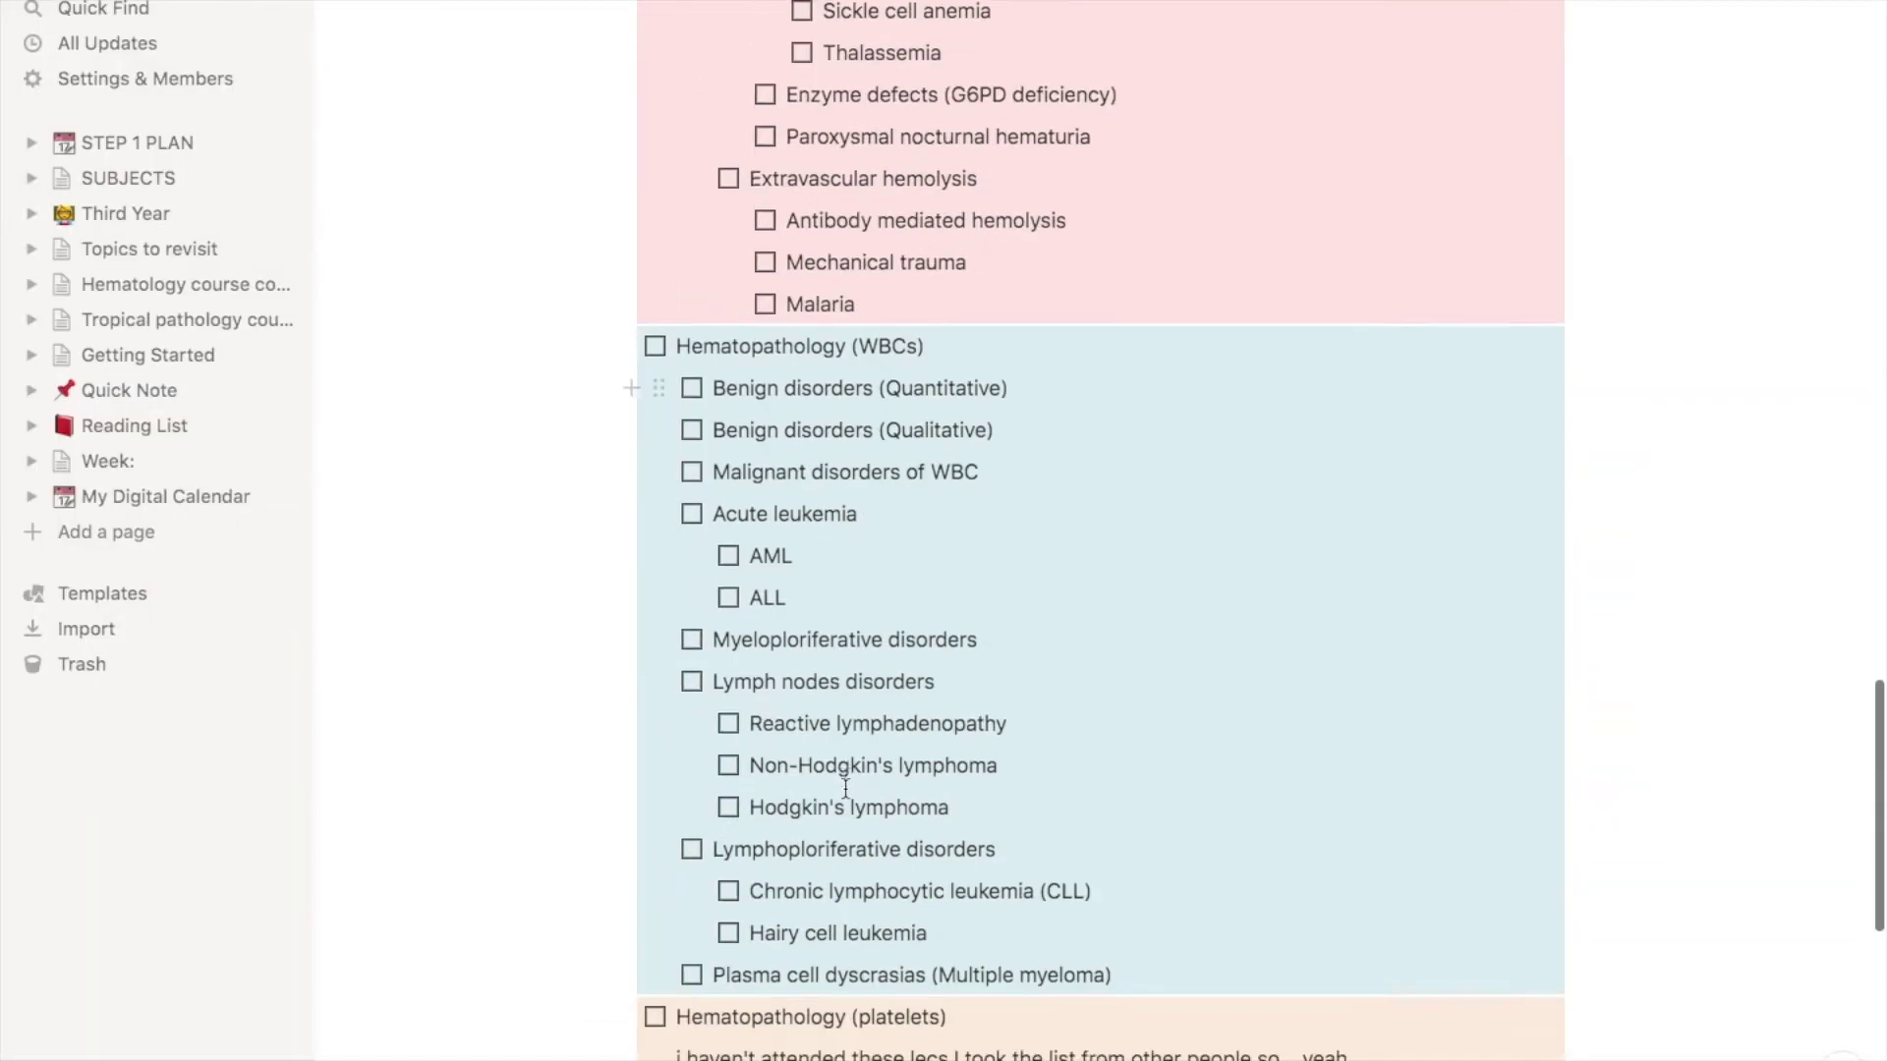
scroll(845, 789, "down", 7)
scroll(845, 789, "down", 2)
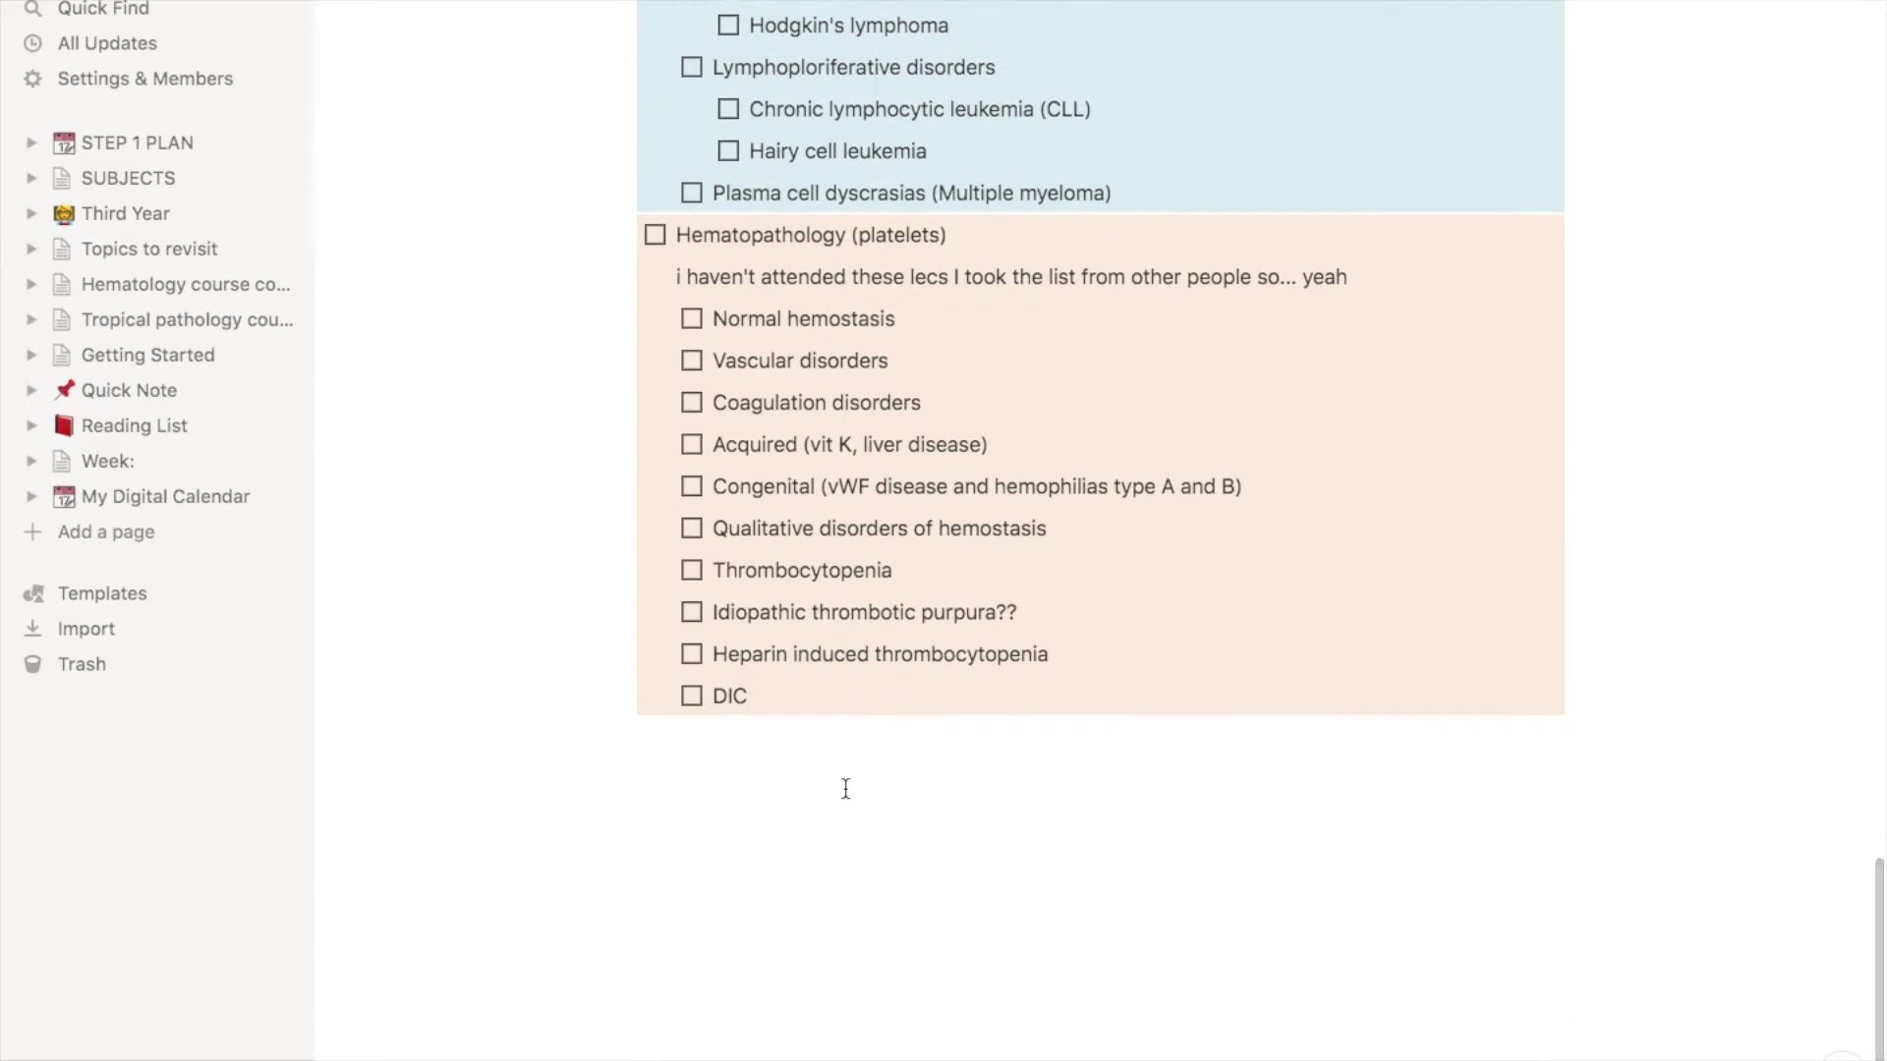
scroll(845, 789, "up", 15)
scroll(845, 789, "up", 10)
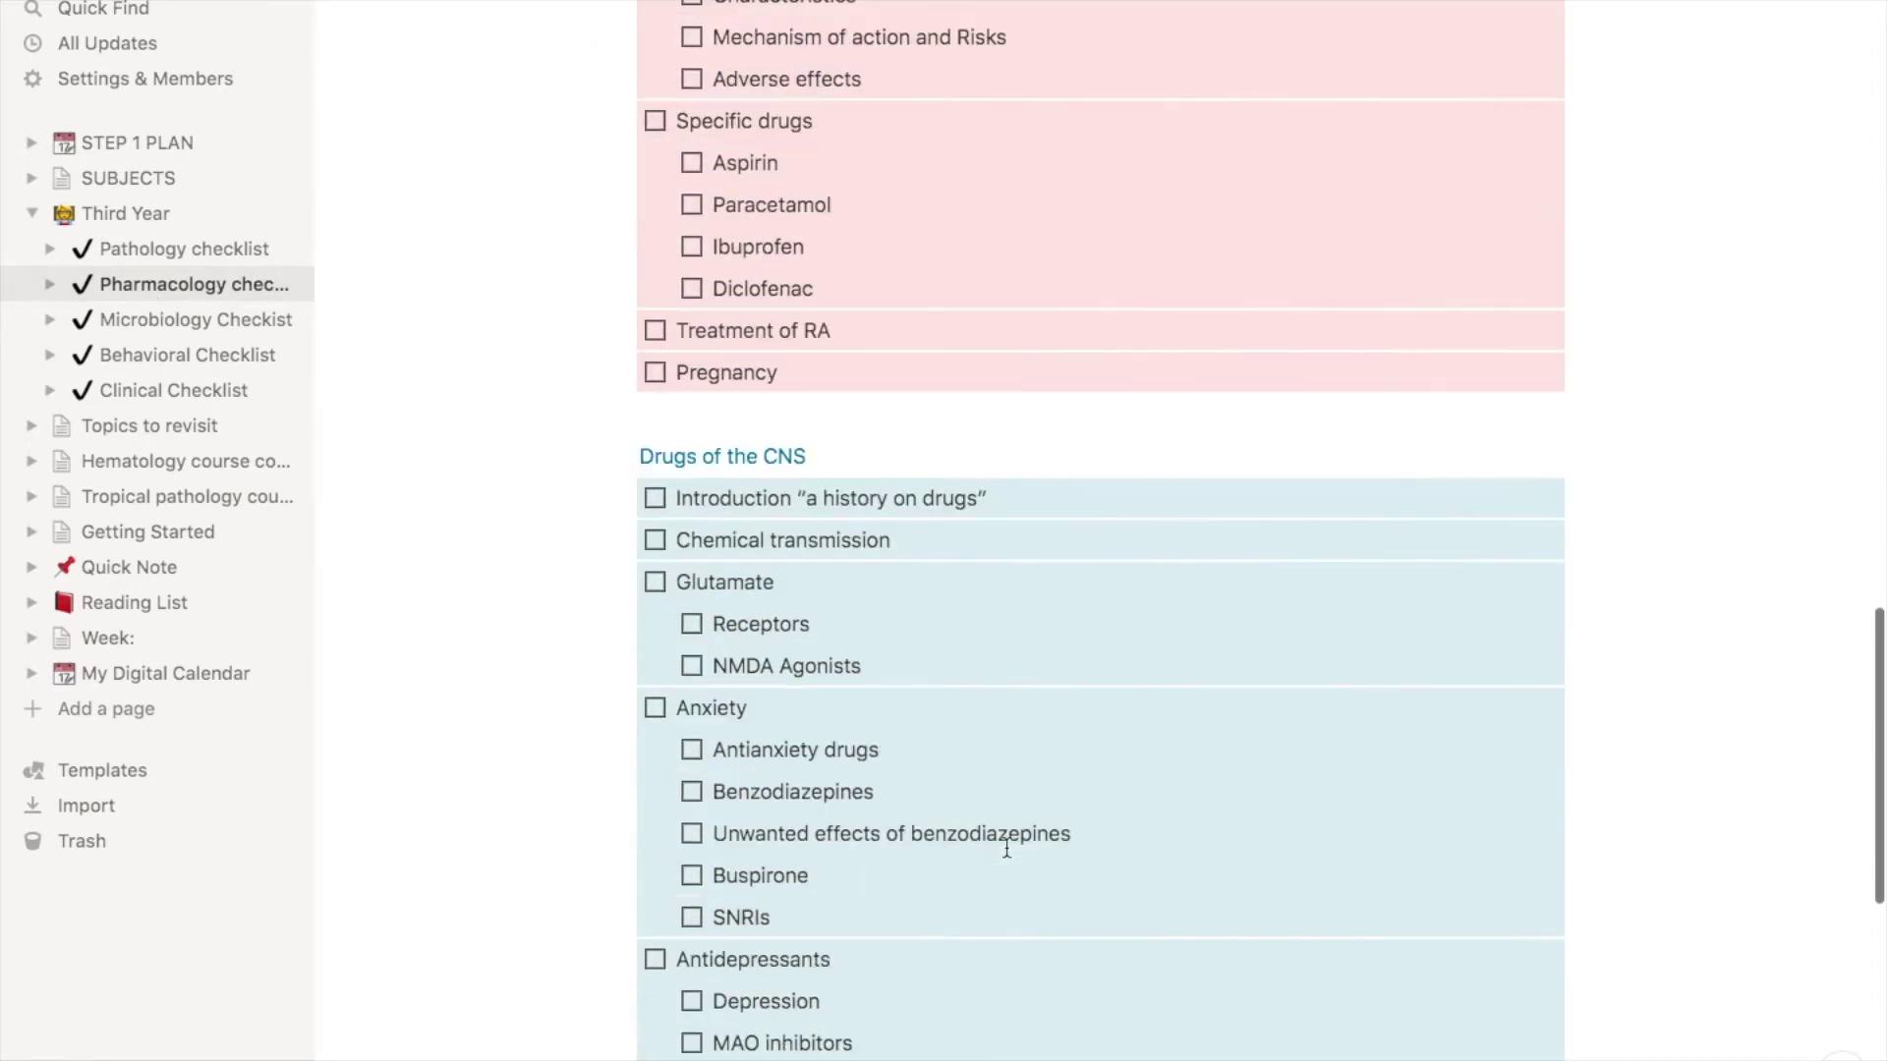
scroll(1006, 847, "down", 2)
scroll(1006, 847, "down", 5)
scroll(1006, 847, "up", 8)
scroll(1006, 847, "up", 15)
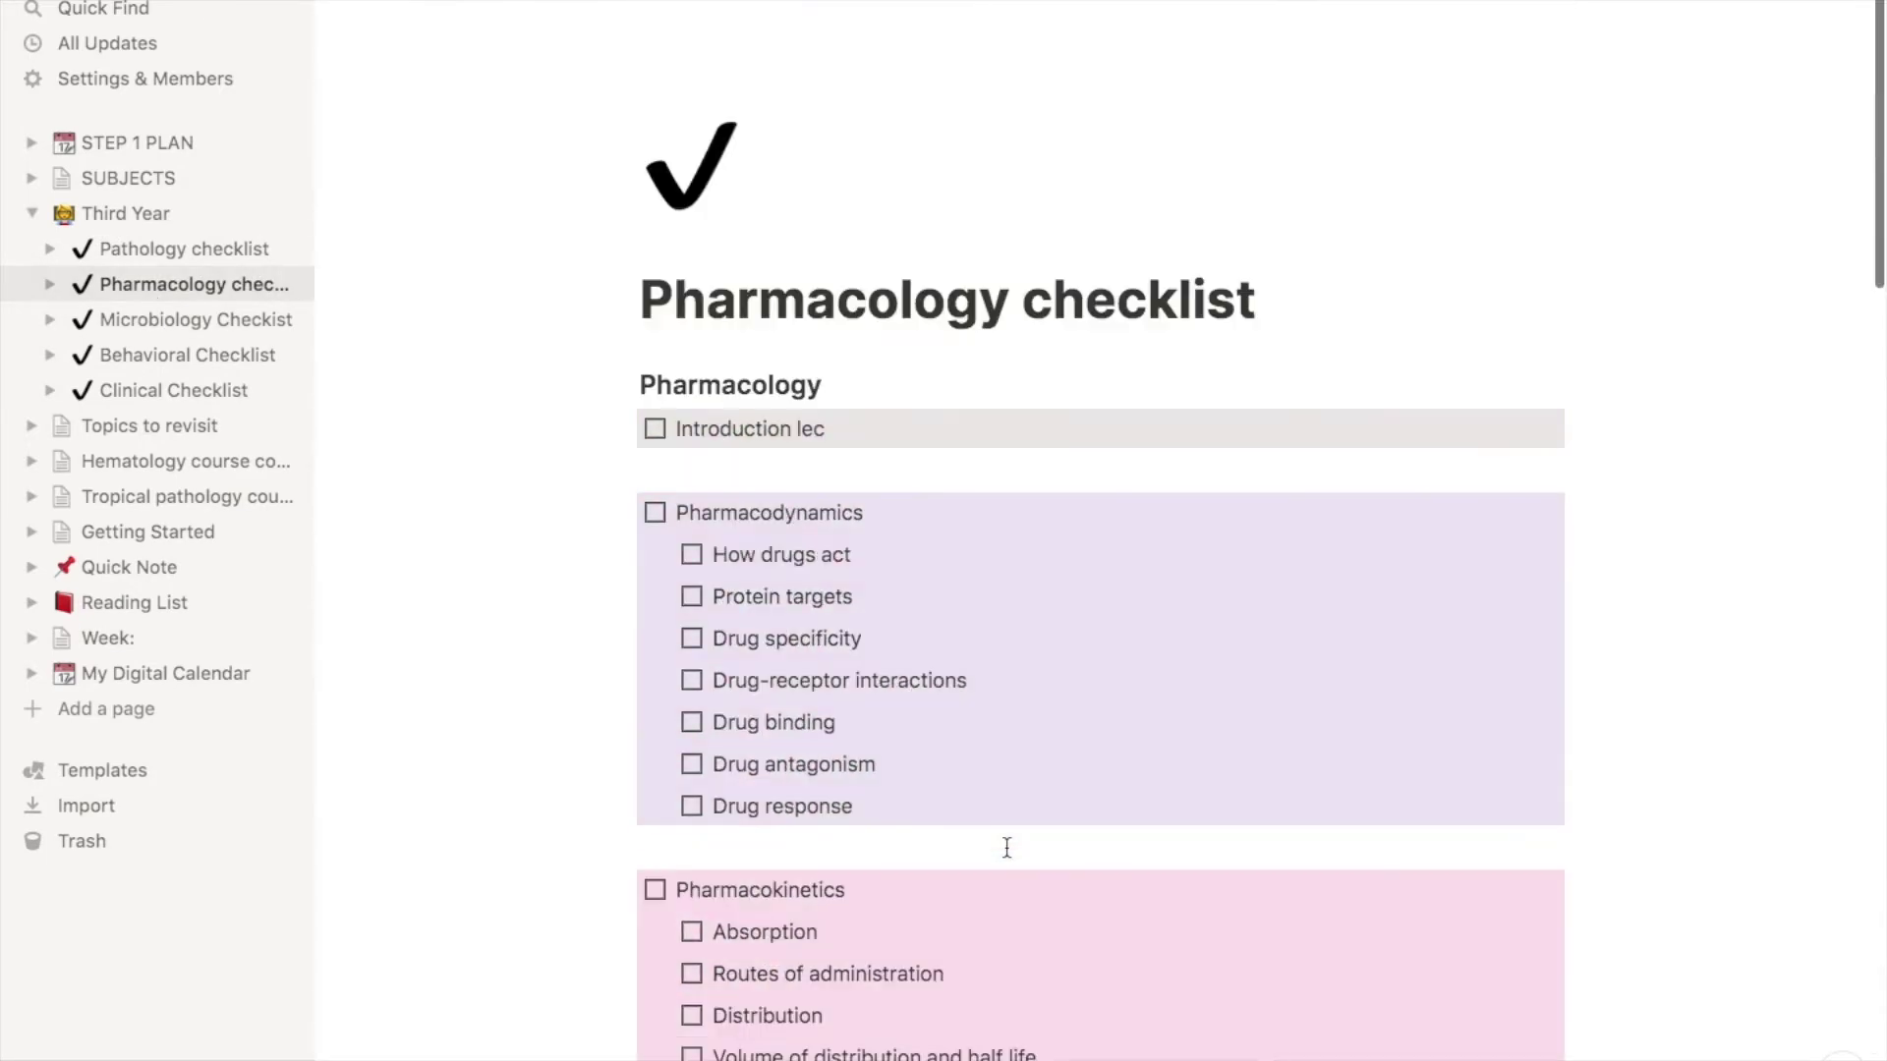
From Third Year, add an empty 'Tutorial' page with an icon and insert a sub-page into it.
left_click(155, 218)
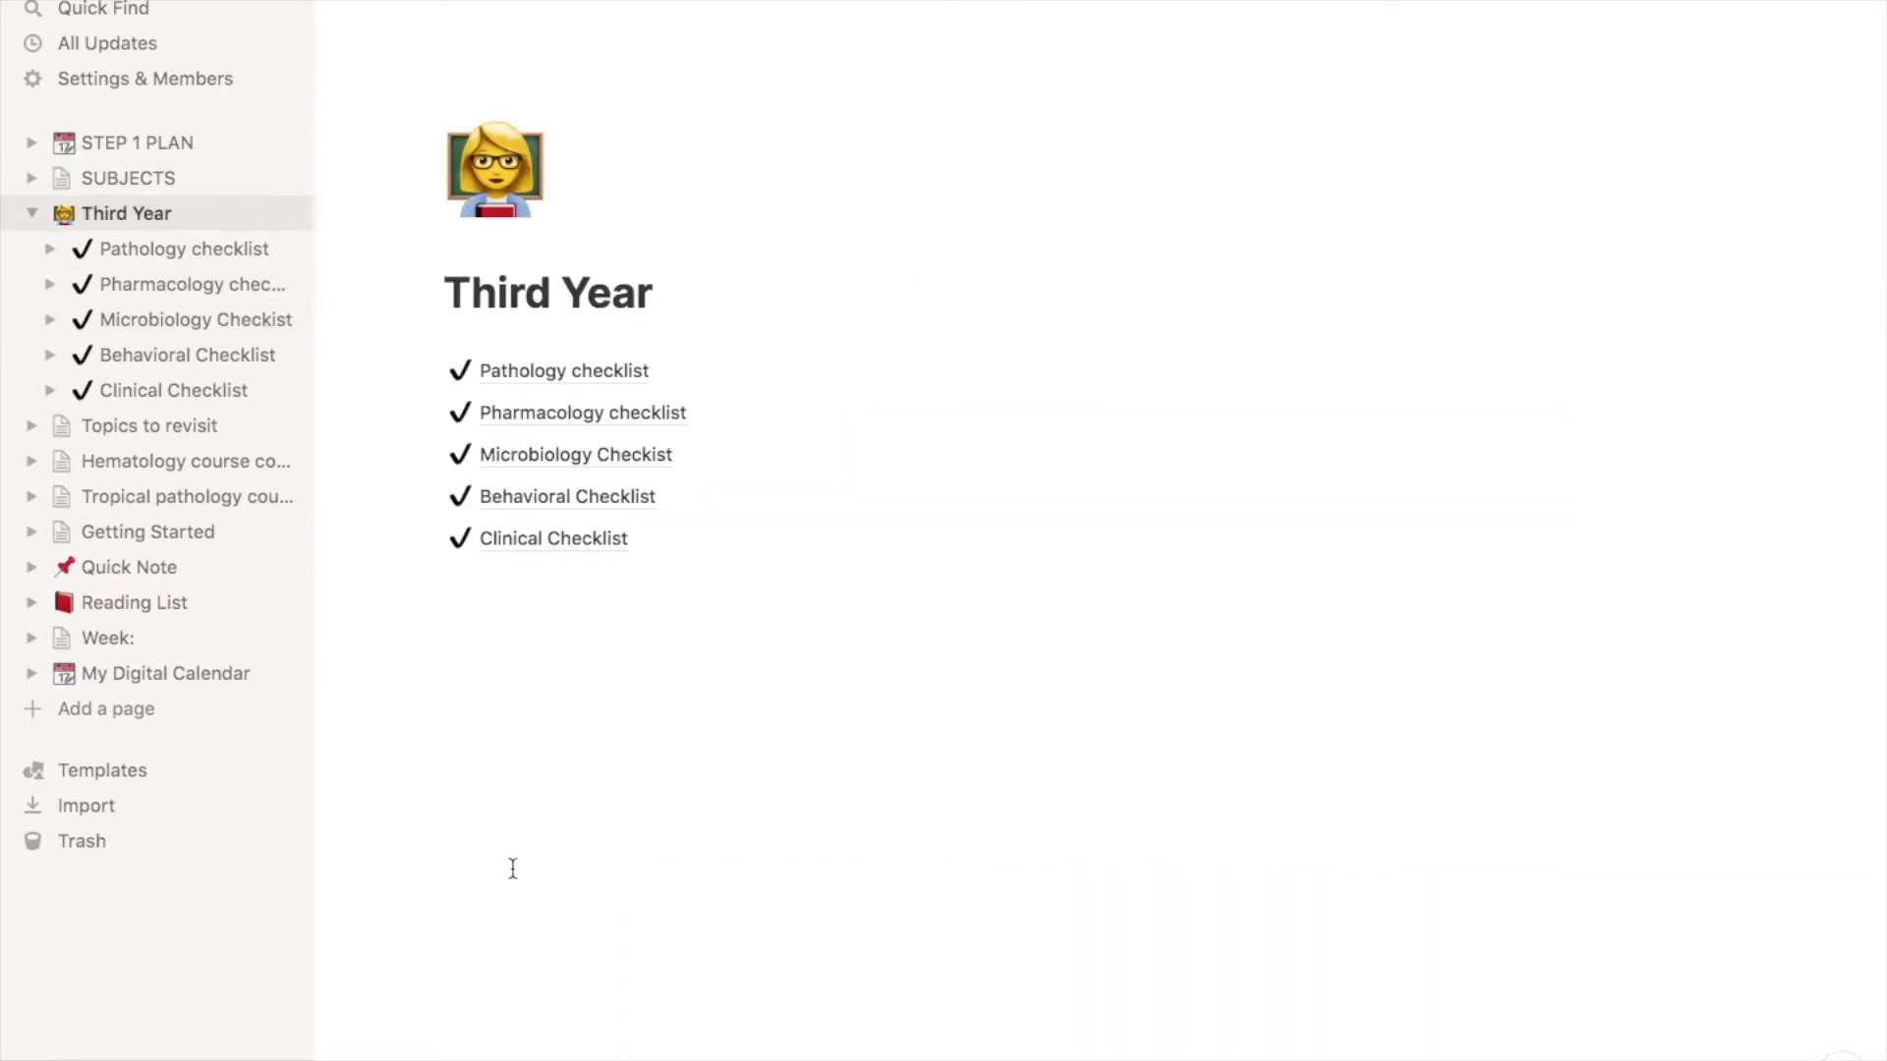
left_click(191, 716)
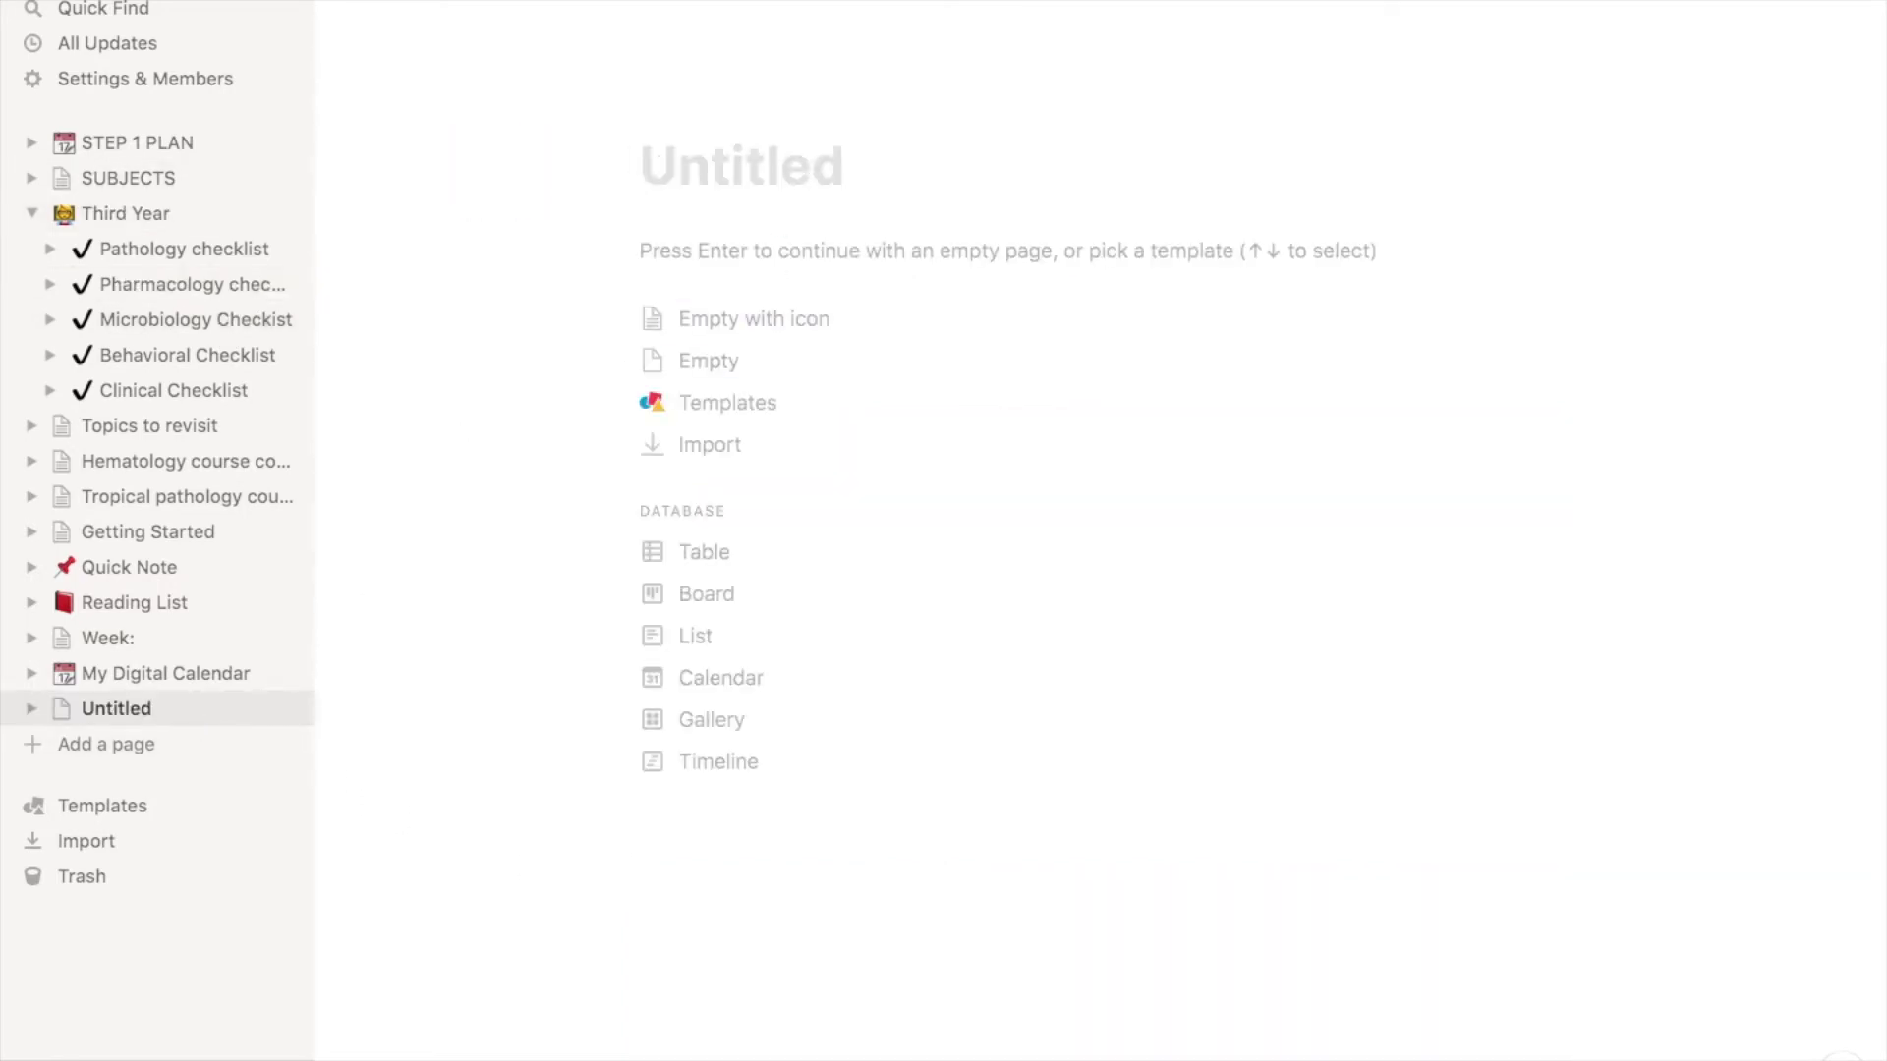
type("Tutorial")
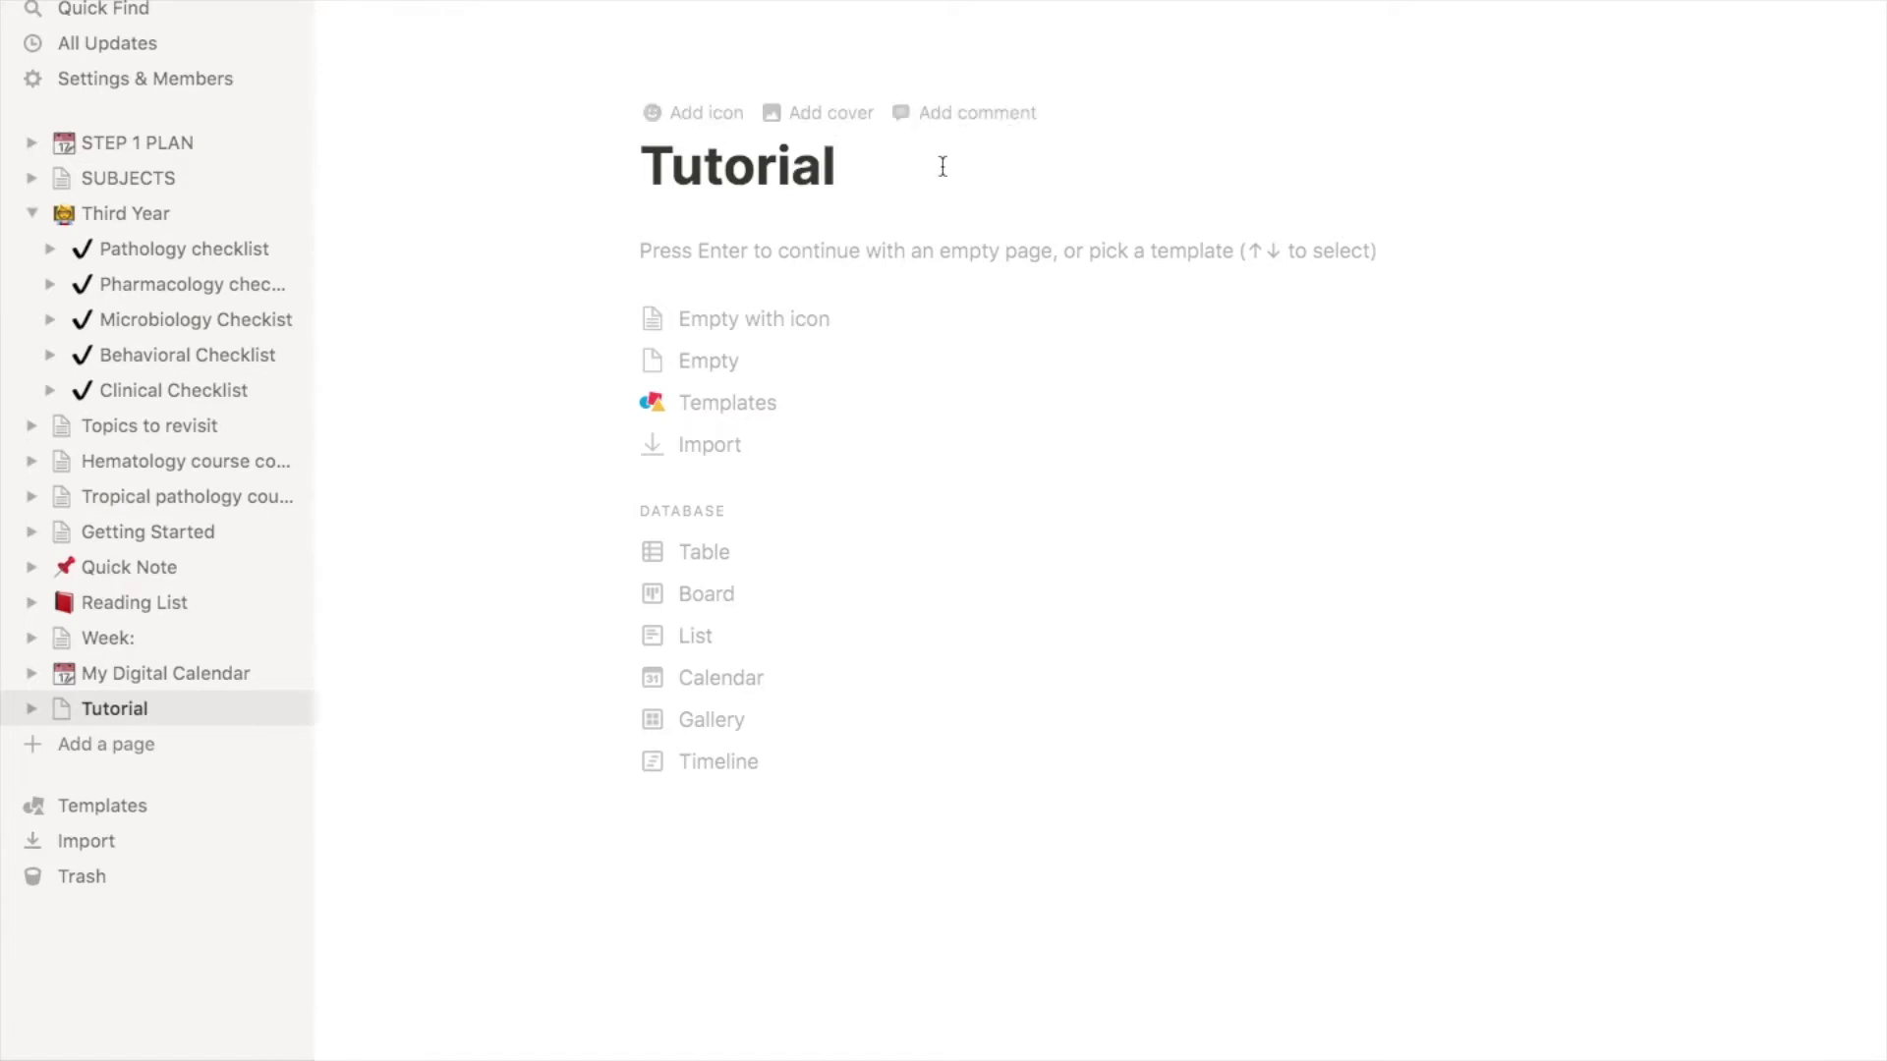
left_click(792, 334)
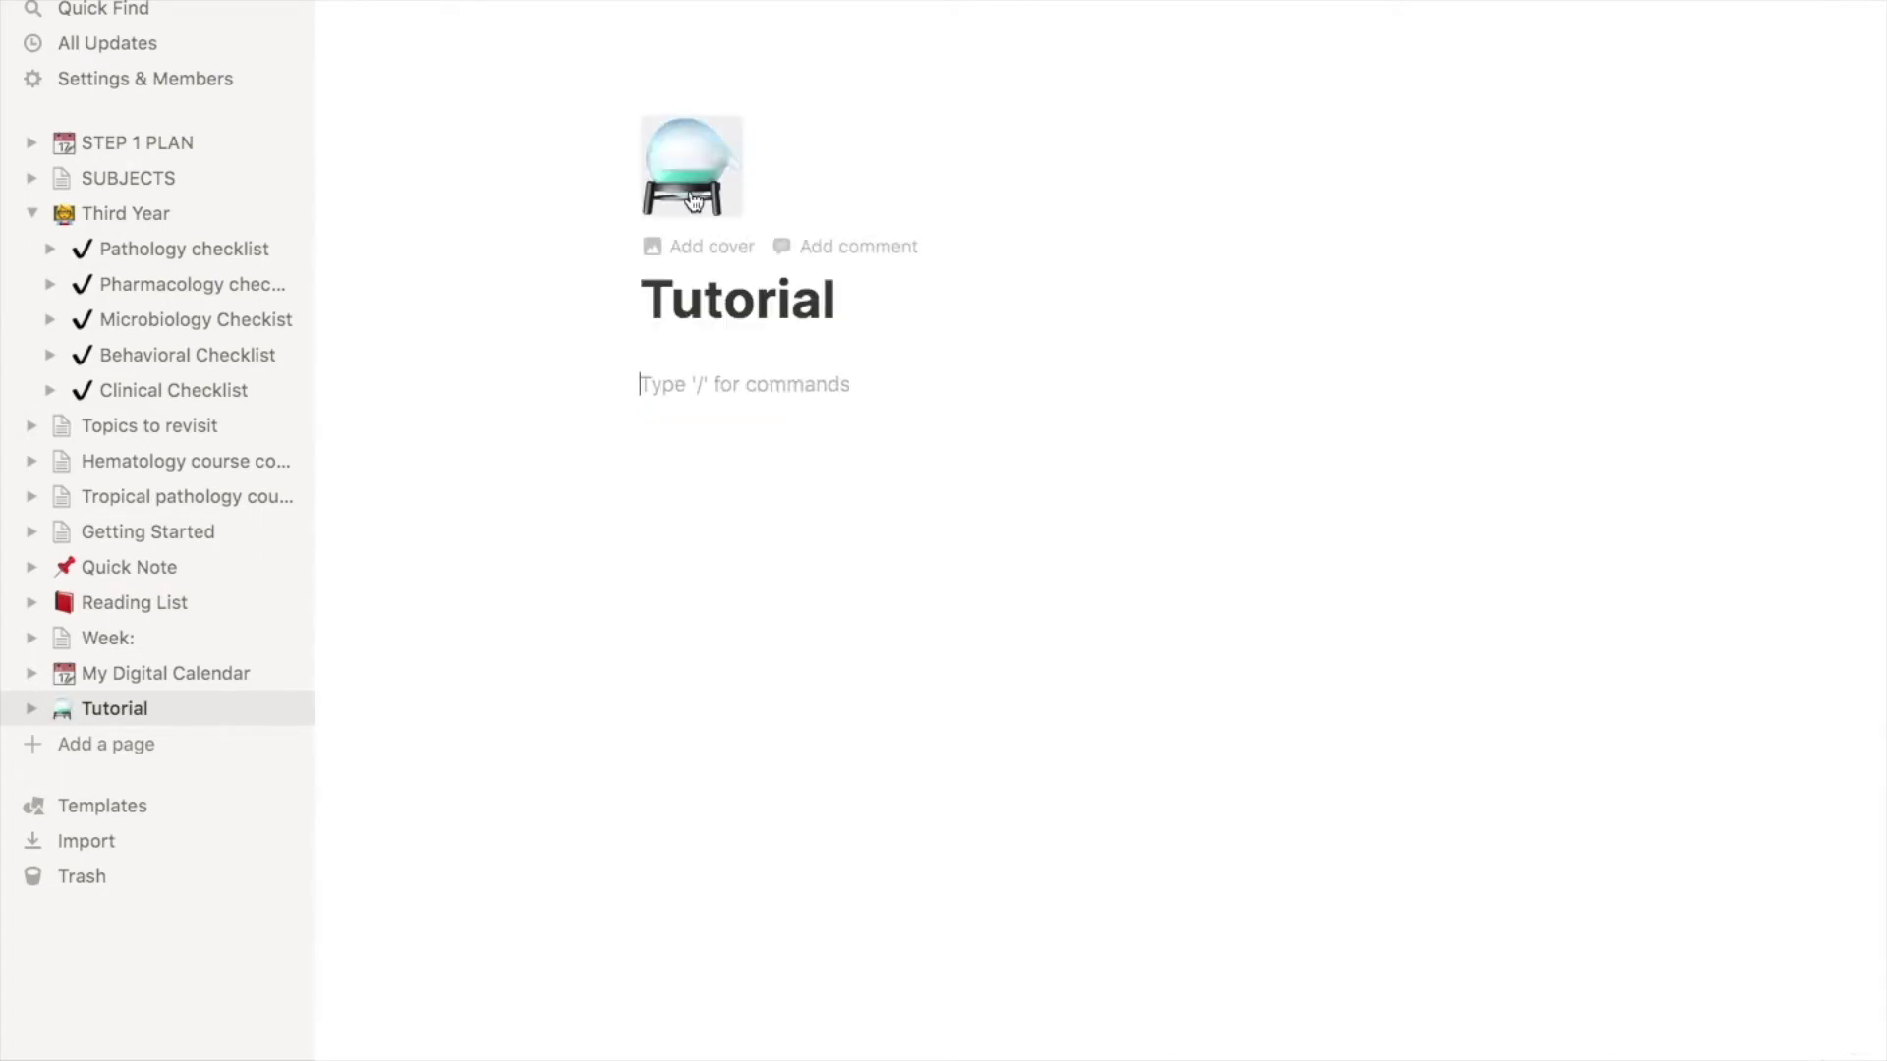
mouse_move(688, 167)
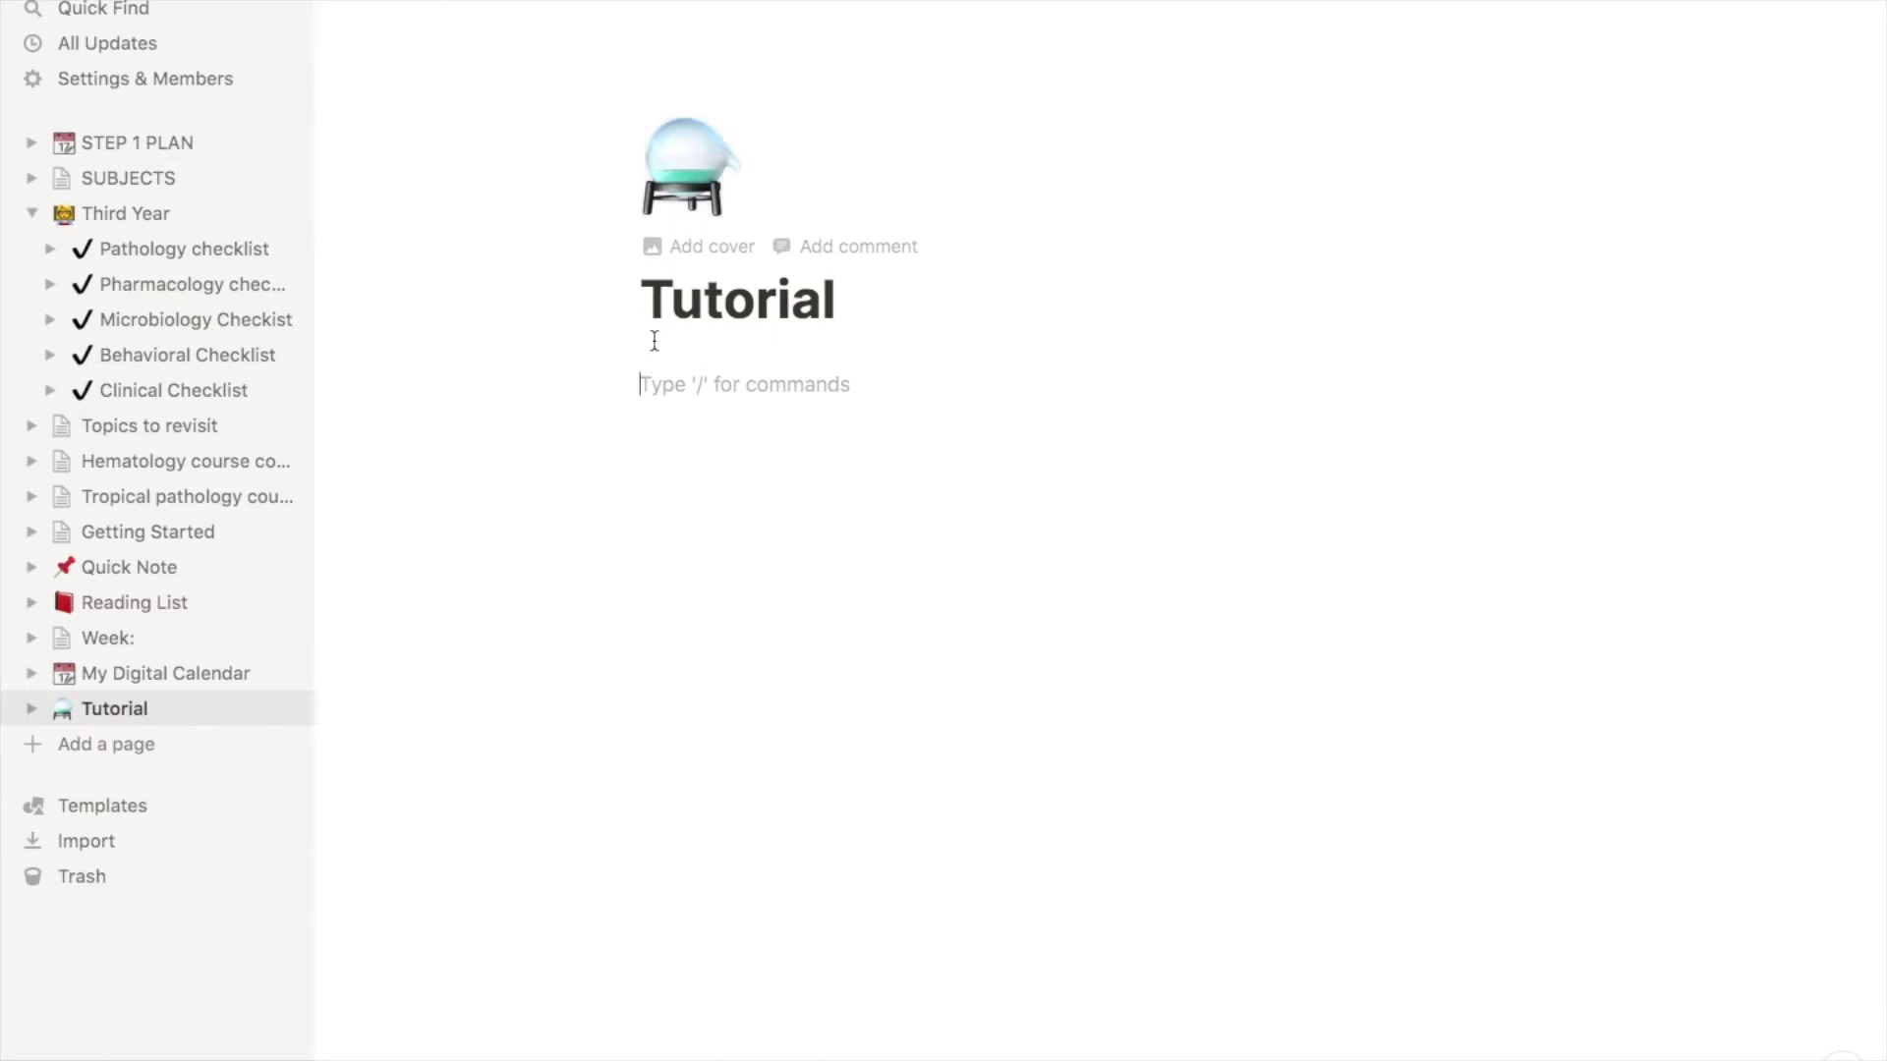
type("/")
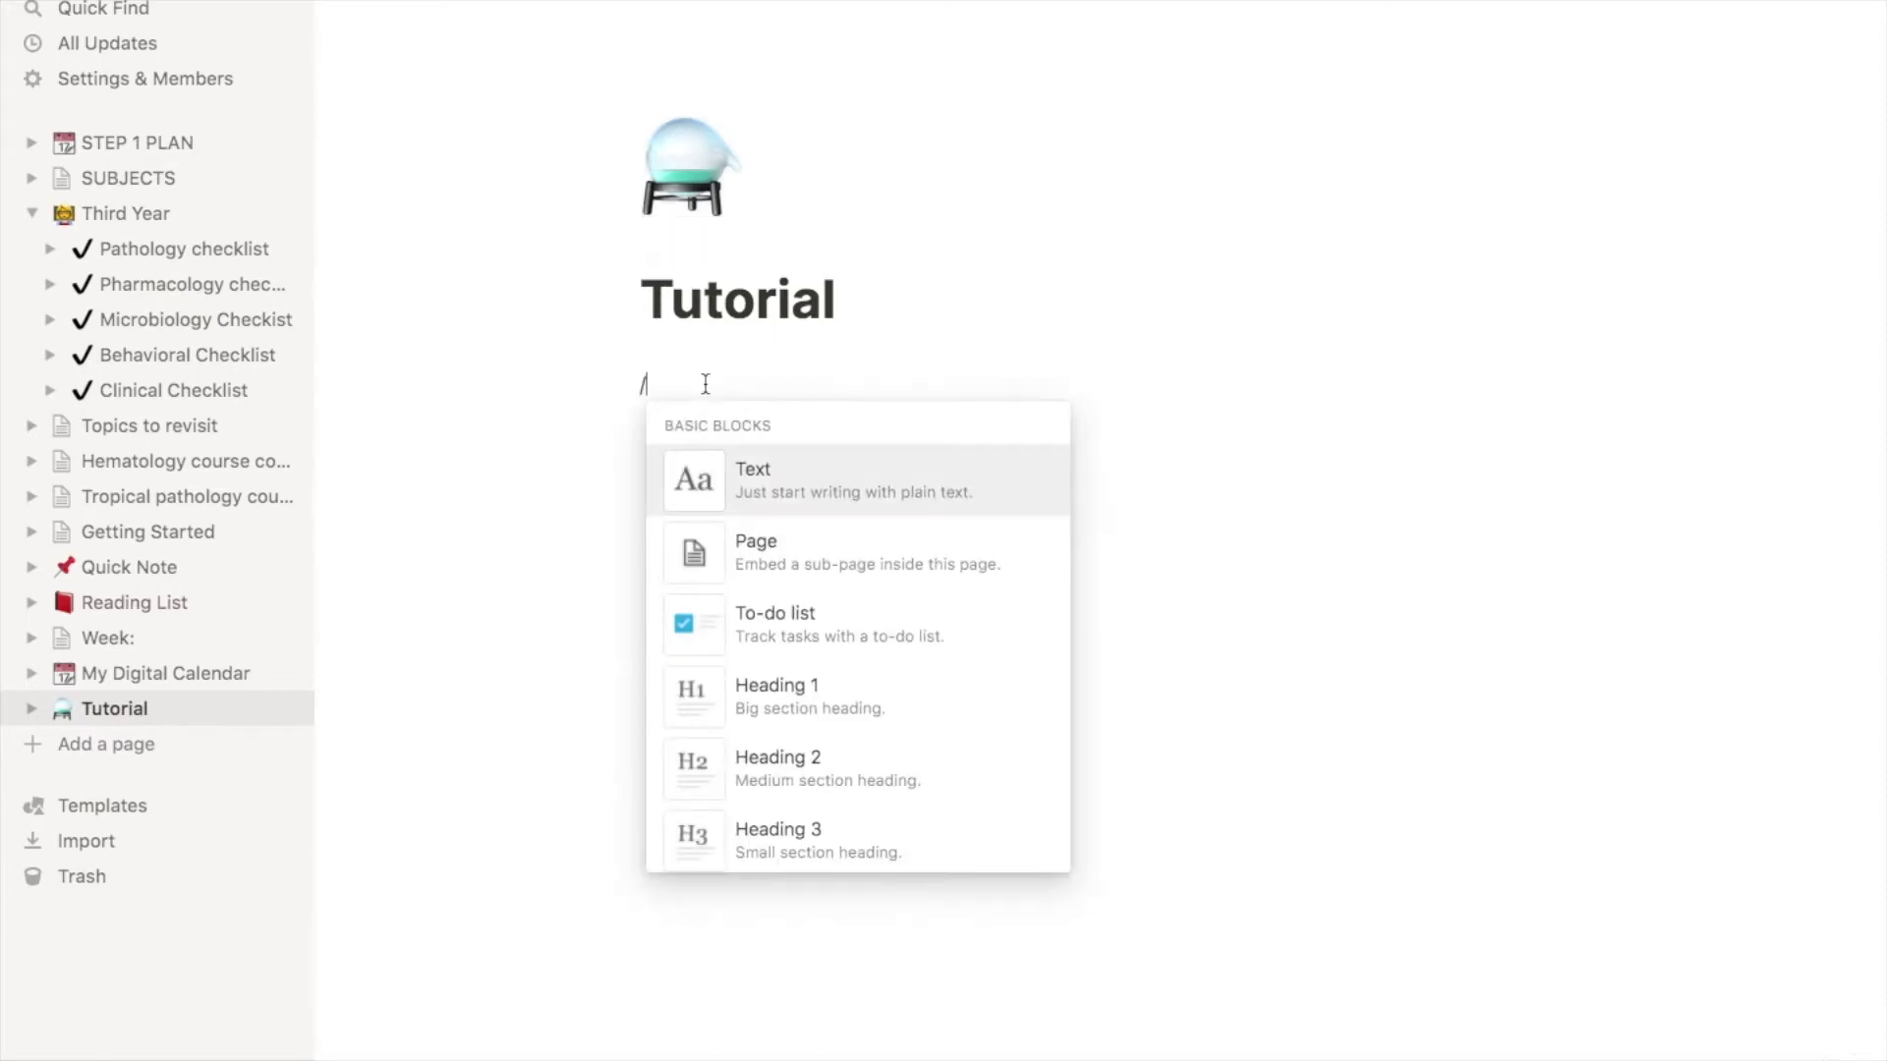
left_click(840, 556)
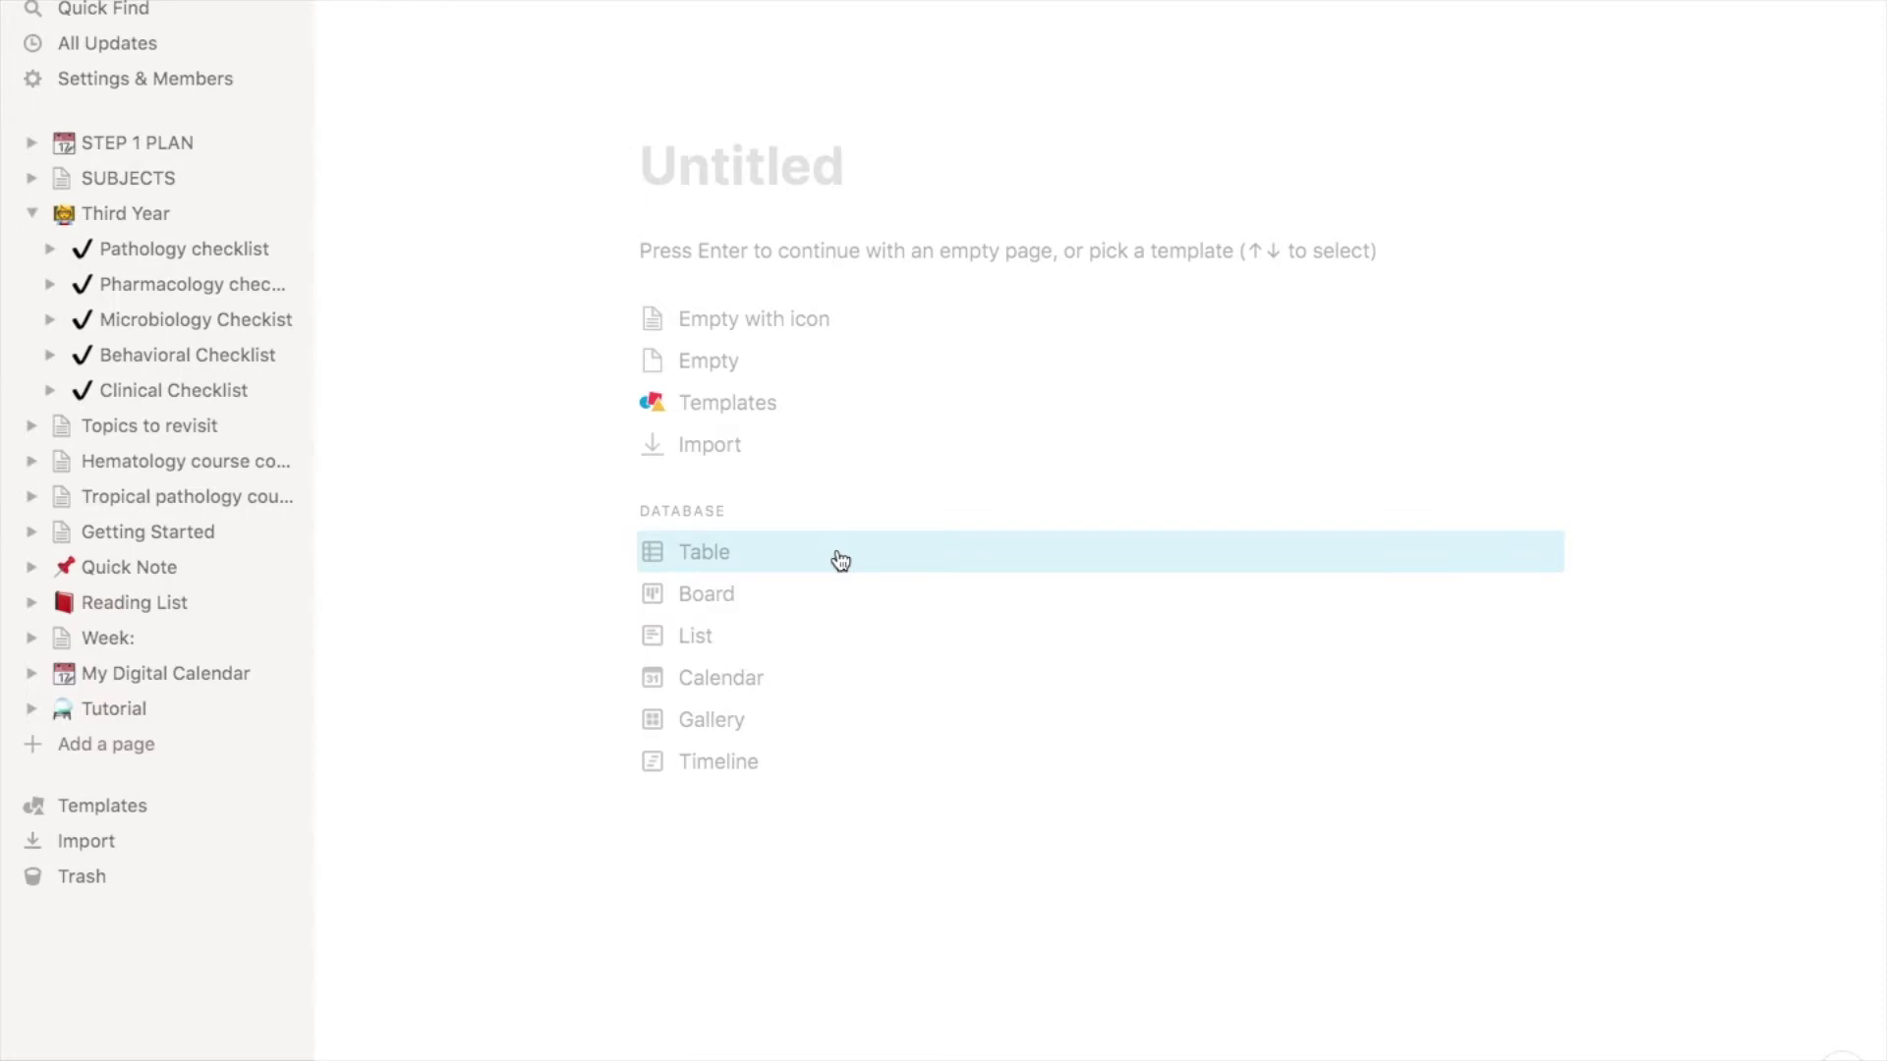
Expand Tutorial in the sidebar, open its untitled sub-page, and title it 'Pathology checklist'.
left_click(29, 711)
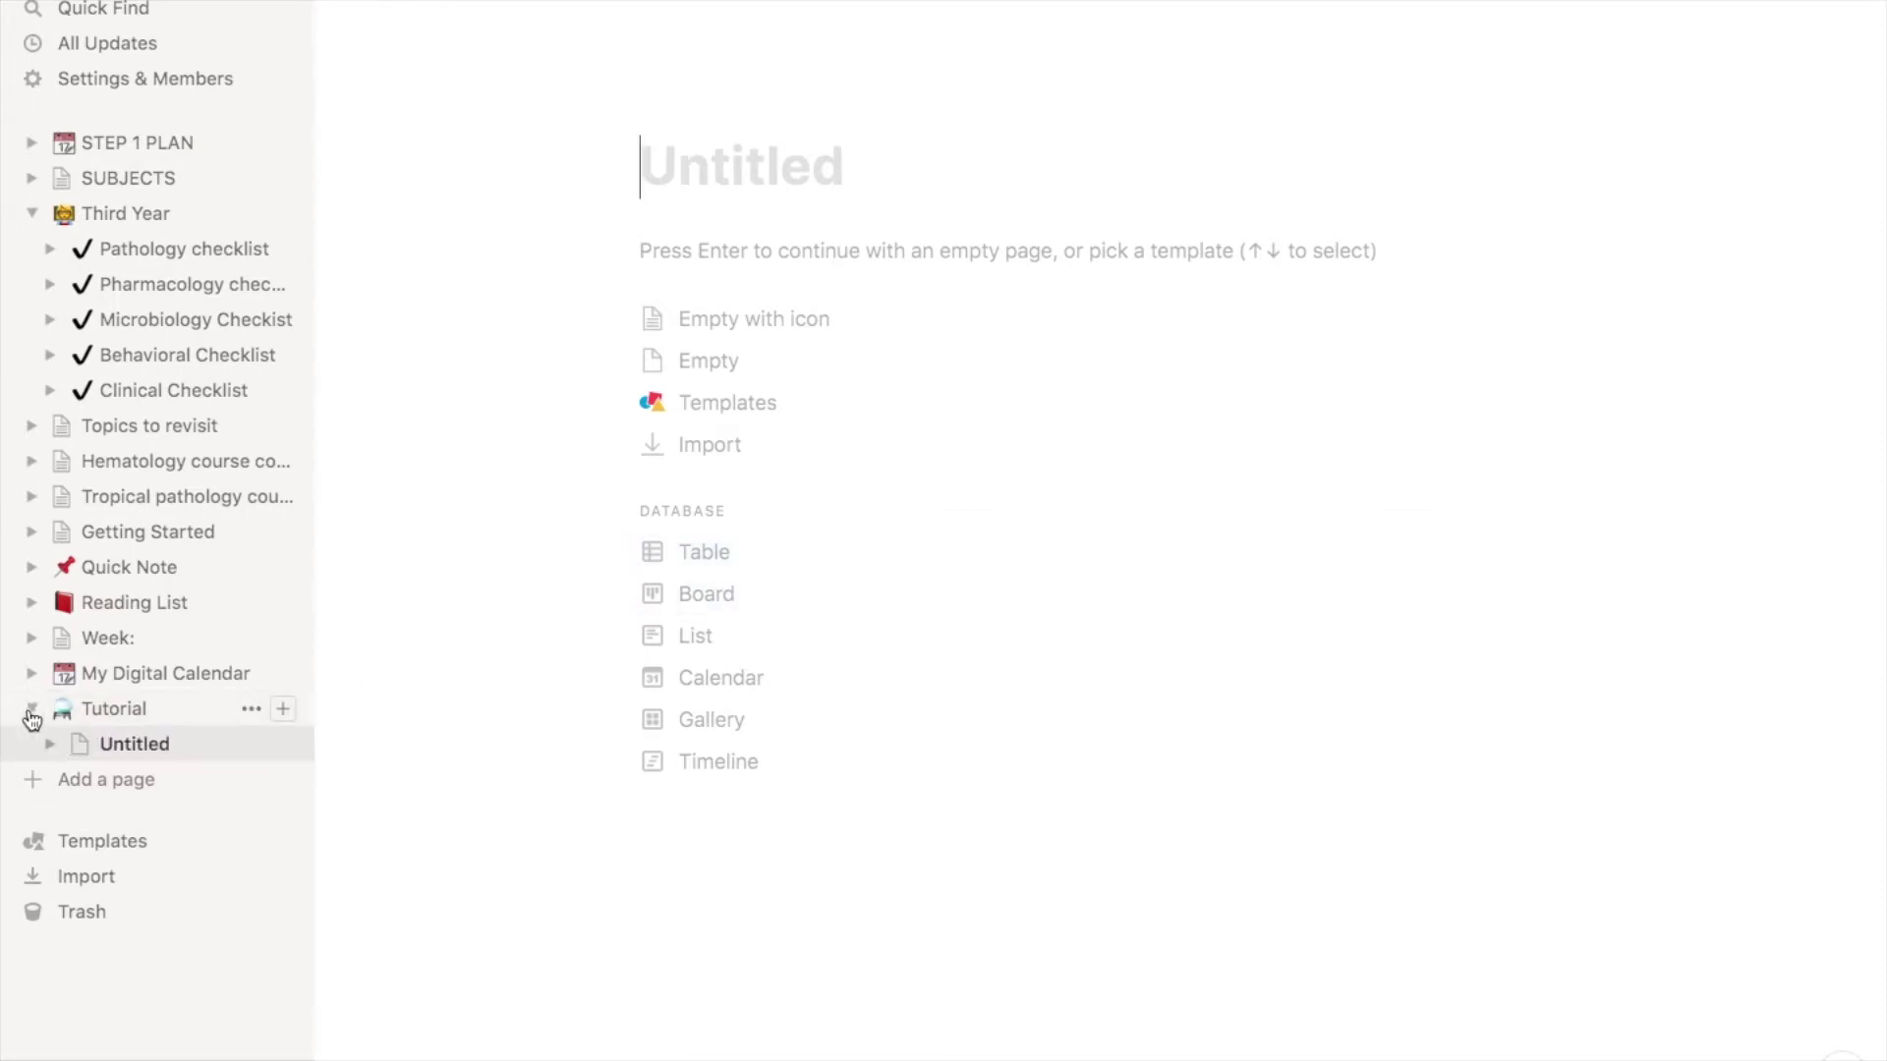
left_click(127, 718)
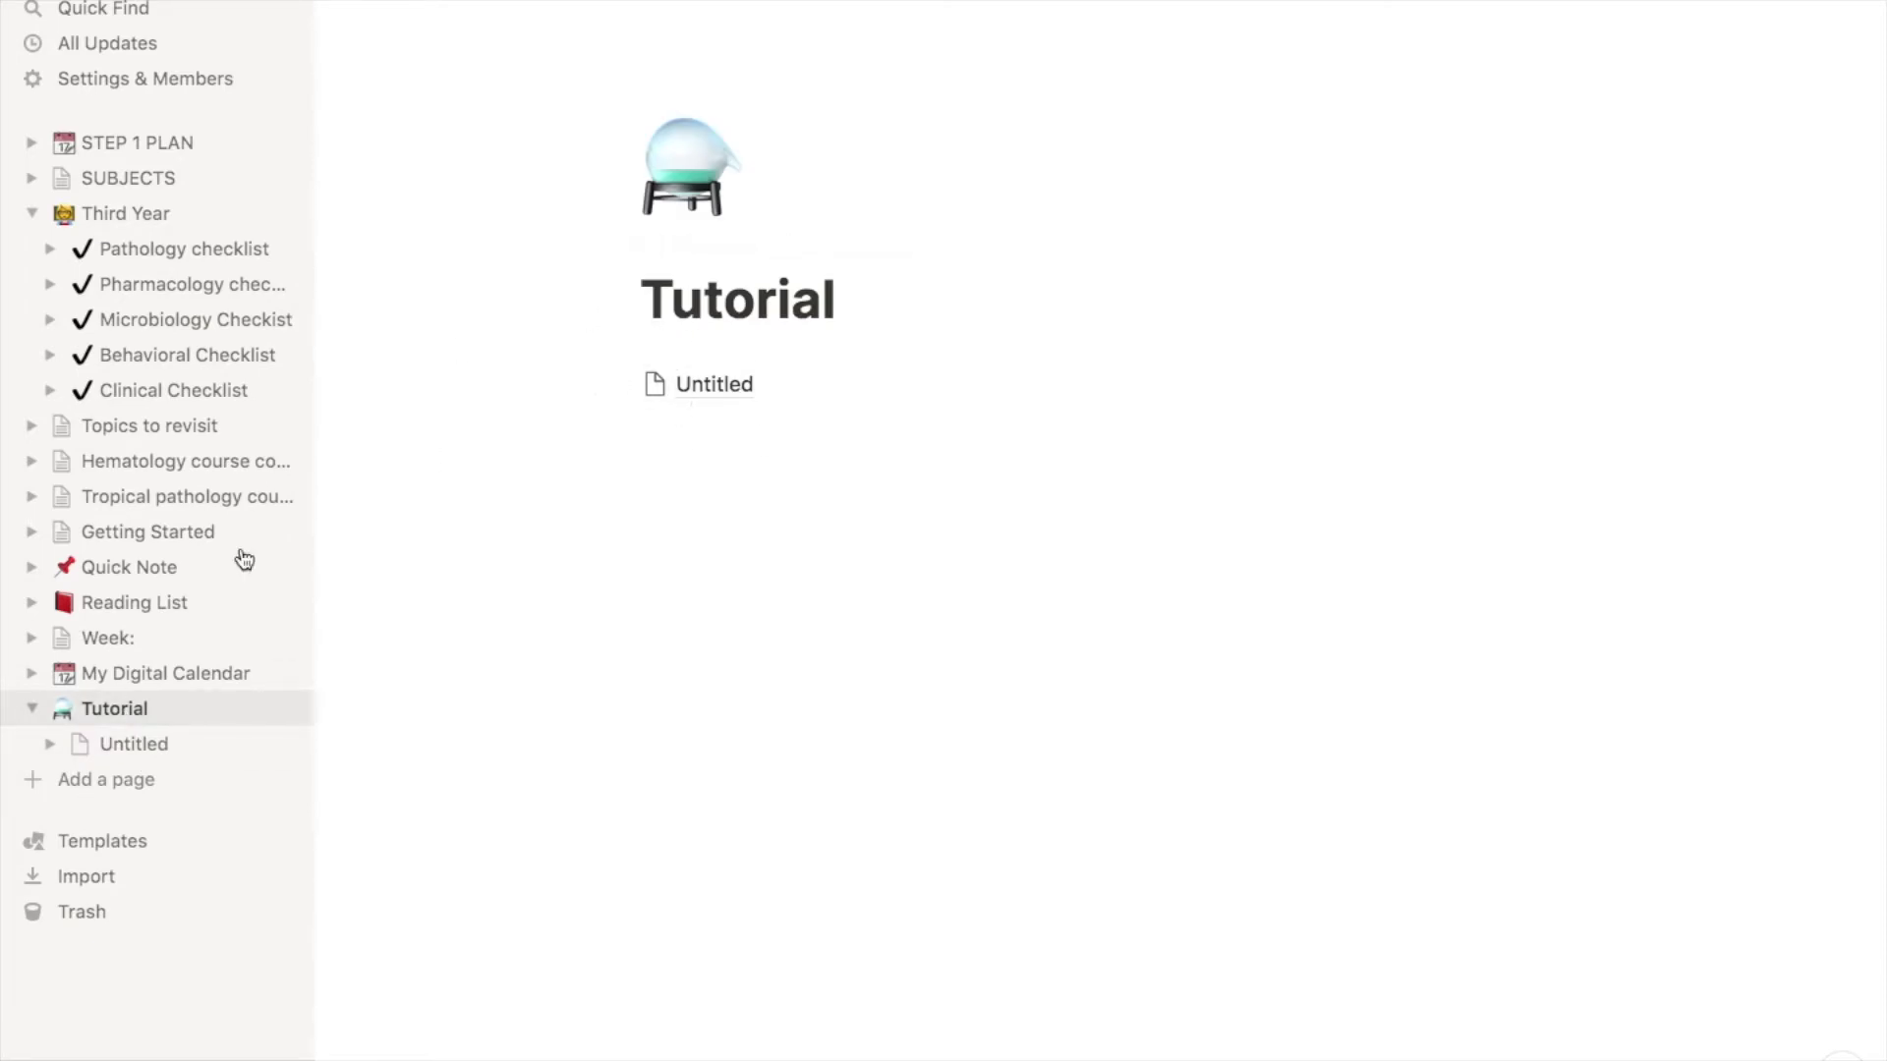
left_click(150, 747)
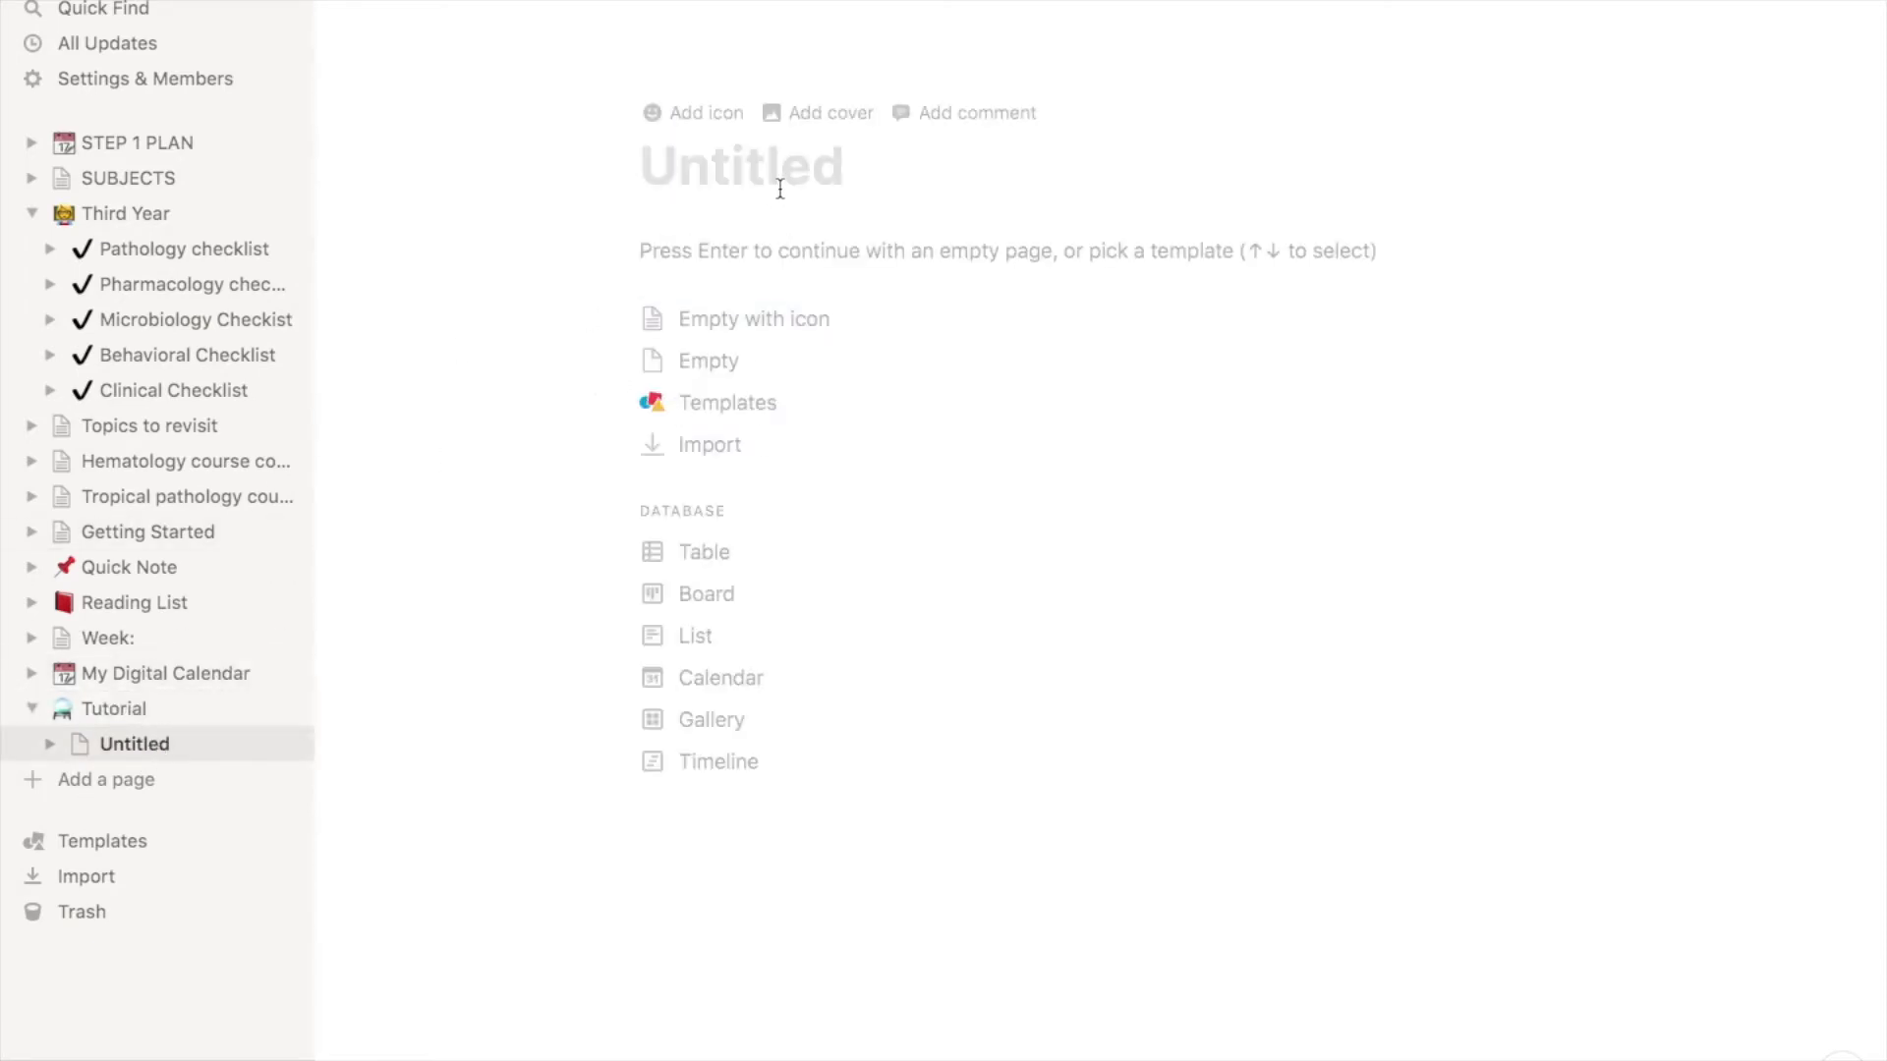
type("Pat")
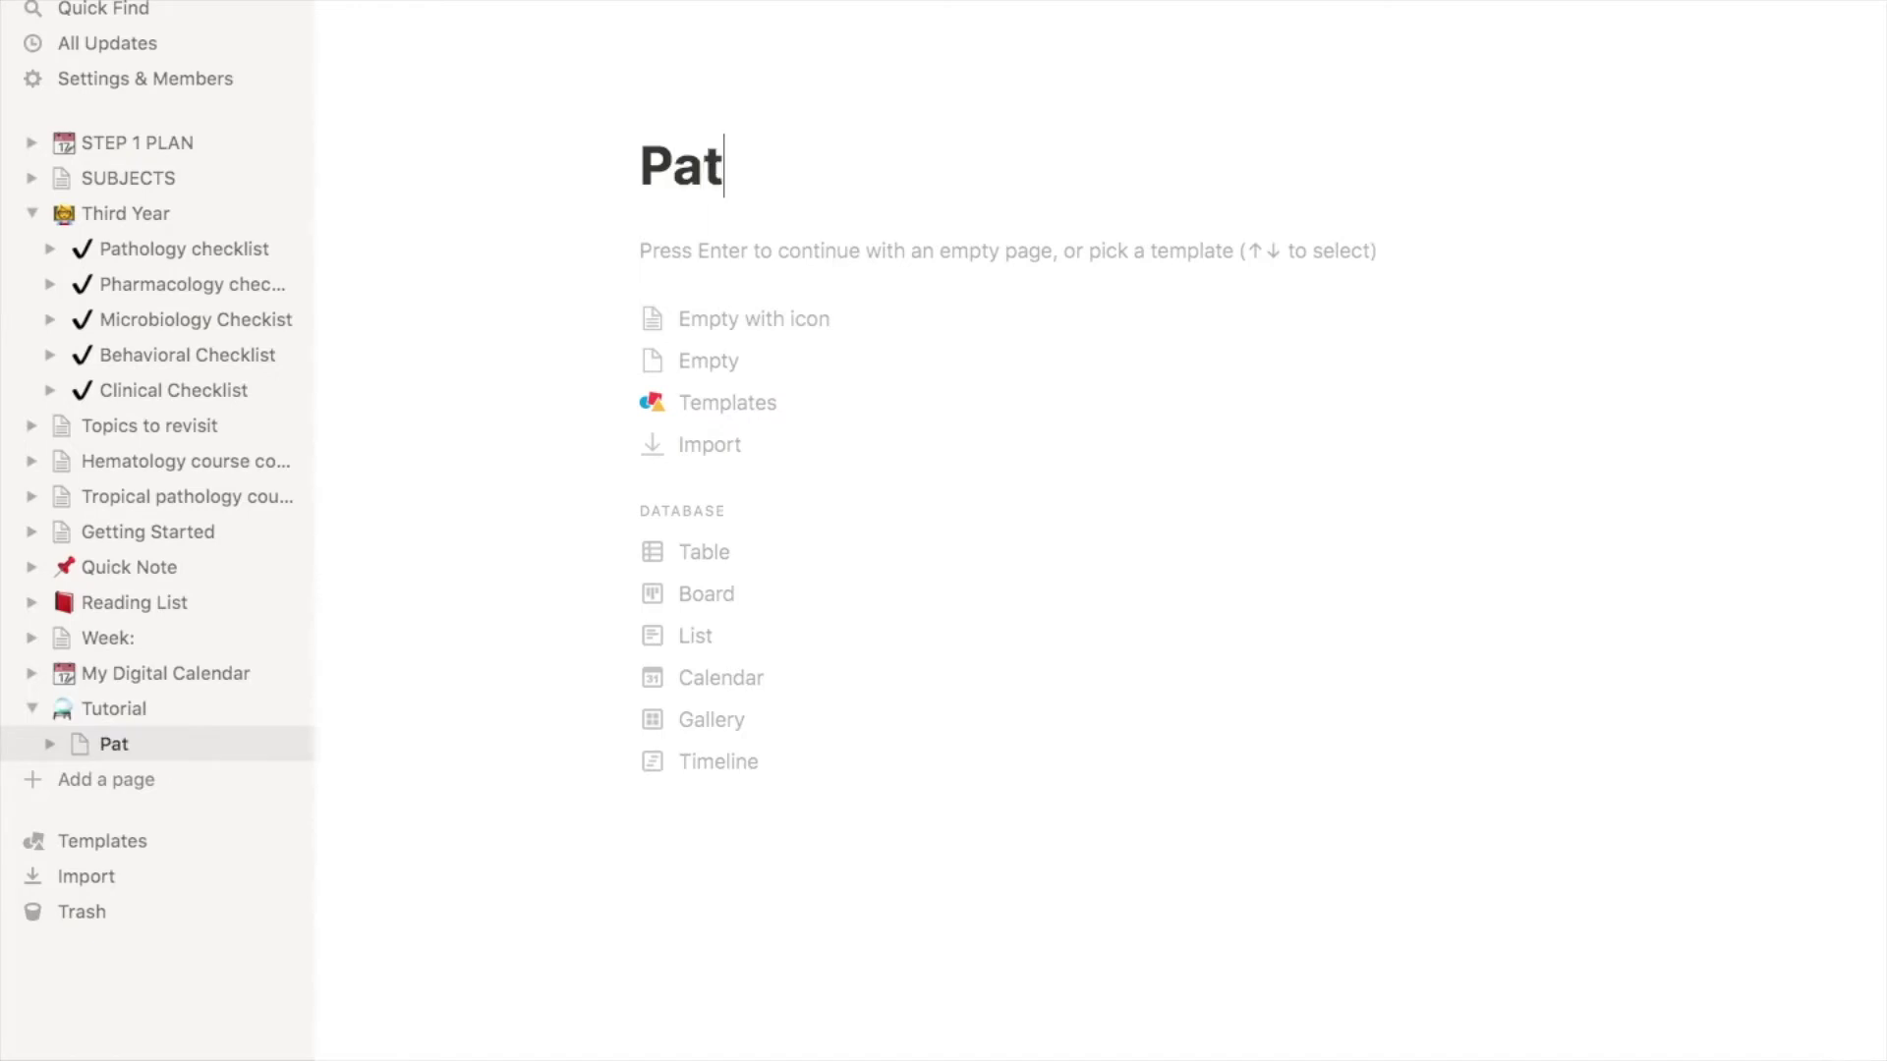
type("hology che")
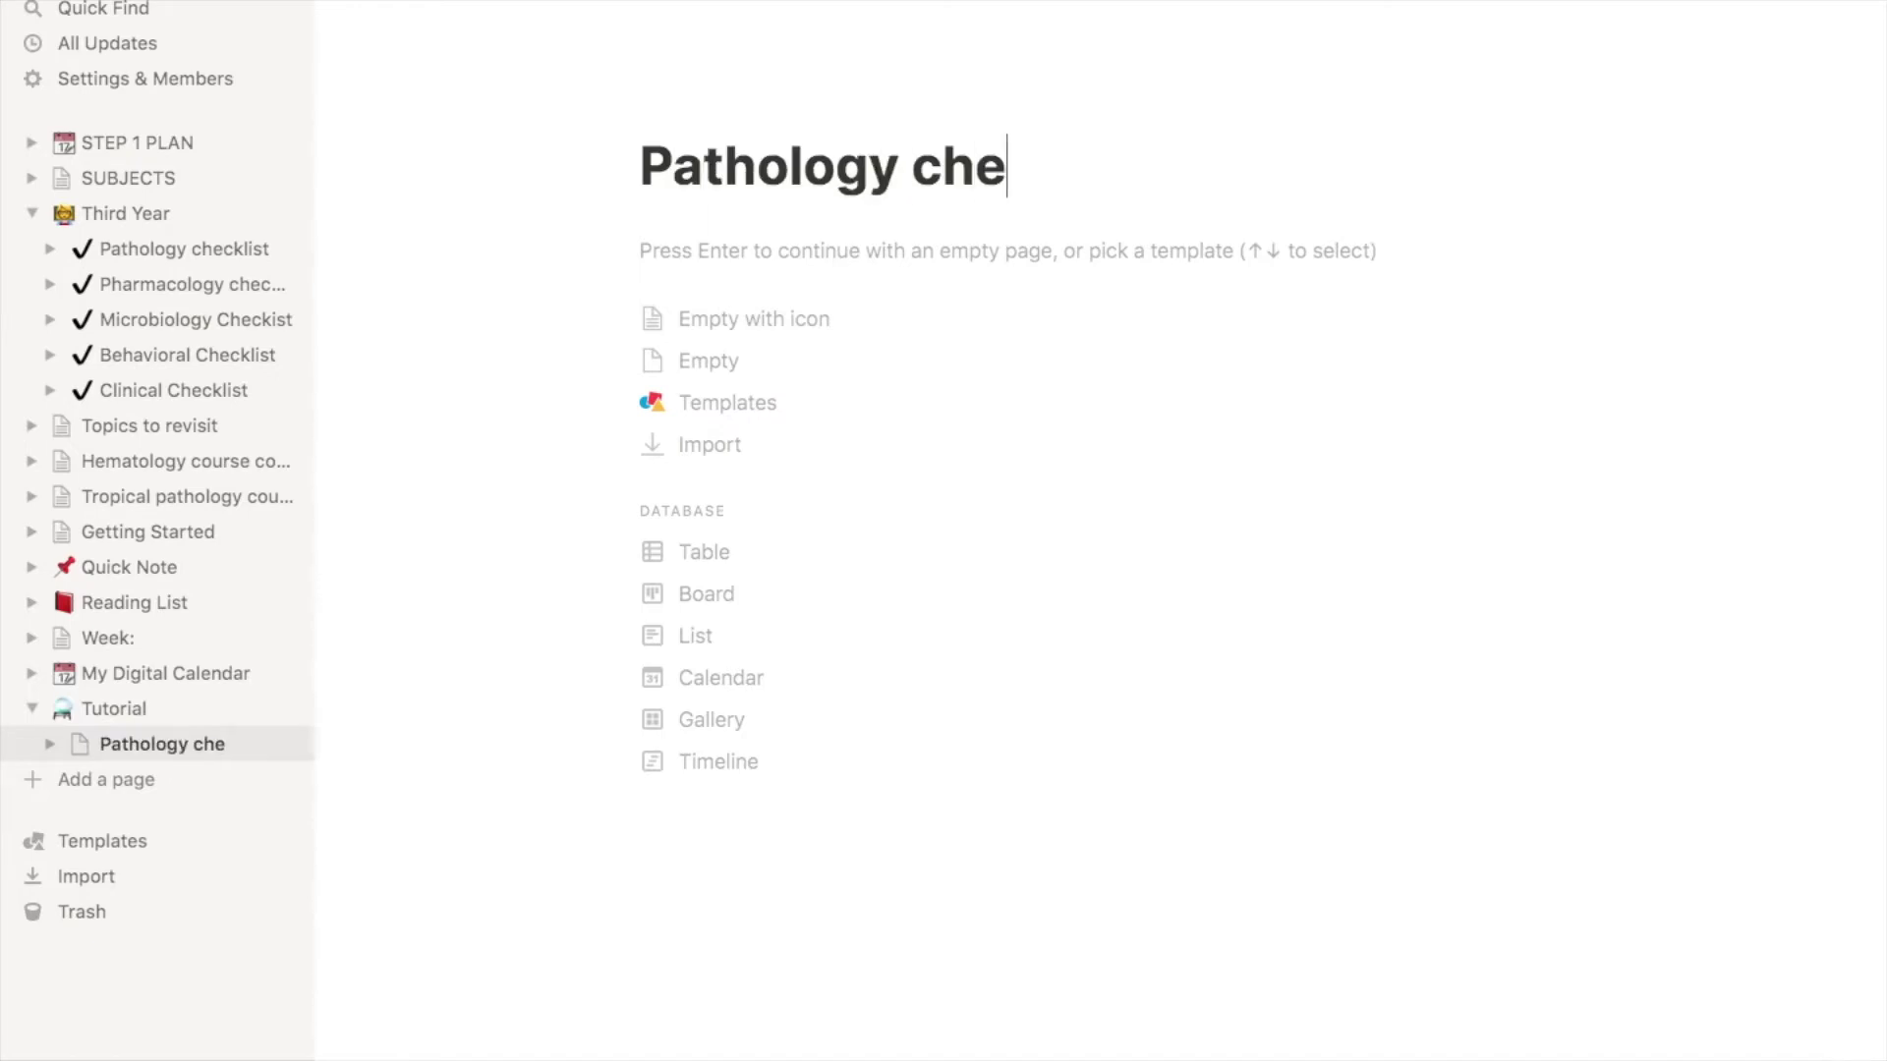
type("cklist")
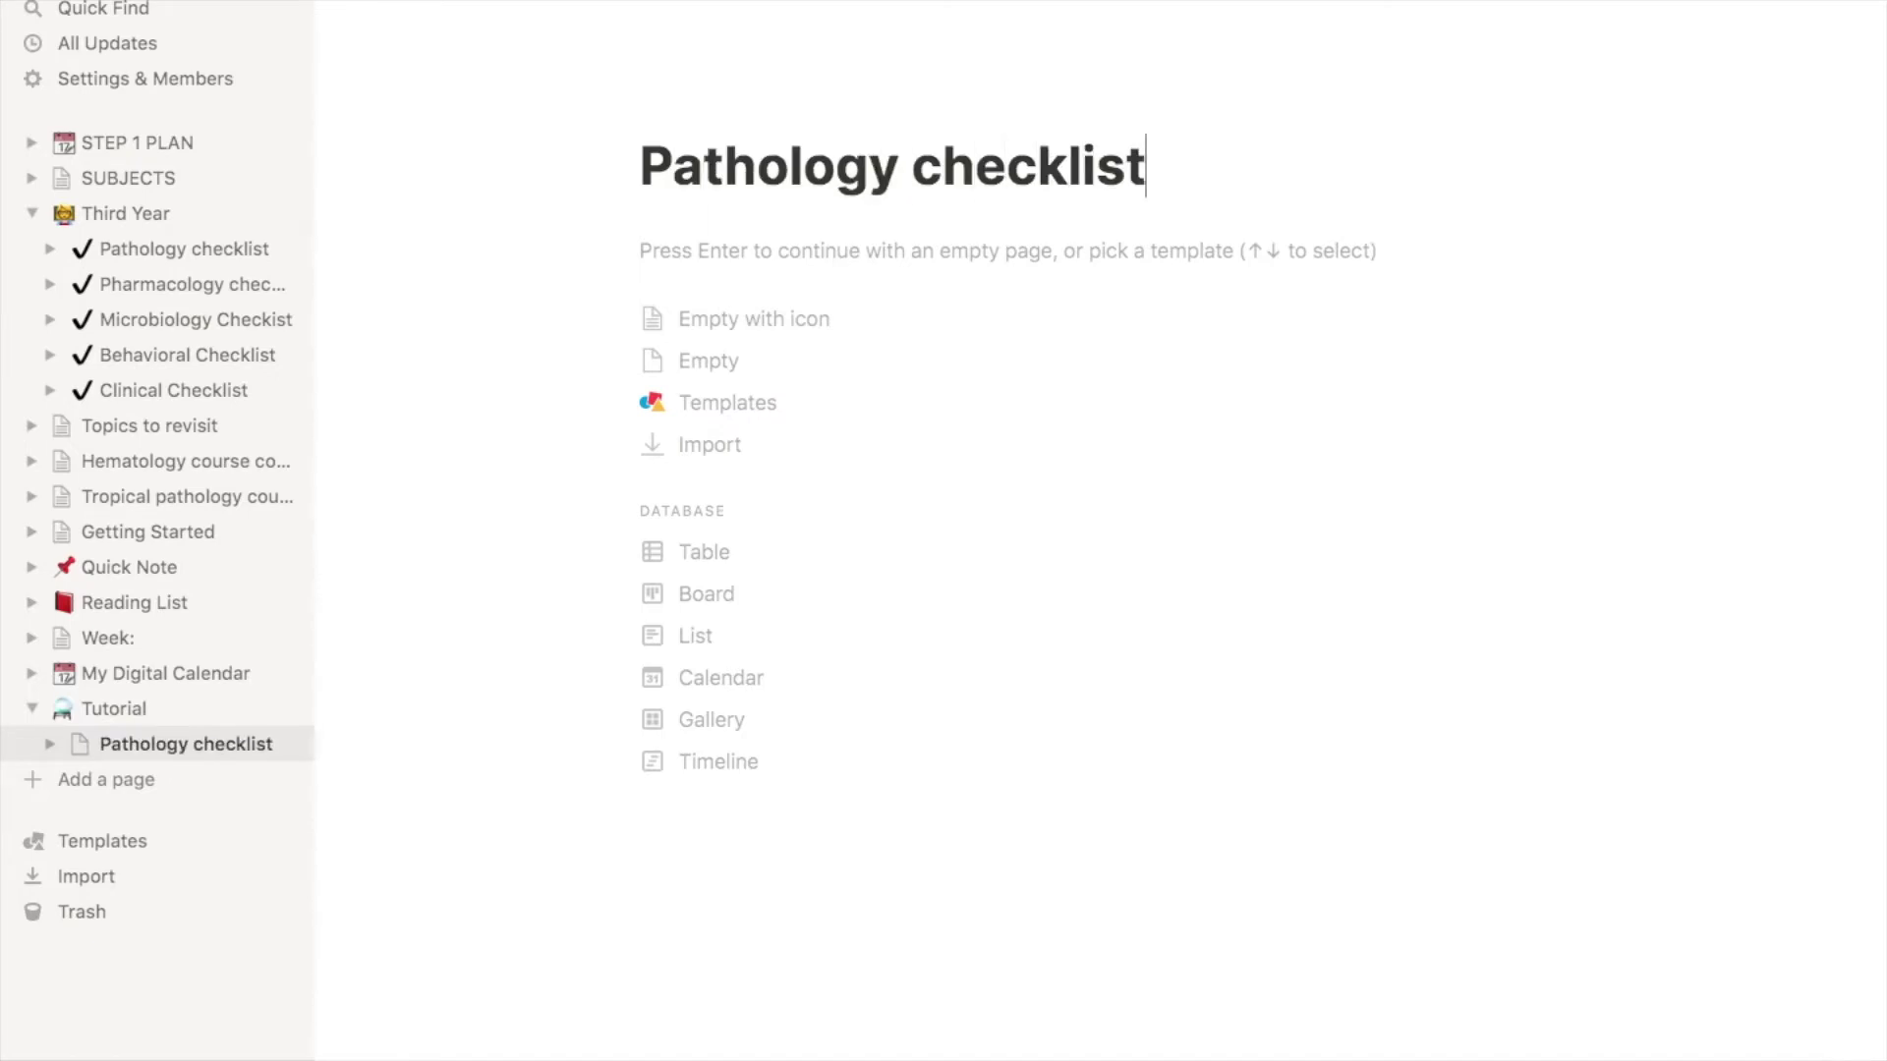
Start the page empty and set its icon to the loudly crying face emoji.
left_click(732, 324)
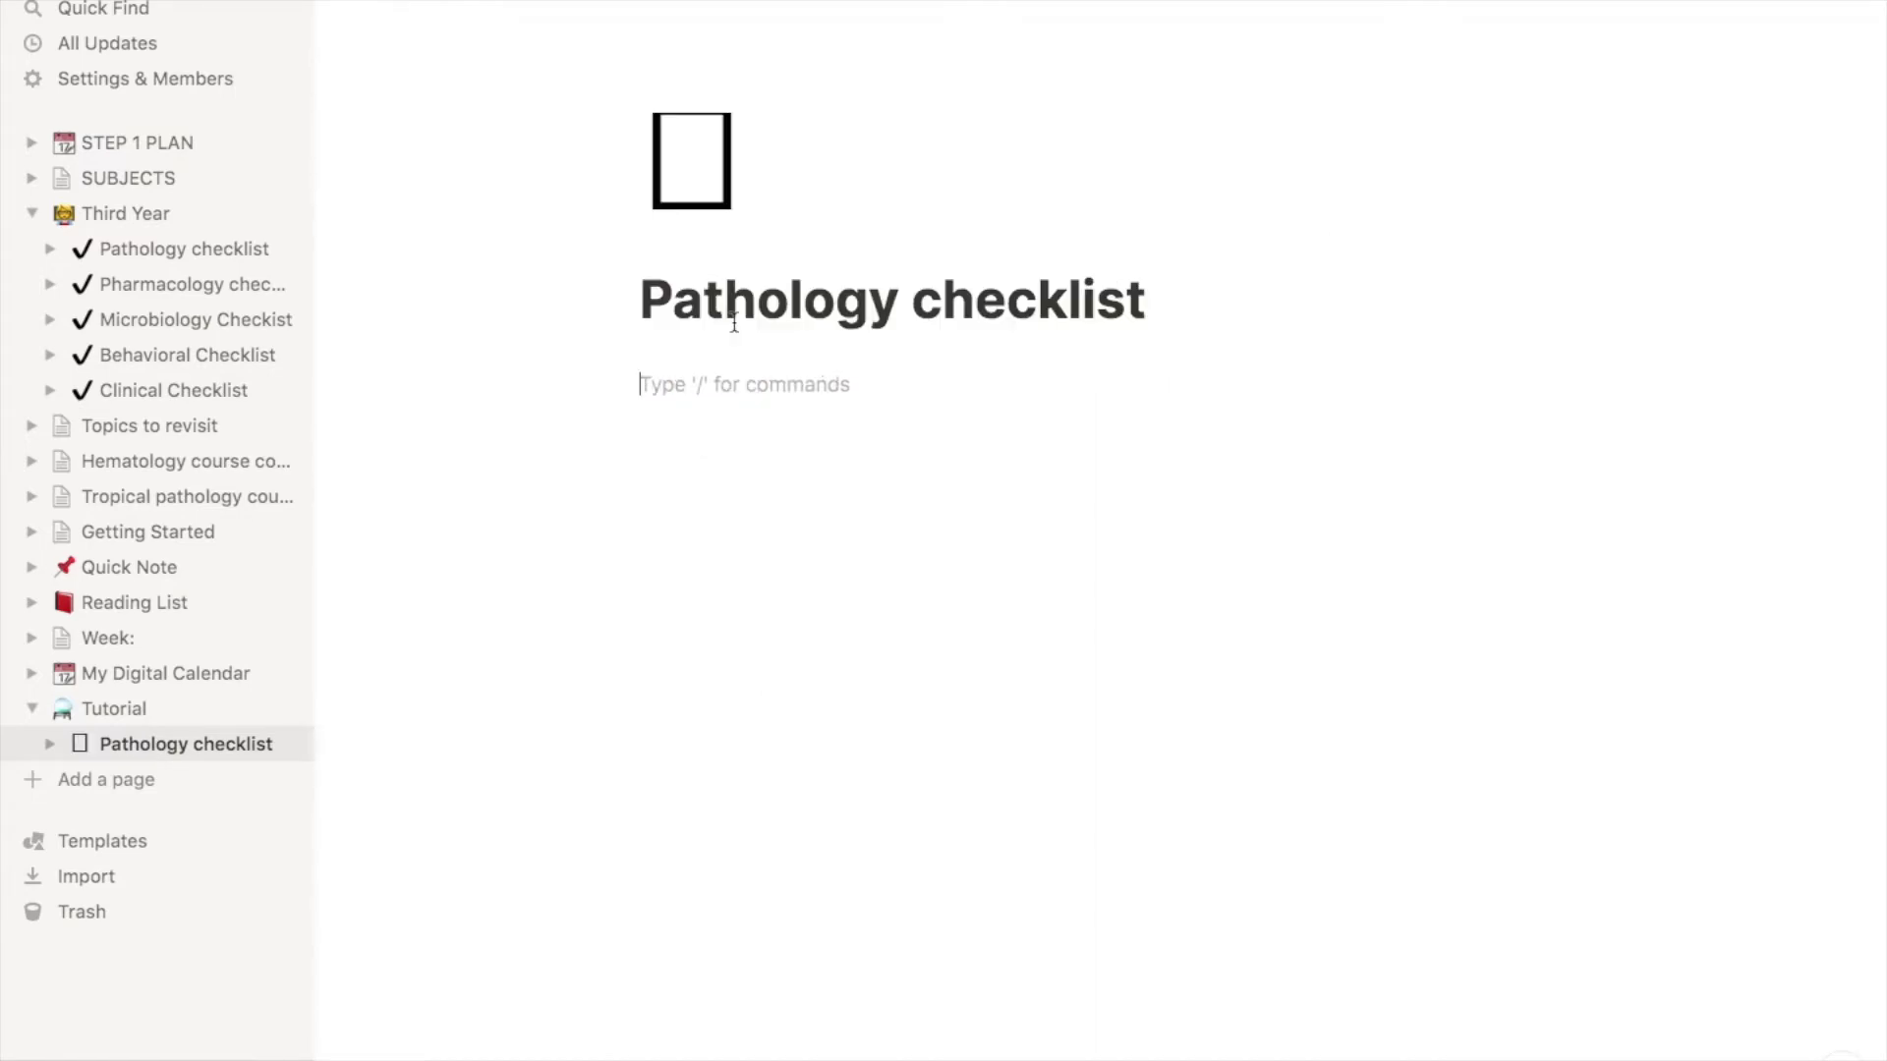
left_click(707, 191)
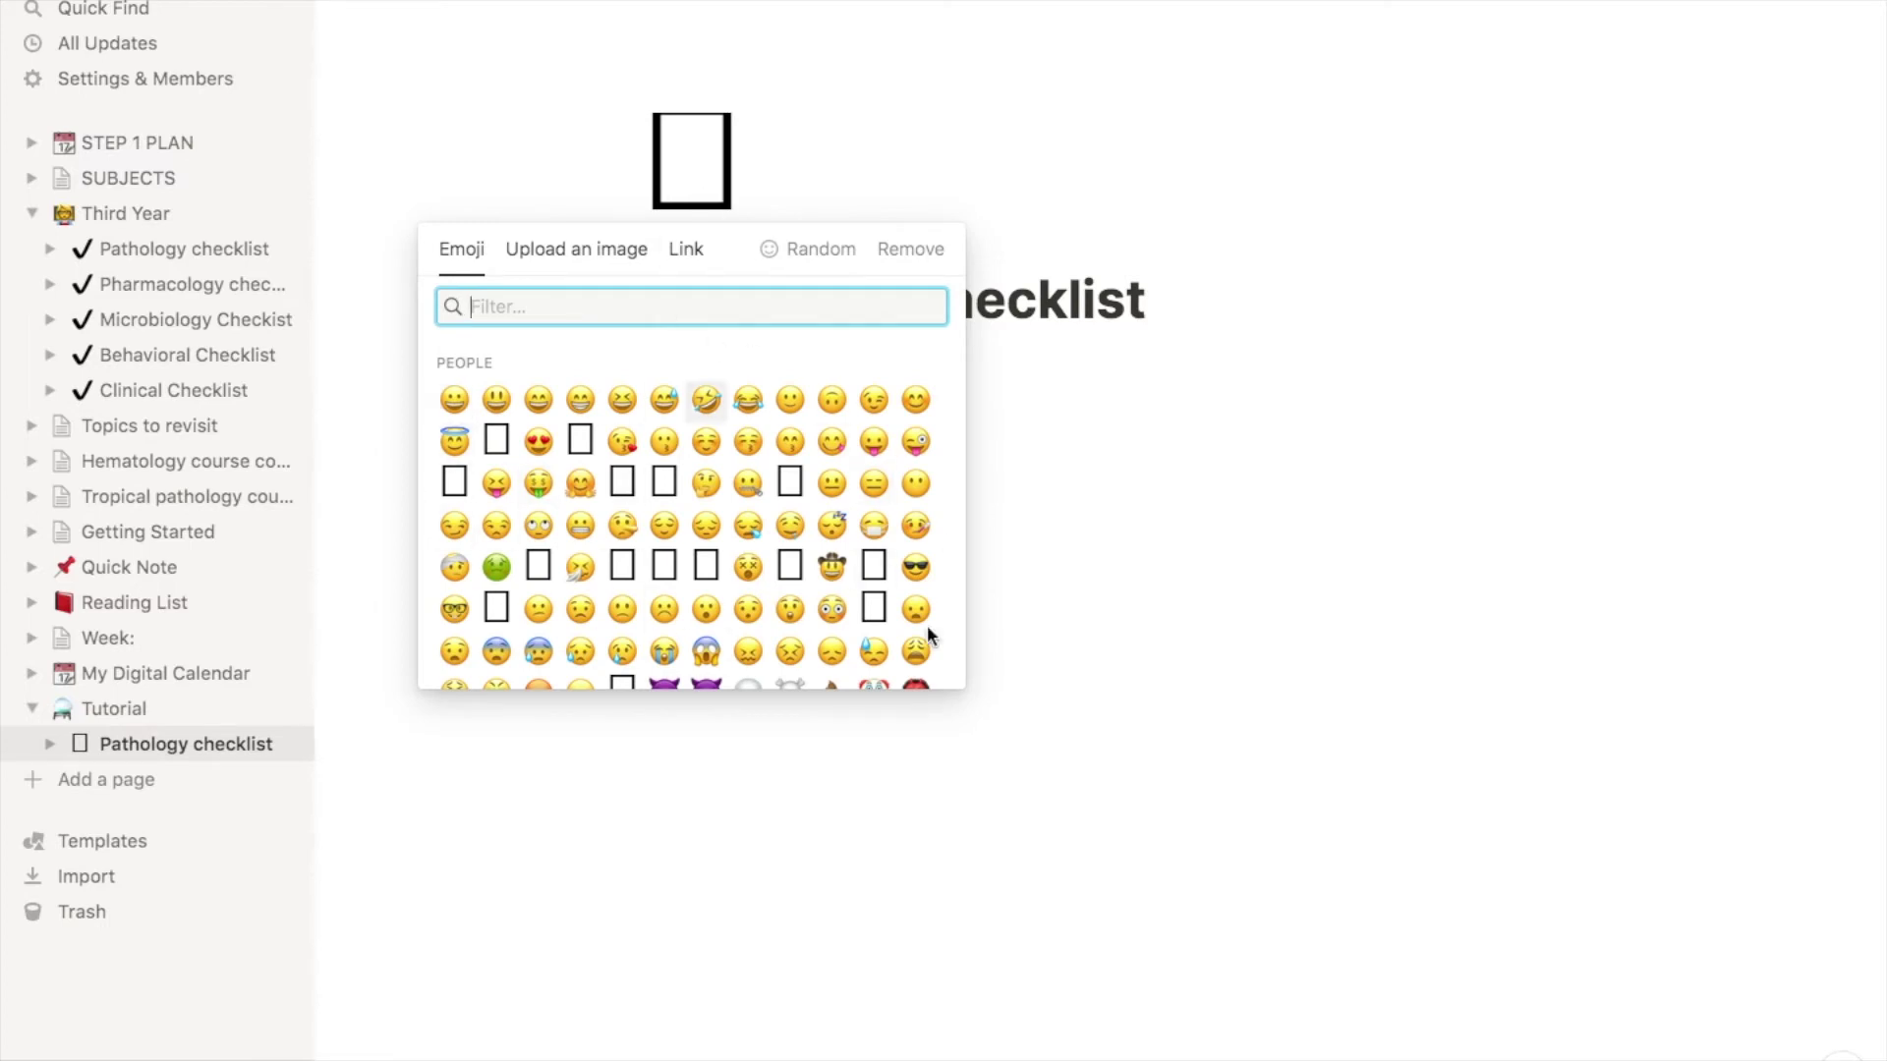
left_click(664, 651)
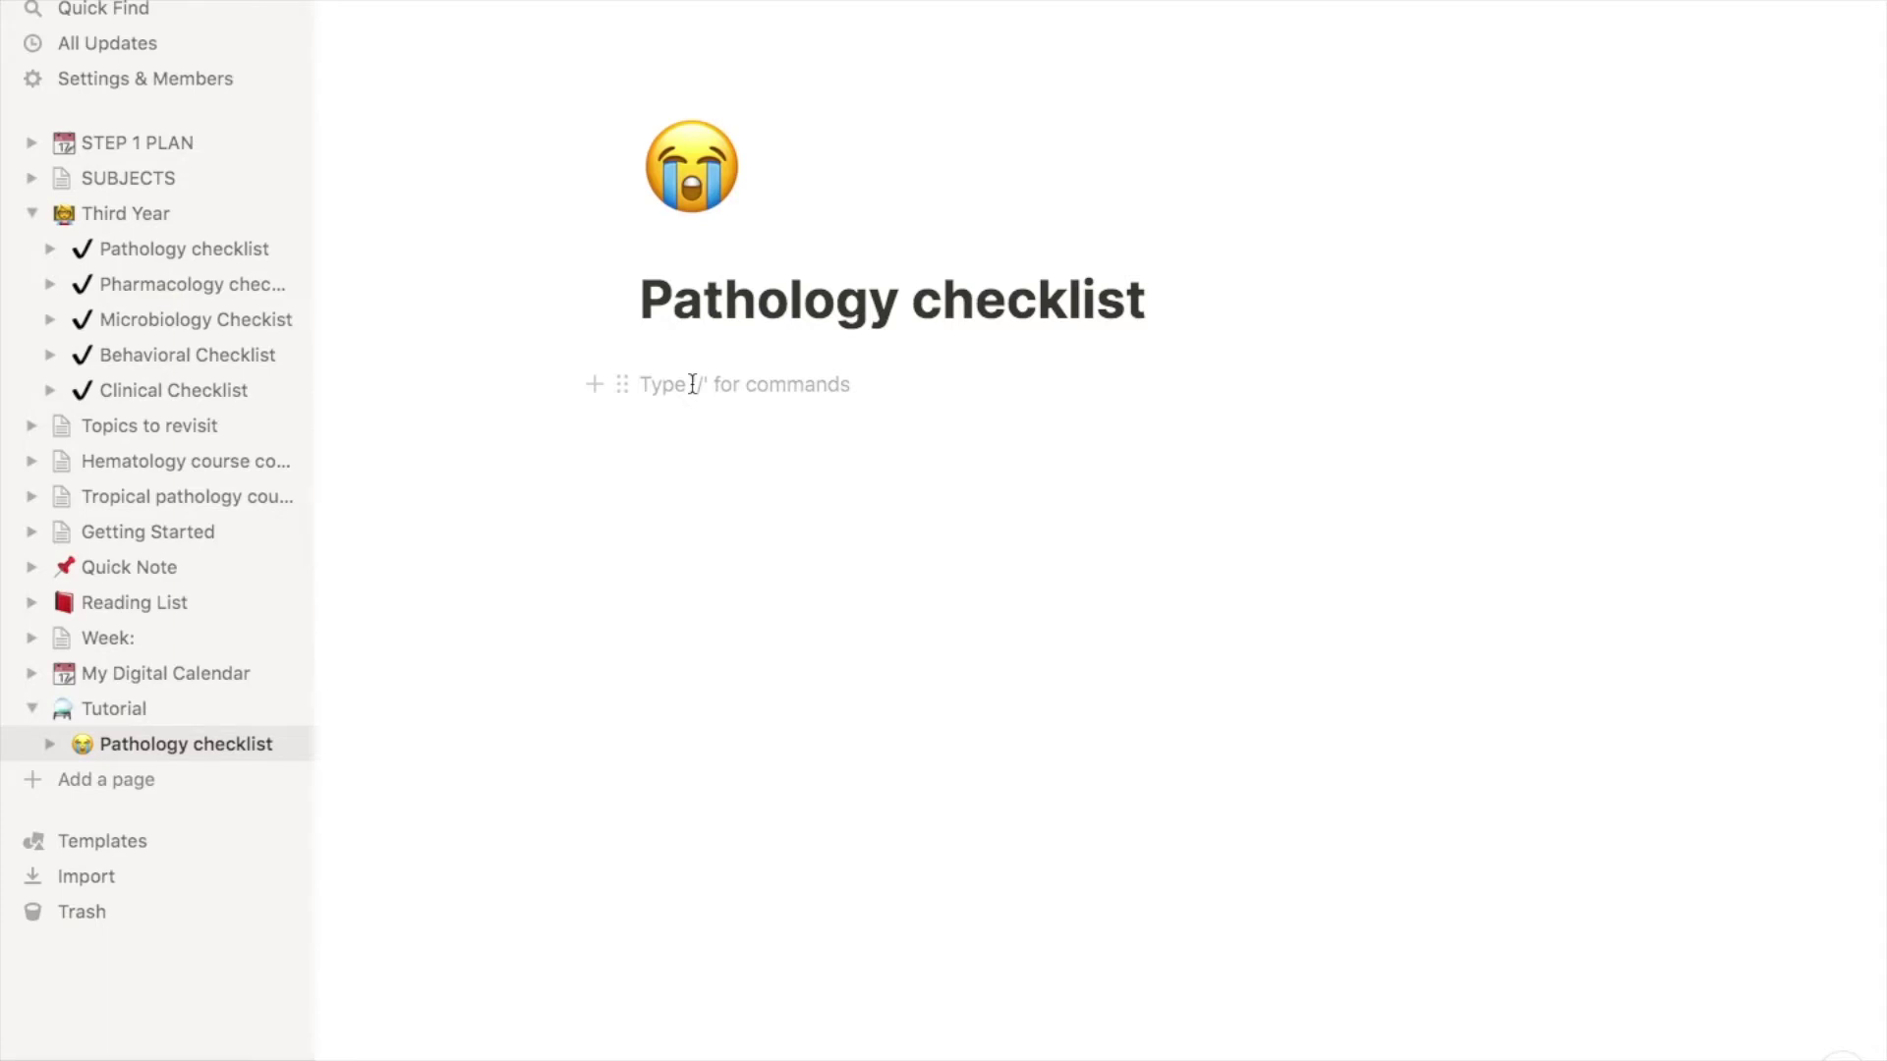
Add a 'Hematology' to-do with 'PRESS TAB TO MAKE SUB TOPIC' nested beneath it.
type("/")
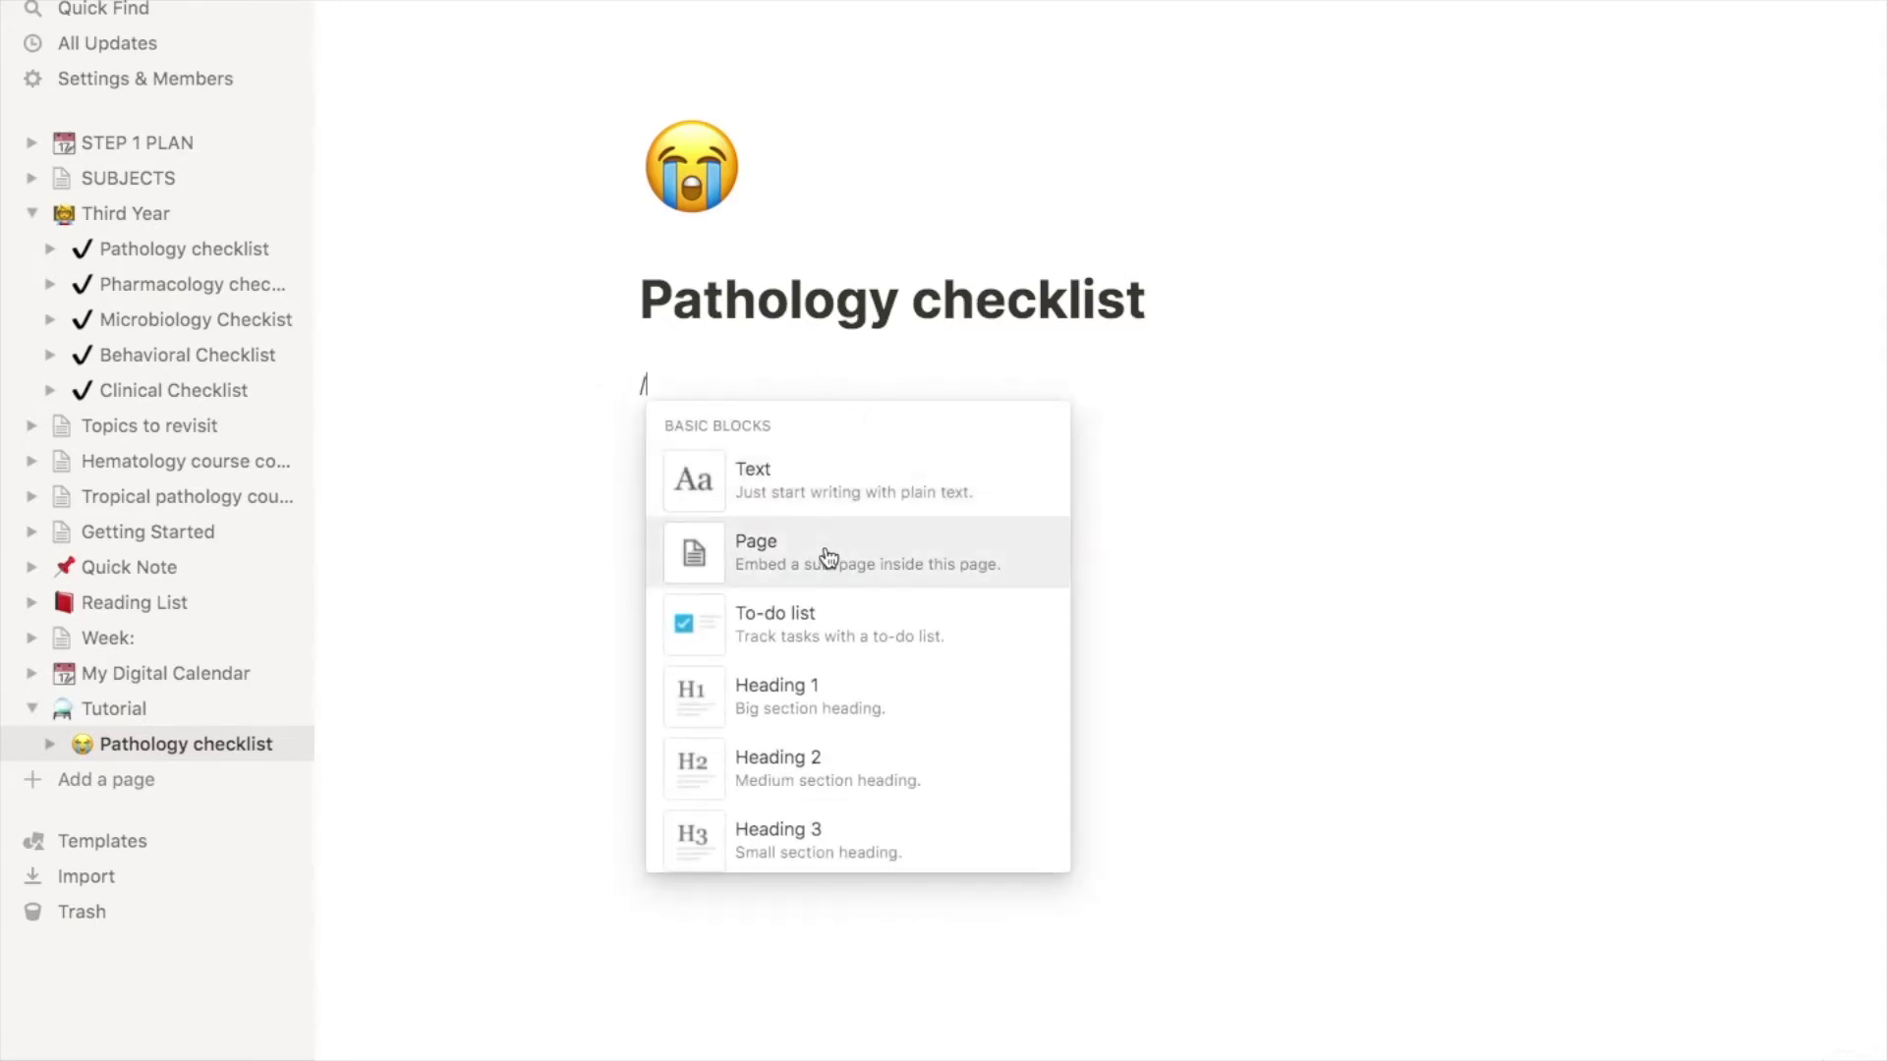
left_click(805, 637)
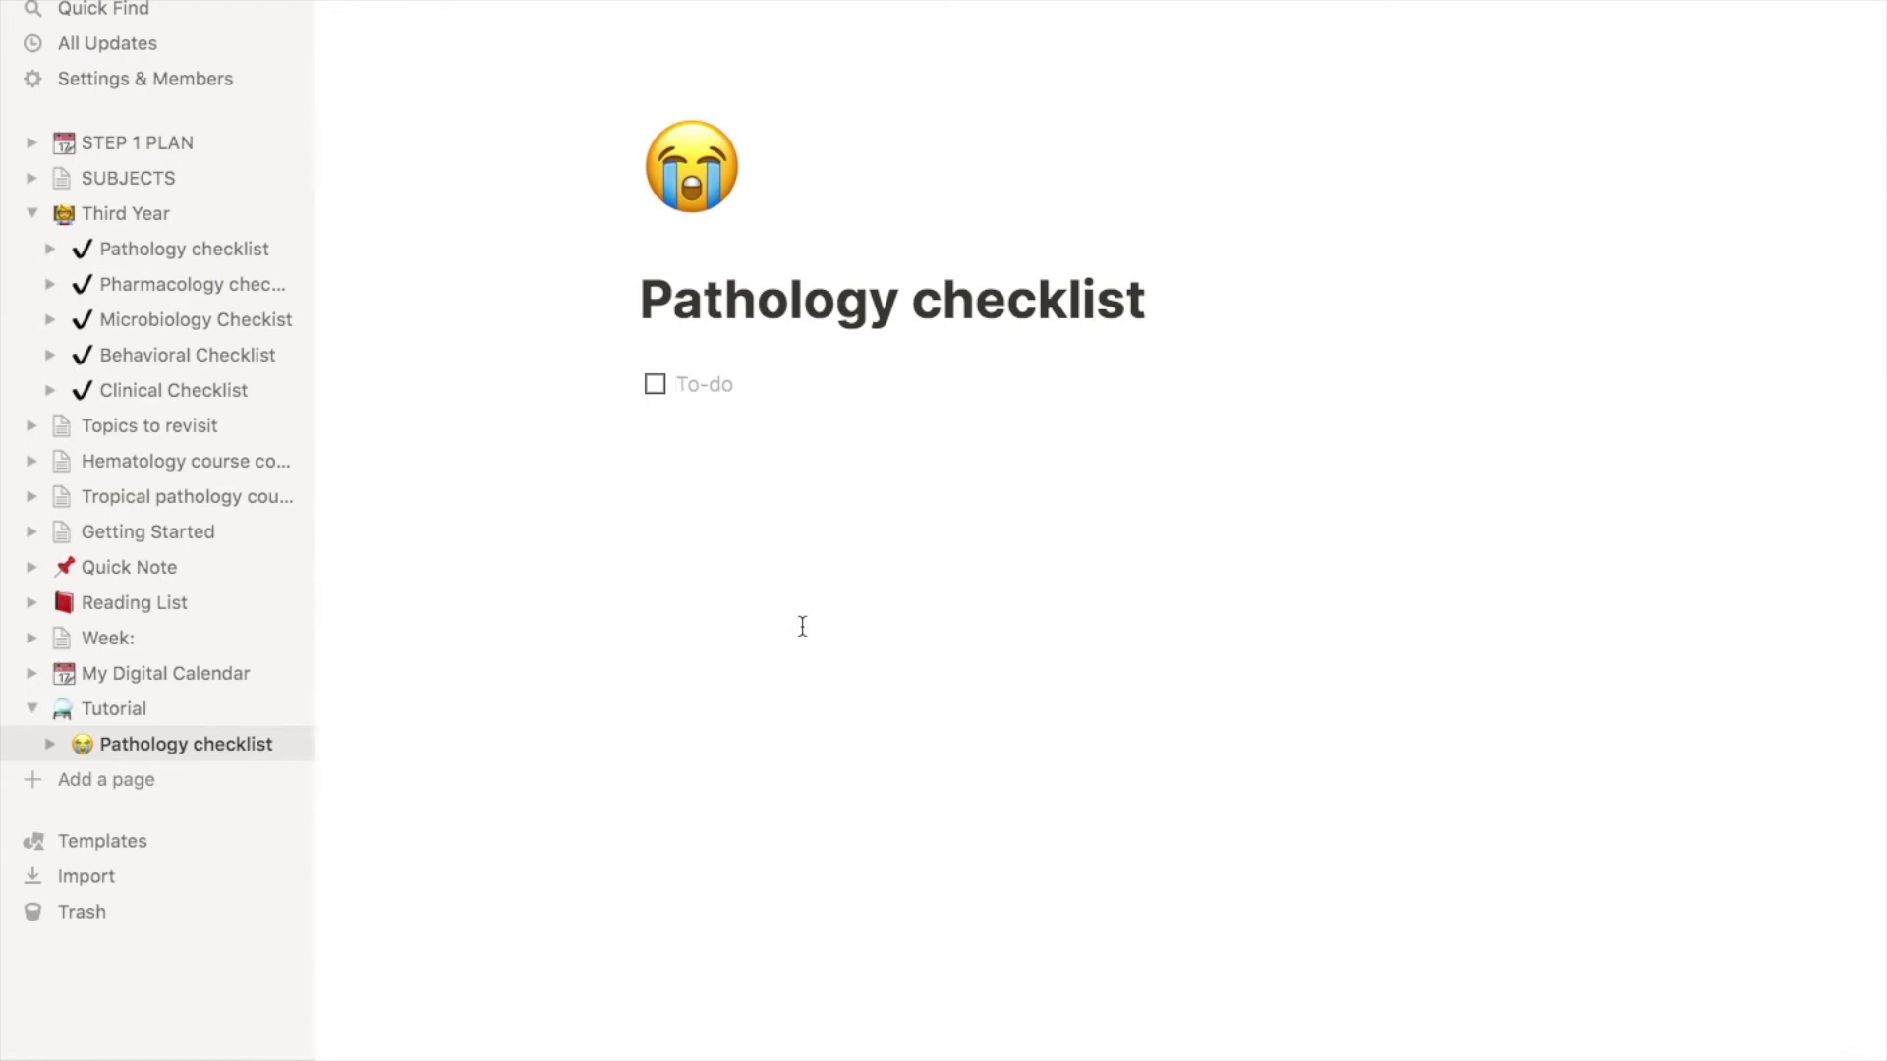
type("Hematology")
key("Return")
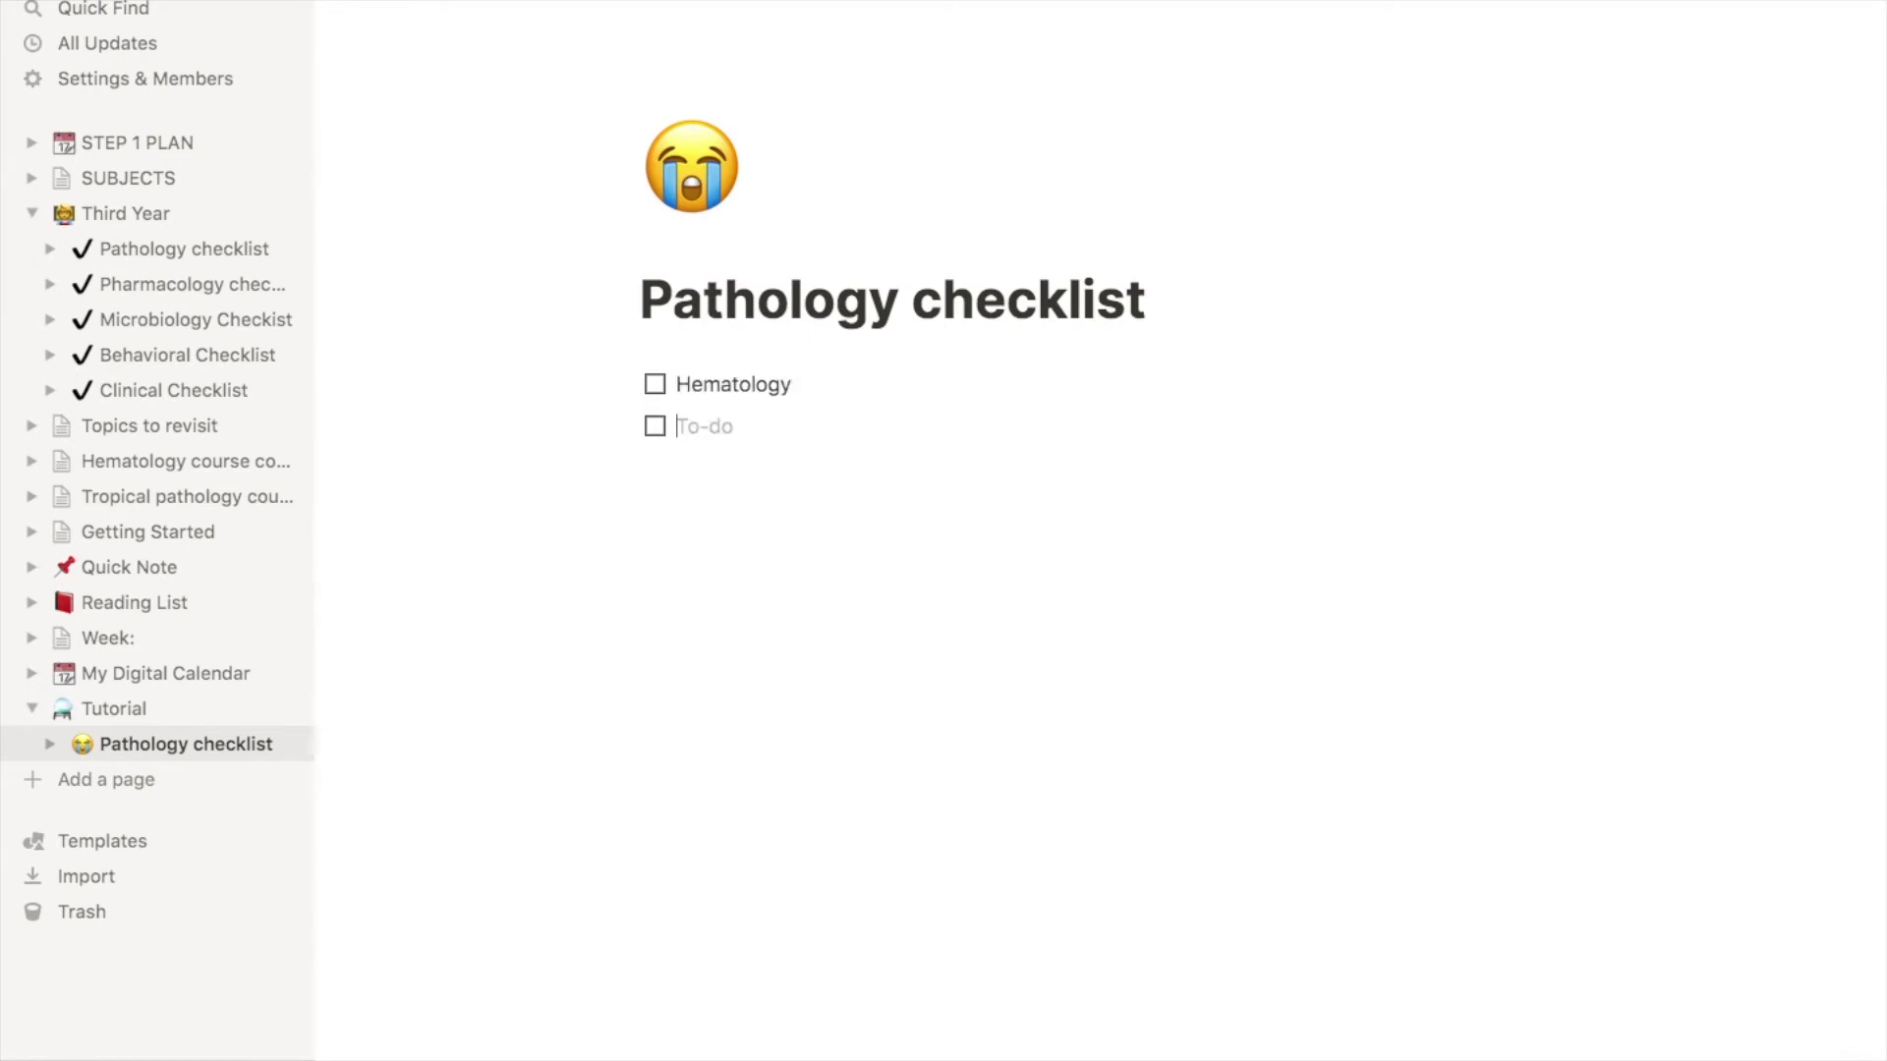
type("PRESS T")
type("AB TO MA")
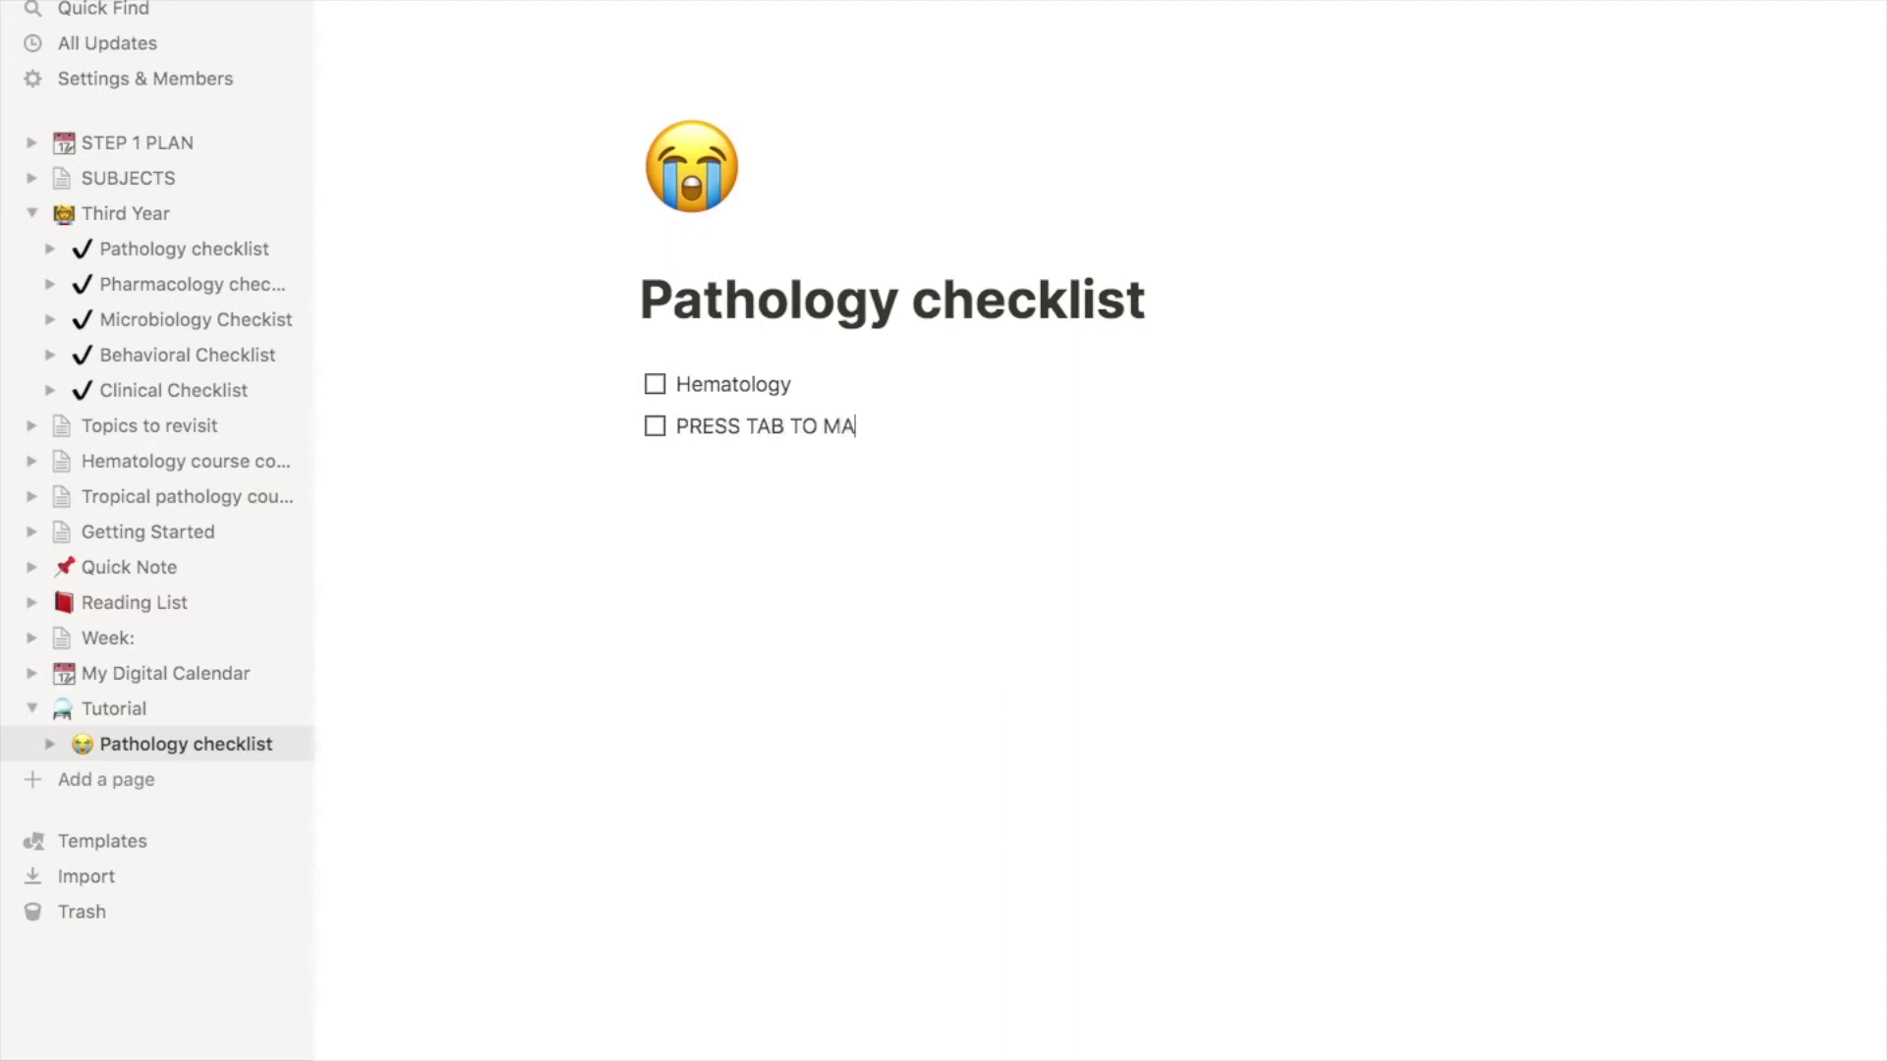
type("KE SUB TOP")
type("IC!")
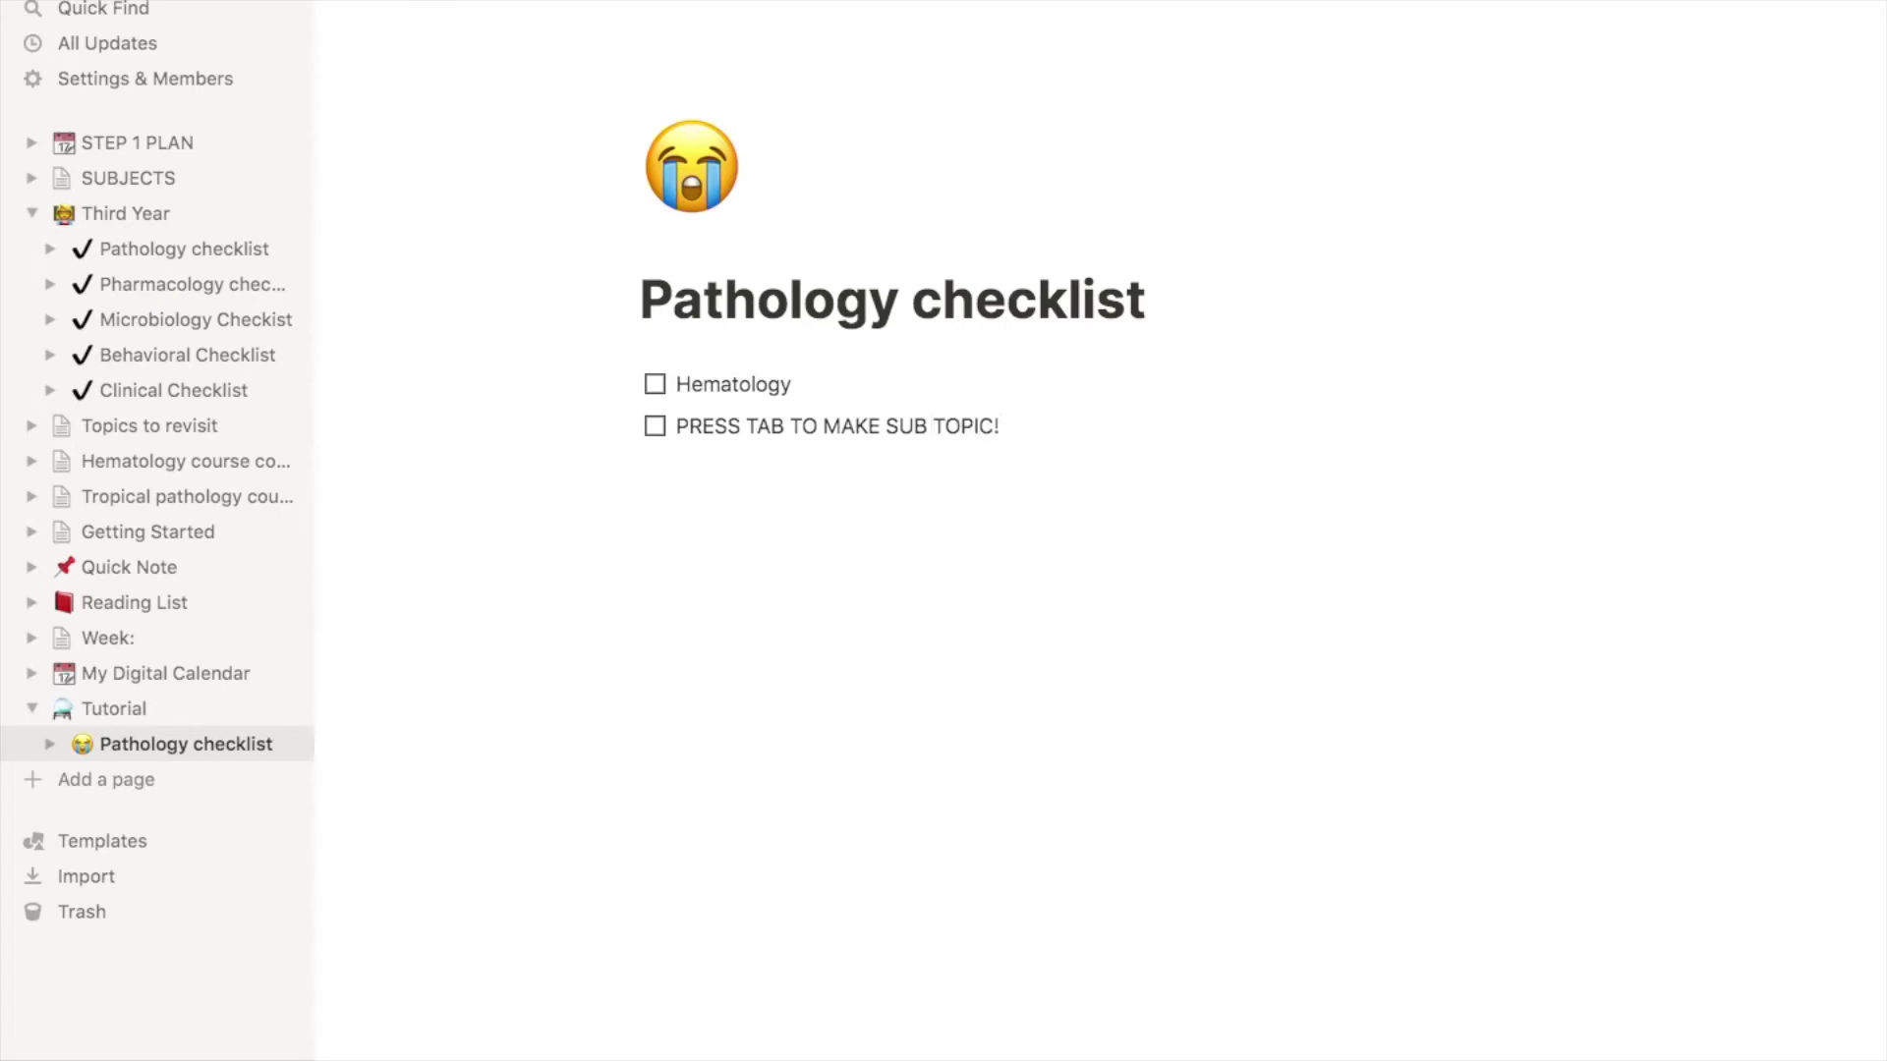
key("Tab")
Nest 'YOU CAN DO THAT AGAIN' one level deeper, toggle its checkbox, and select the group.
key("Return")
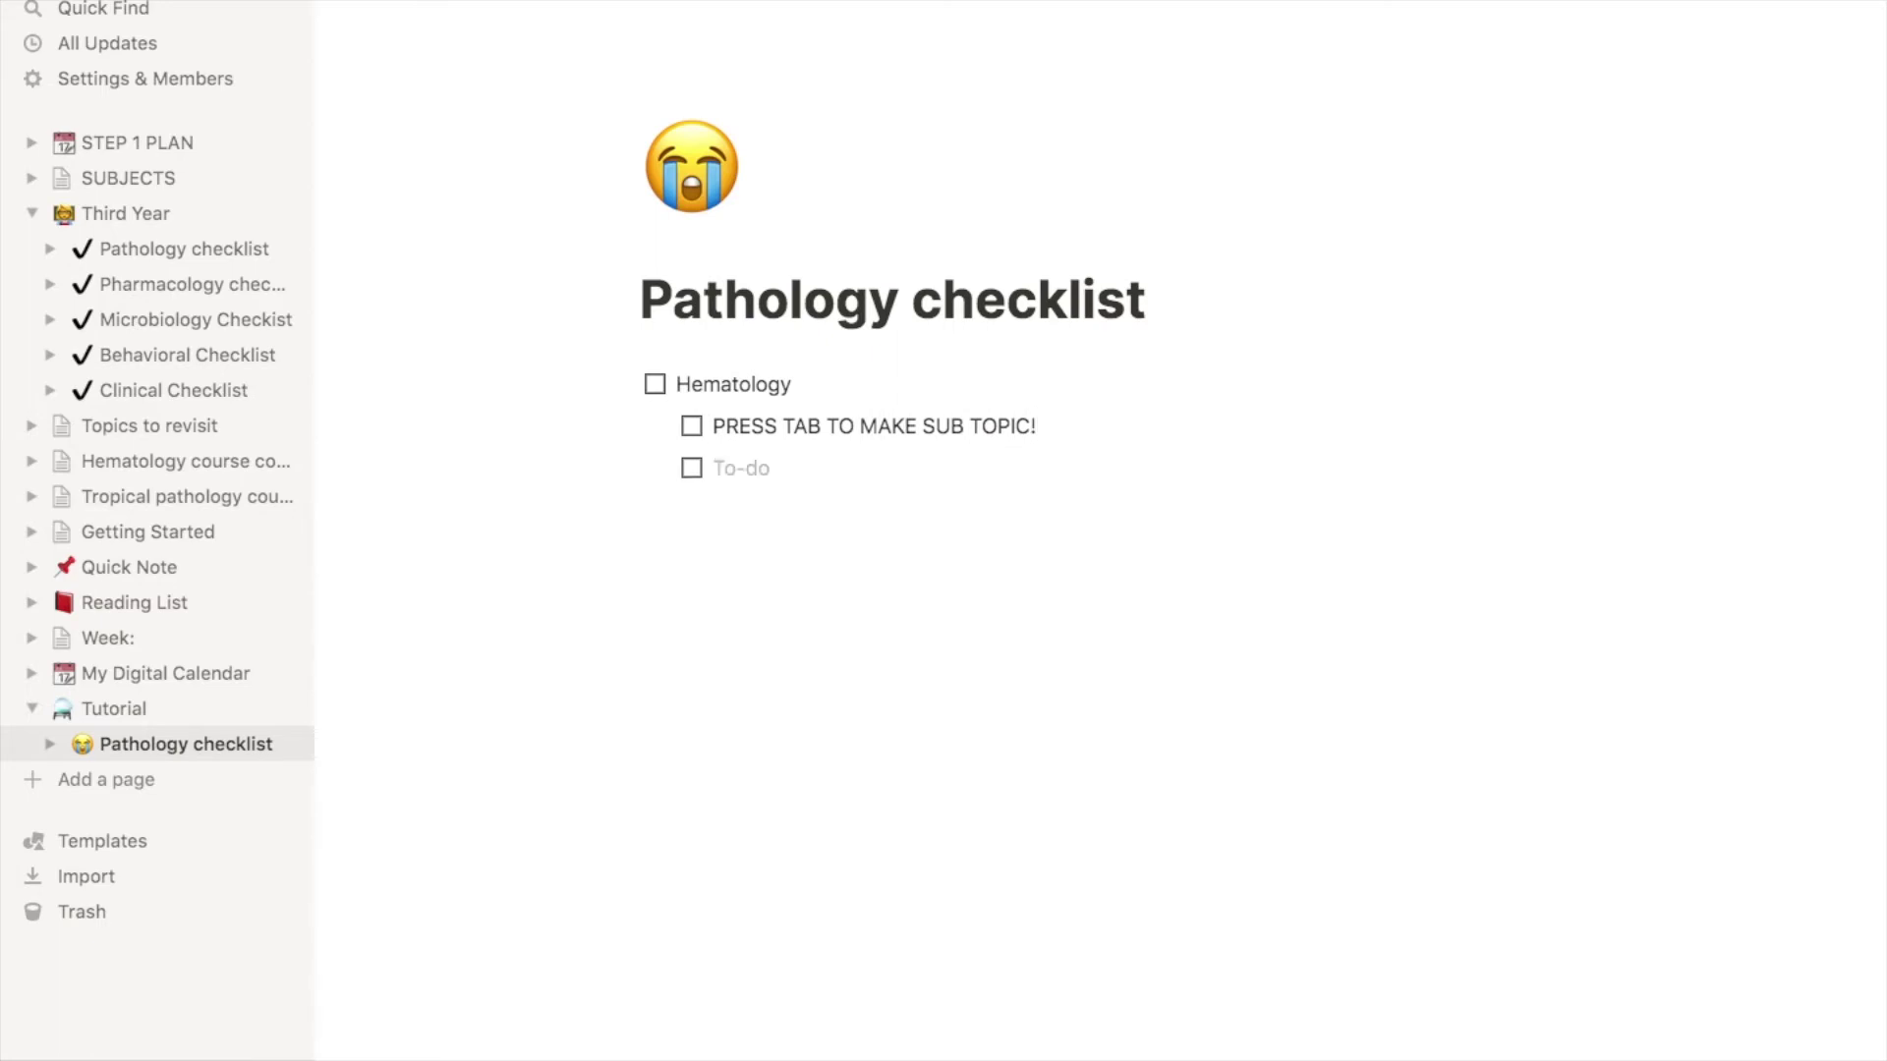
type("YOU CAN ")
type("DO THAT AGAIN")
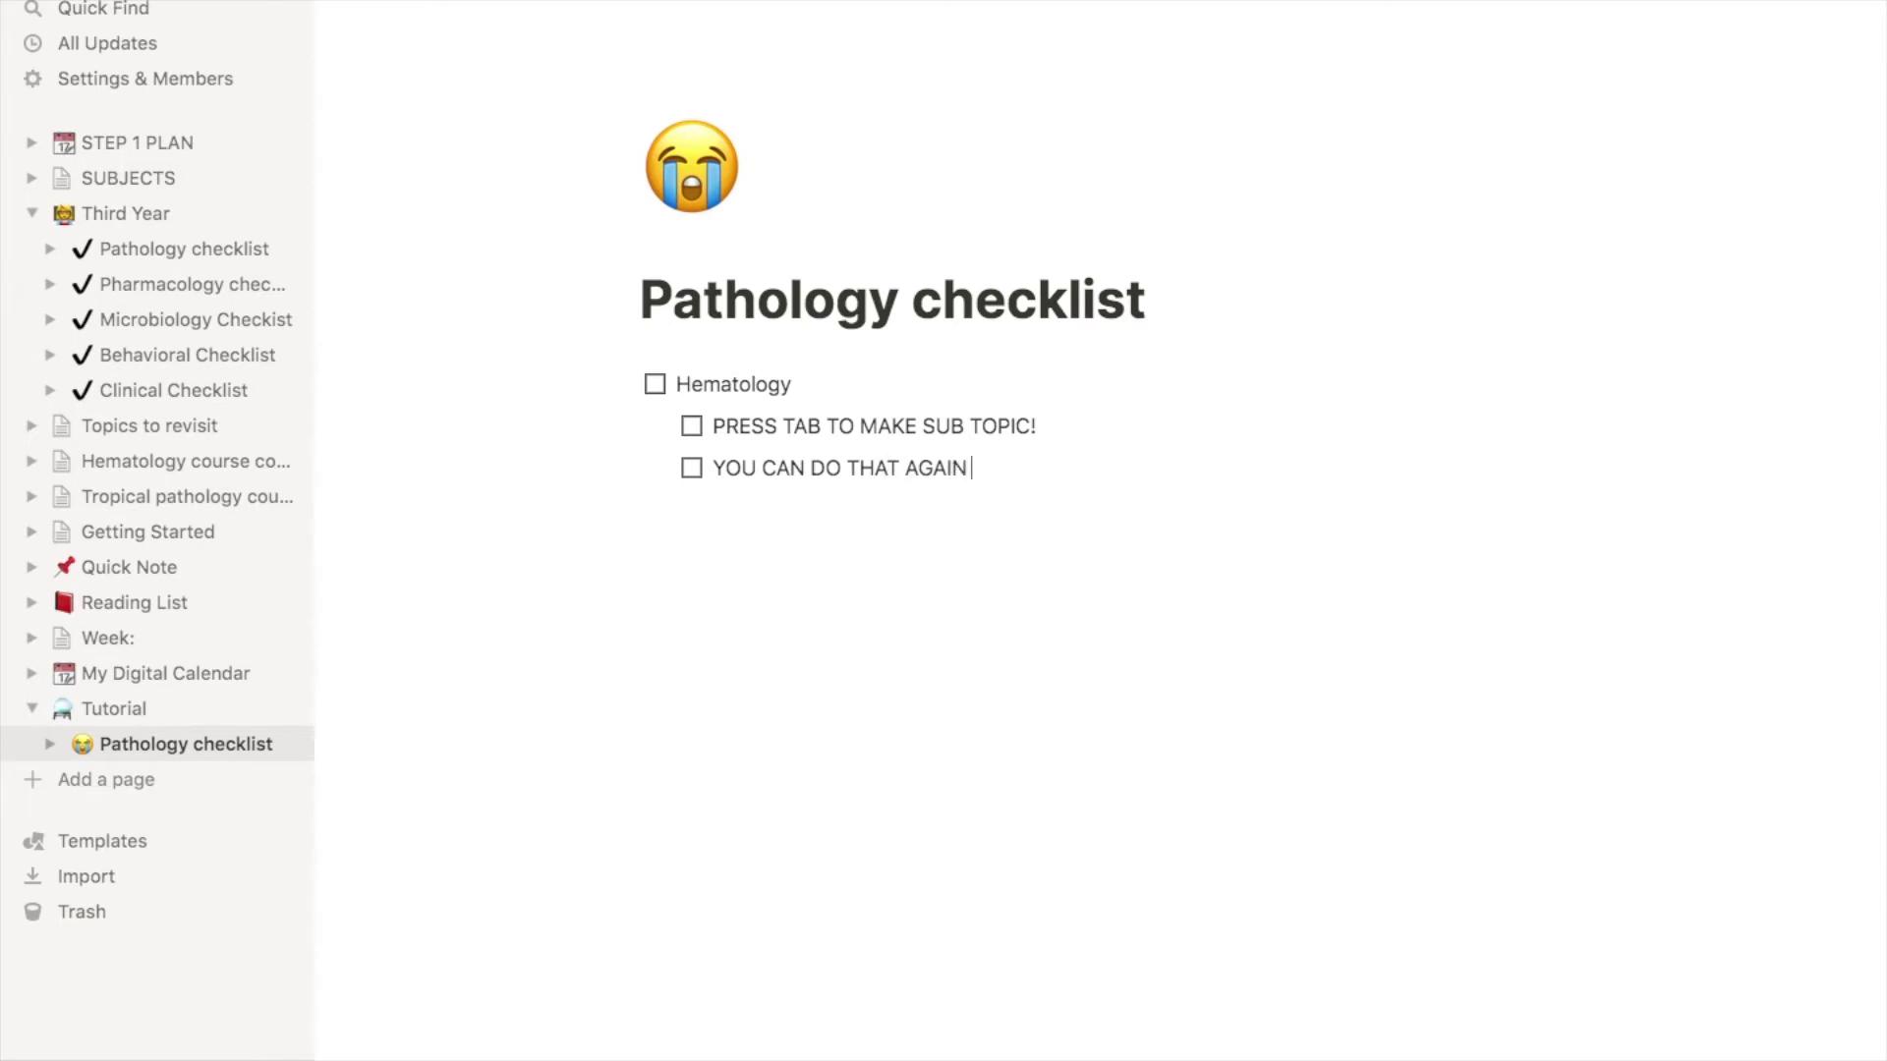
key("Tab")
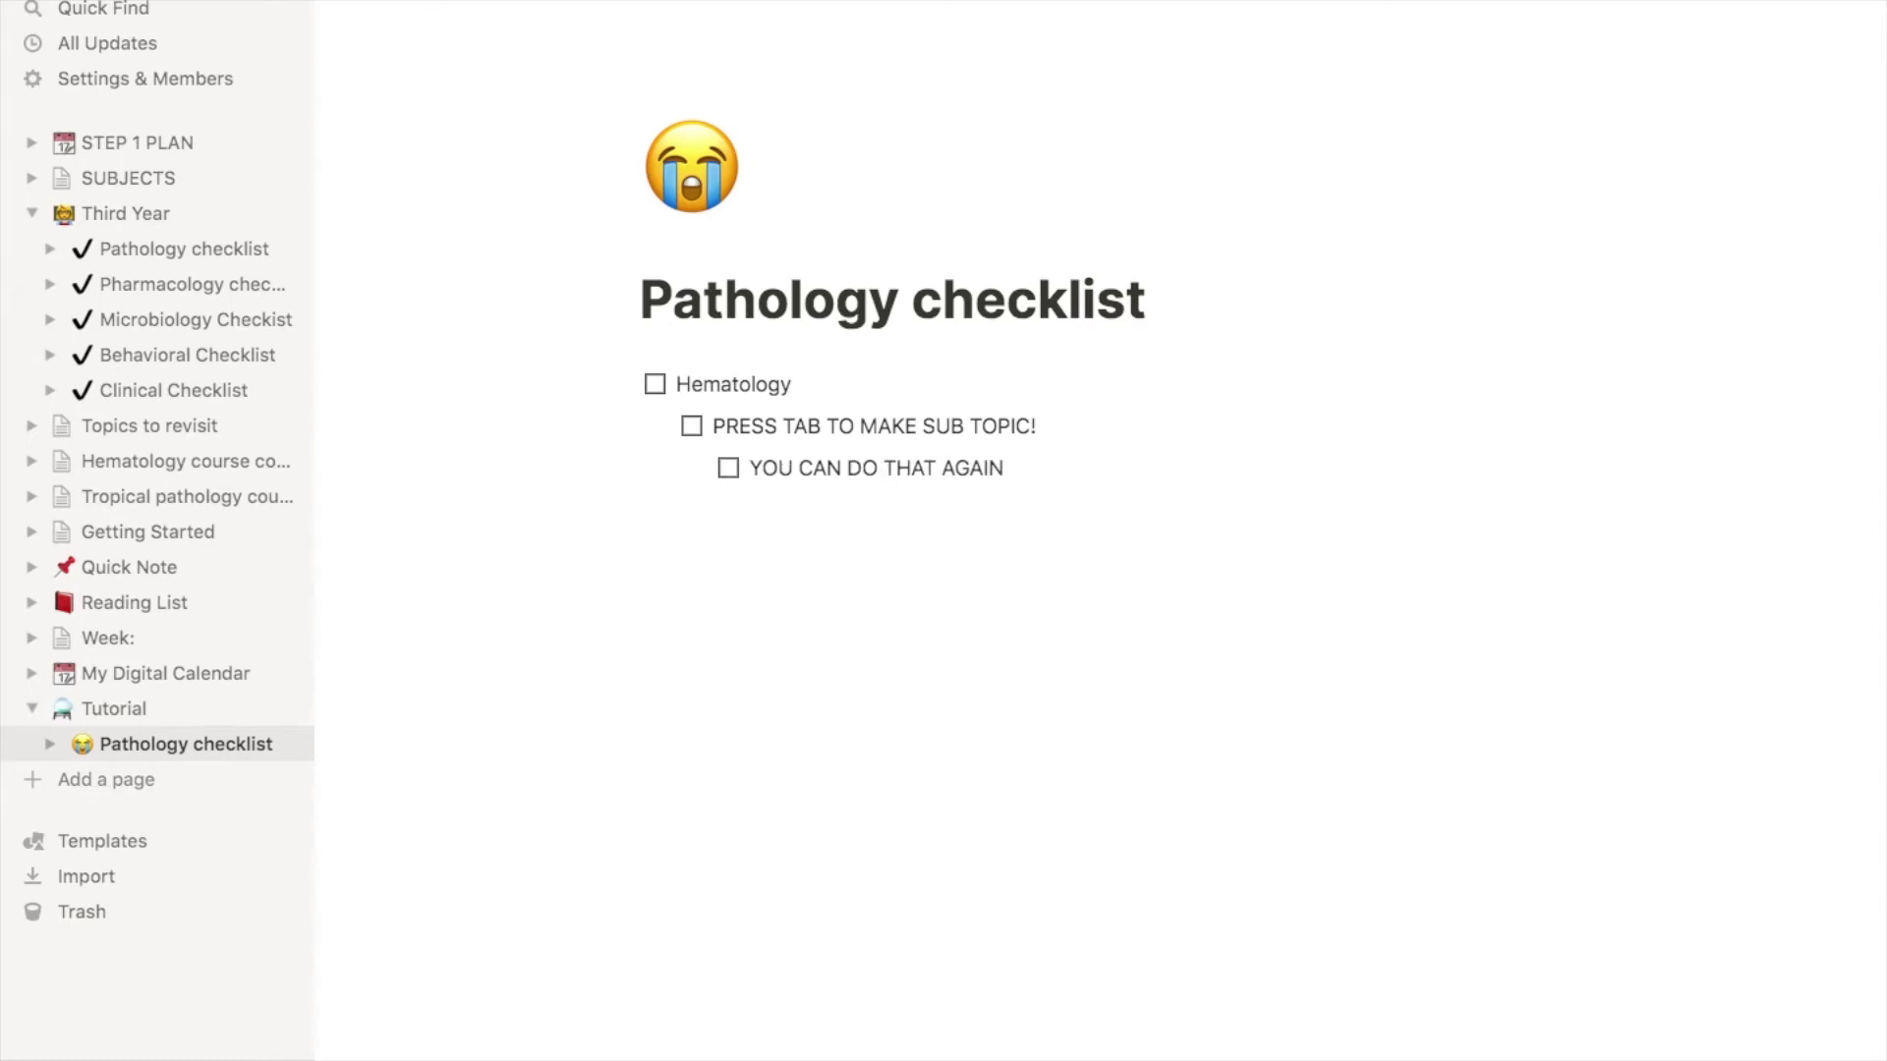
left_click(729, 469)
left_click(640, 383)
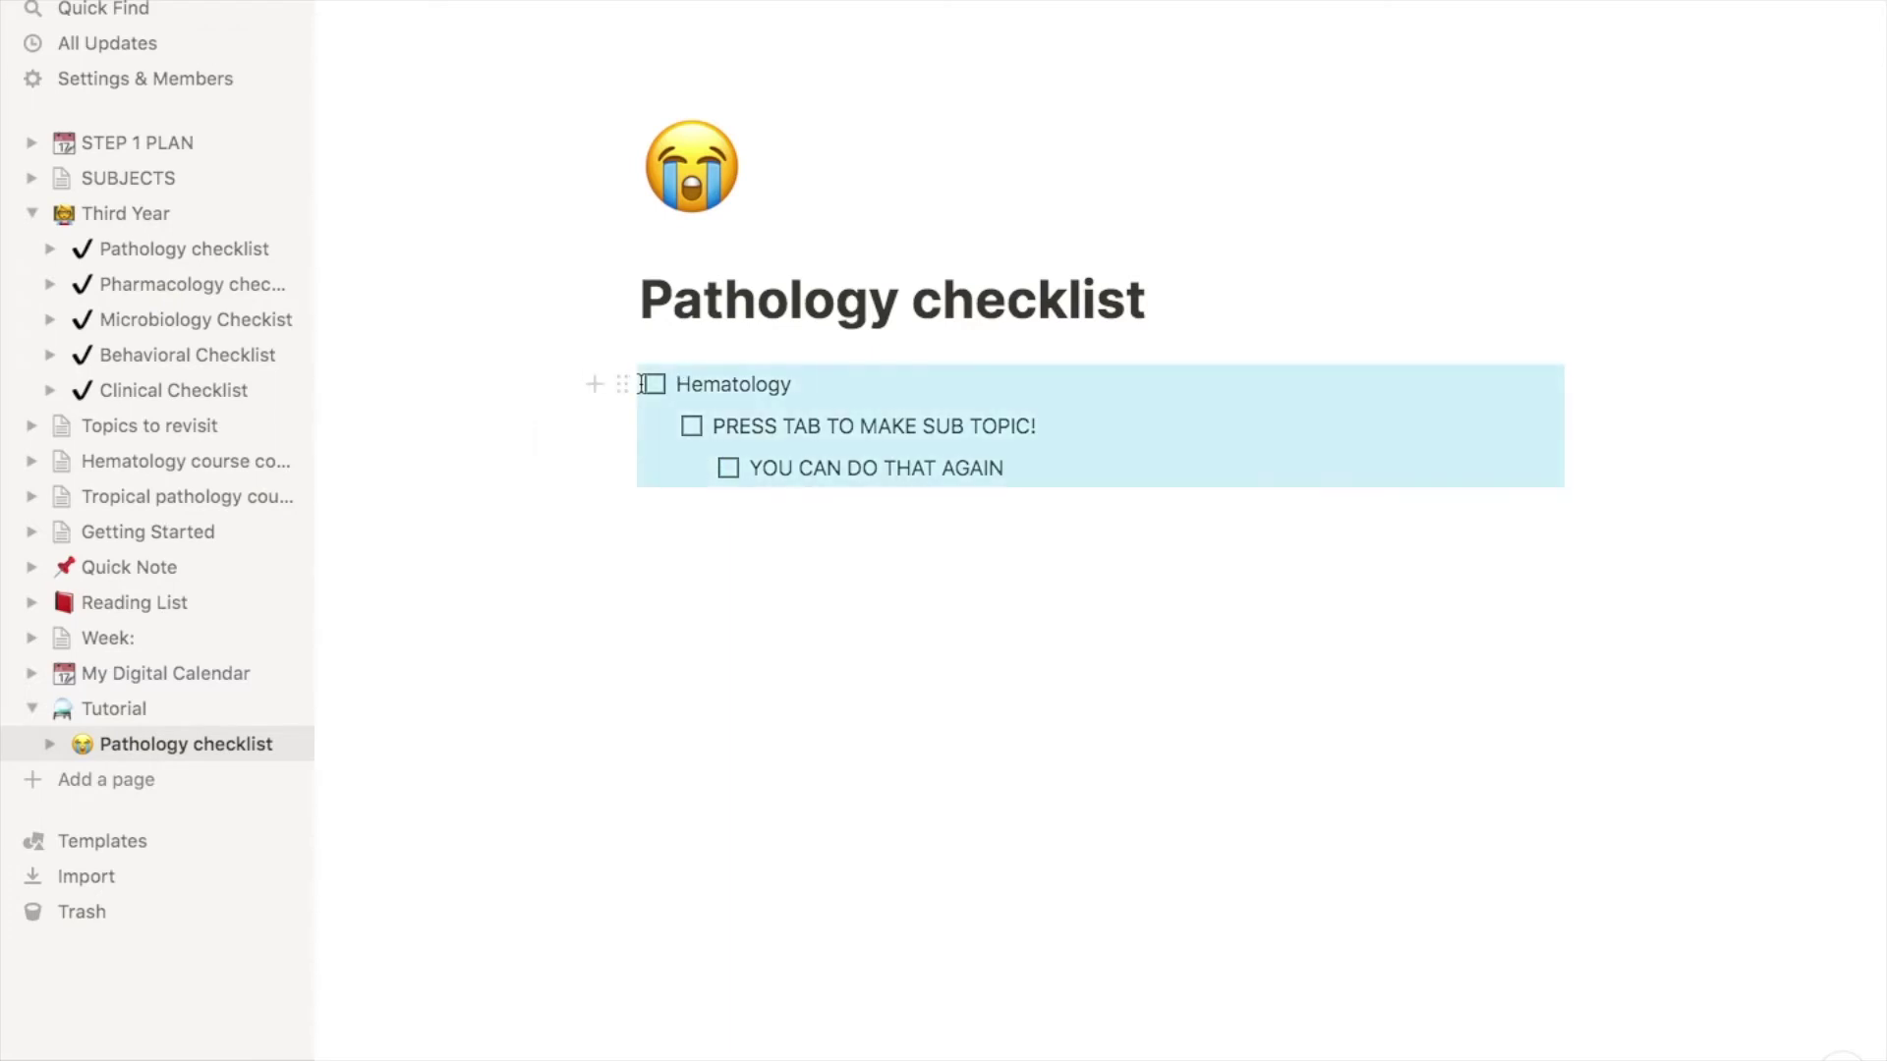
key("Return")
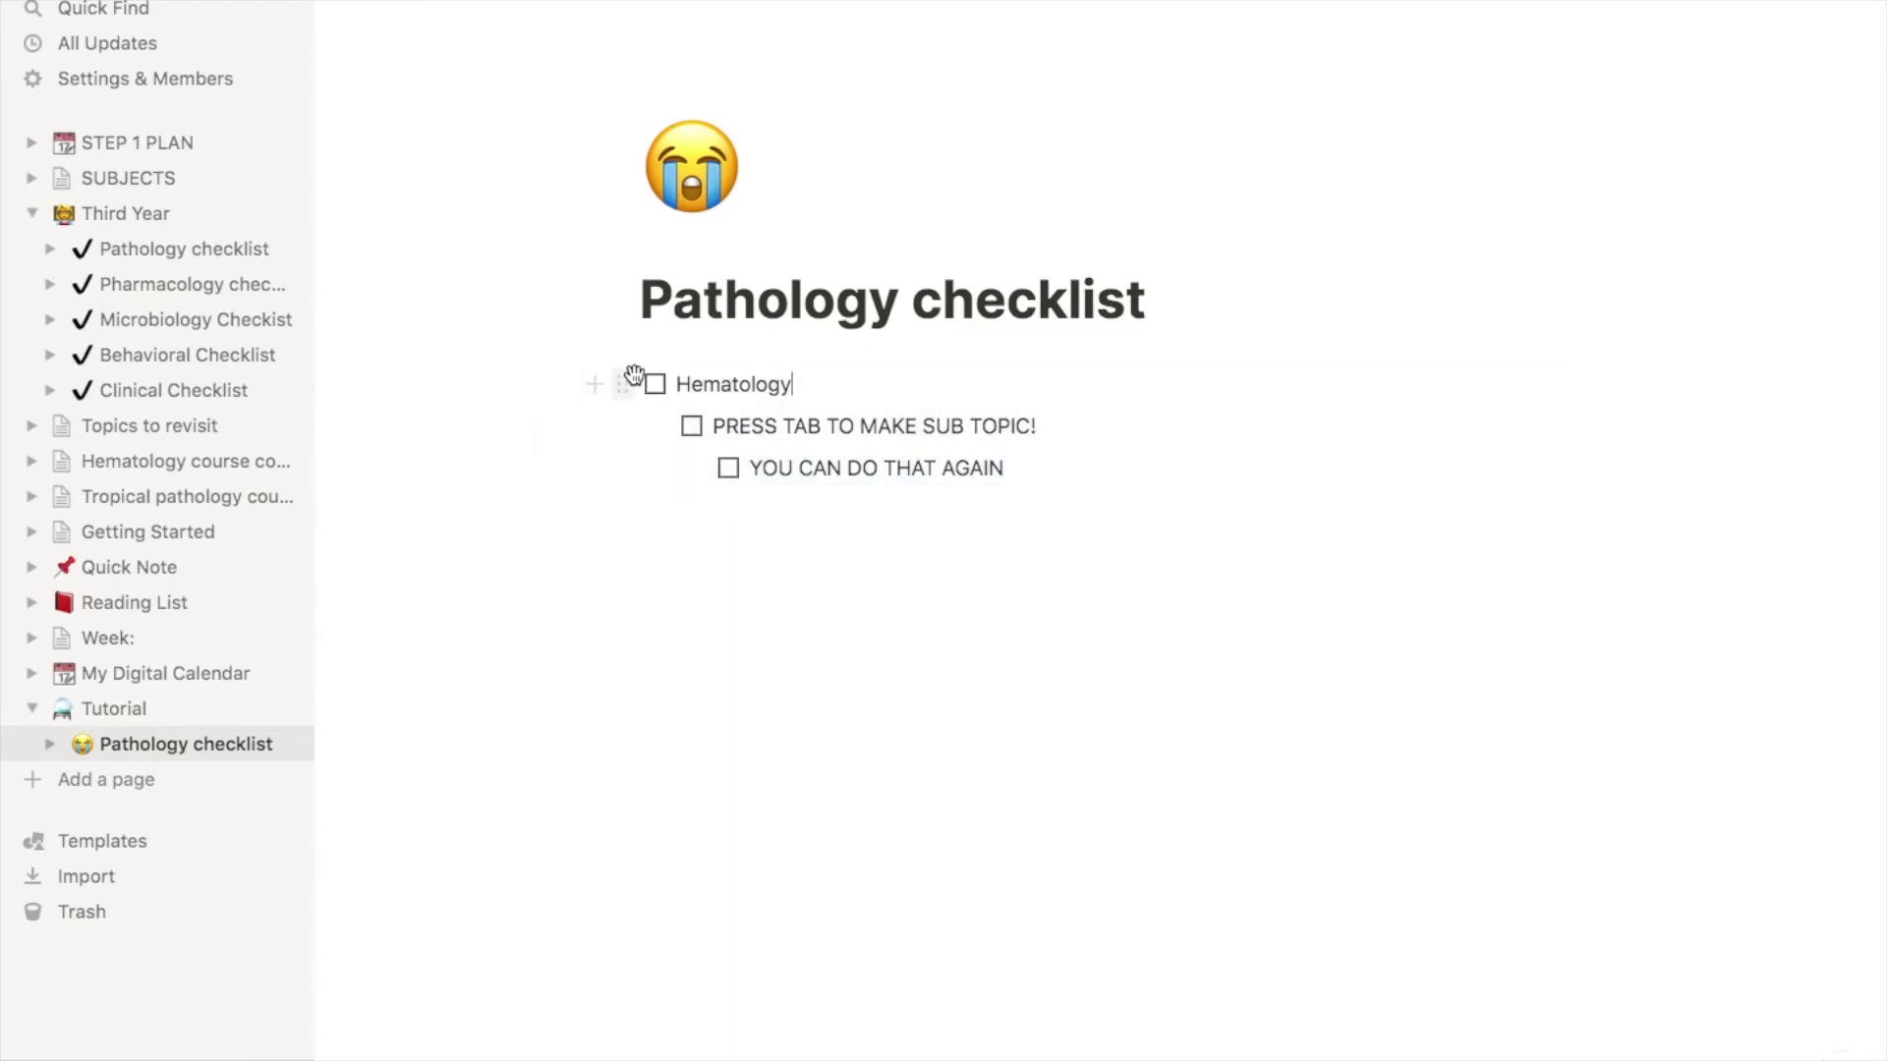
Give the Hematology to-do group a green background.
left_click(627, 384)
mouse_move(363, 533)
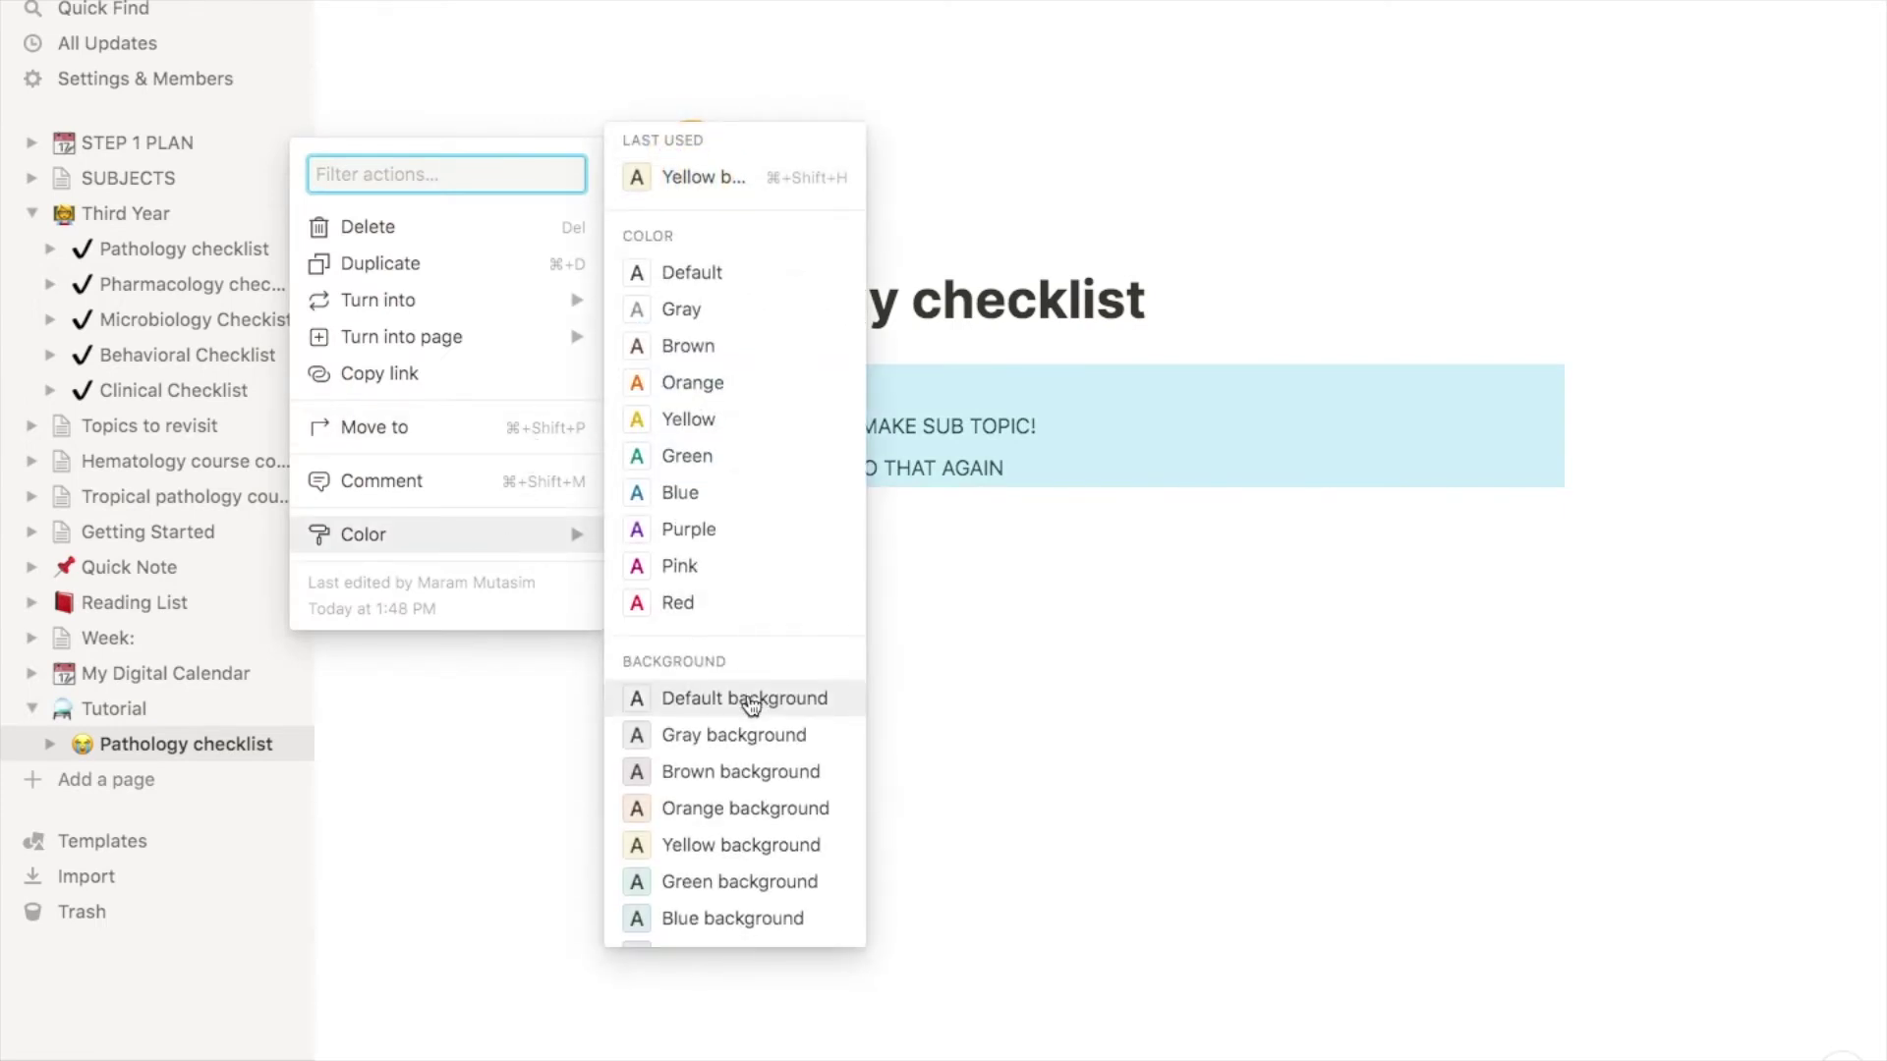
scroll(750, 706, "down", 2)
scroll(750, 706, "up", 2)
scroll(750, 706, "down", 2)
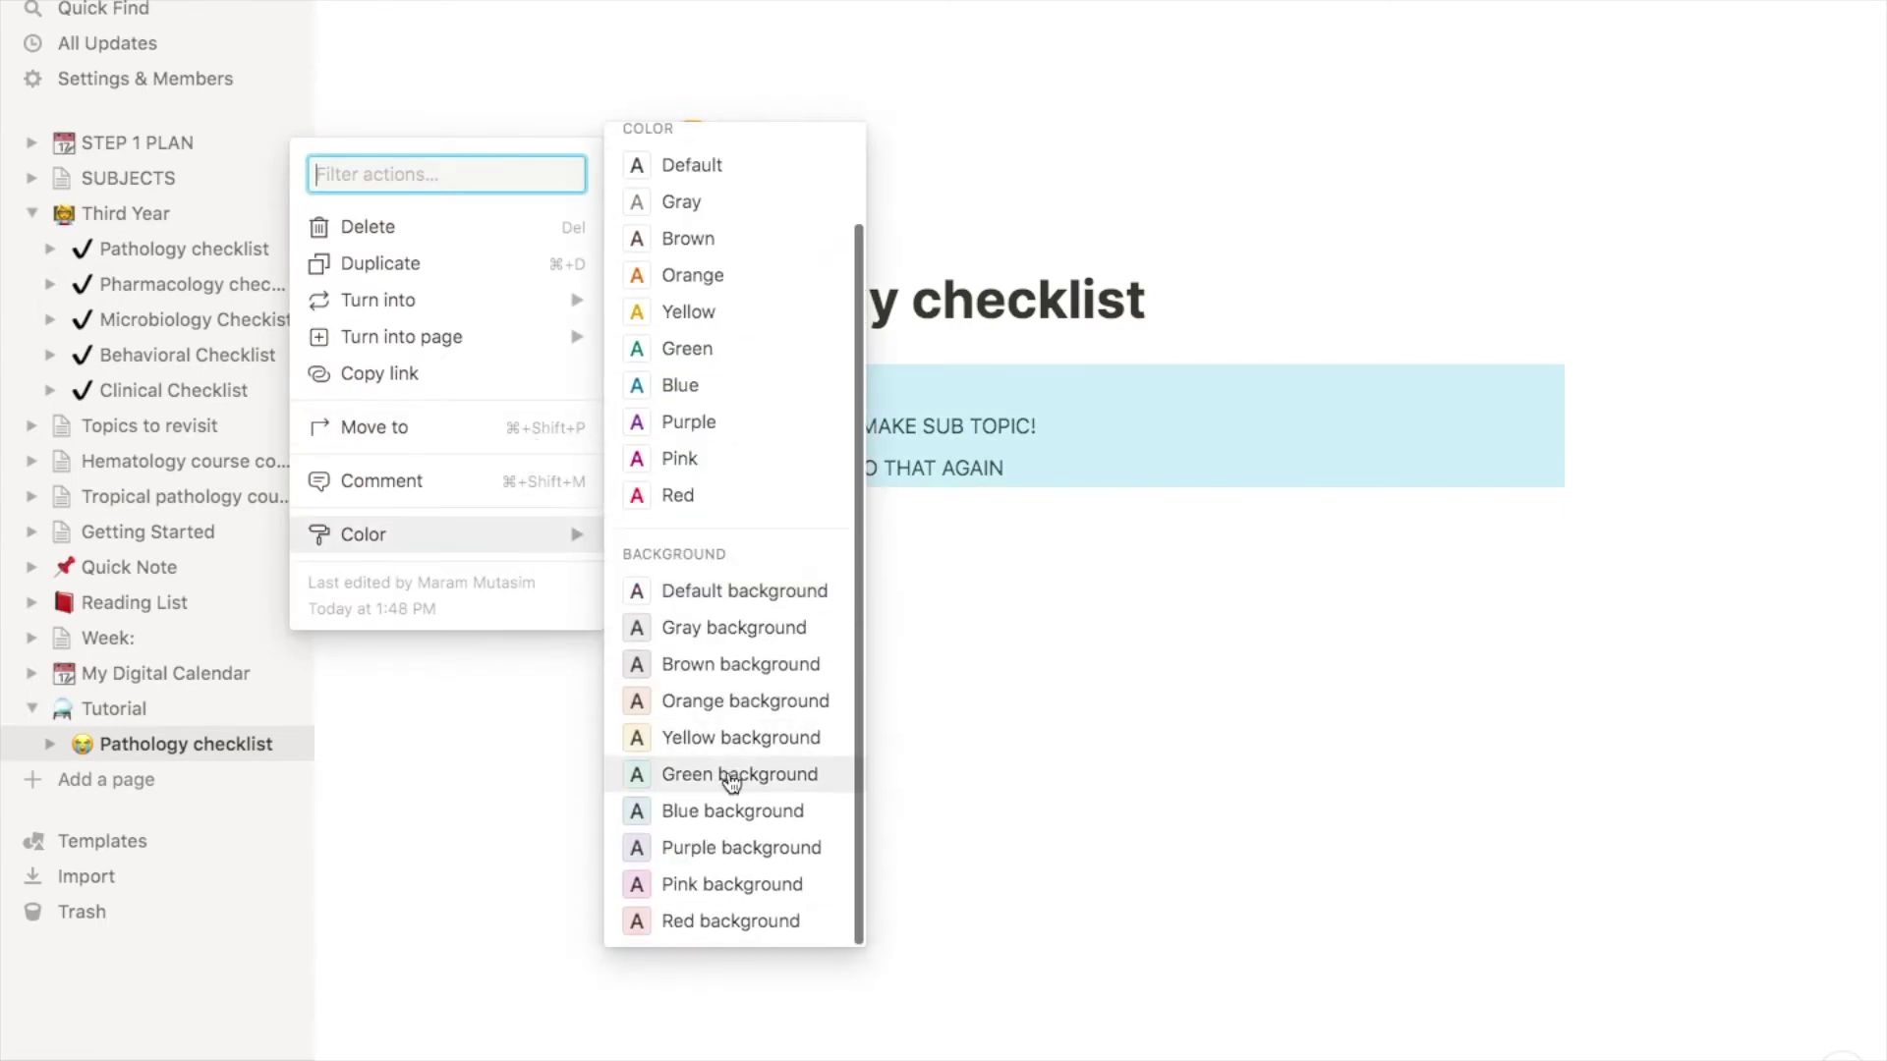
left_click(728, 776)
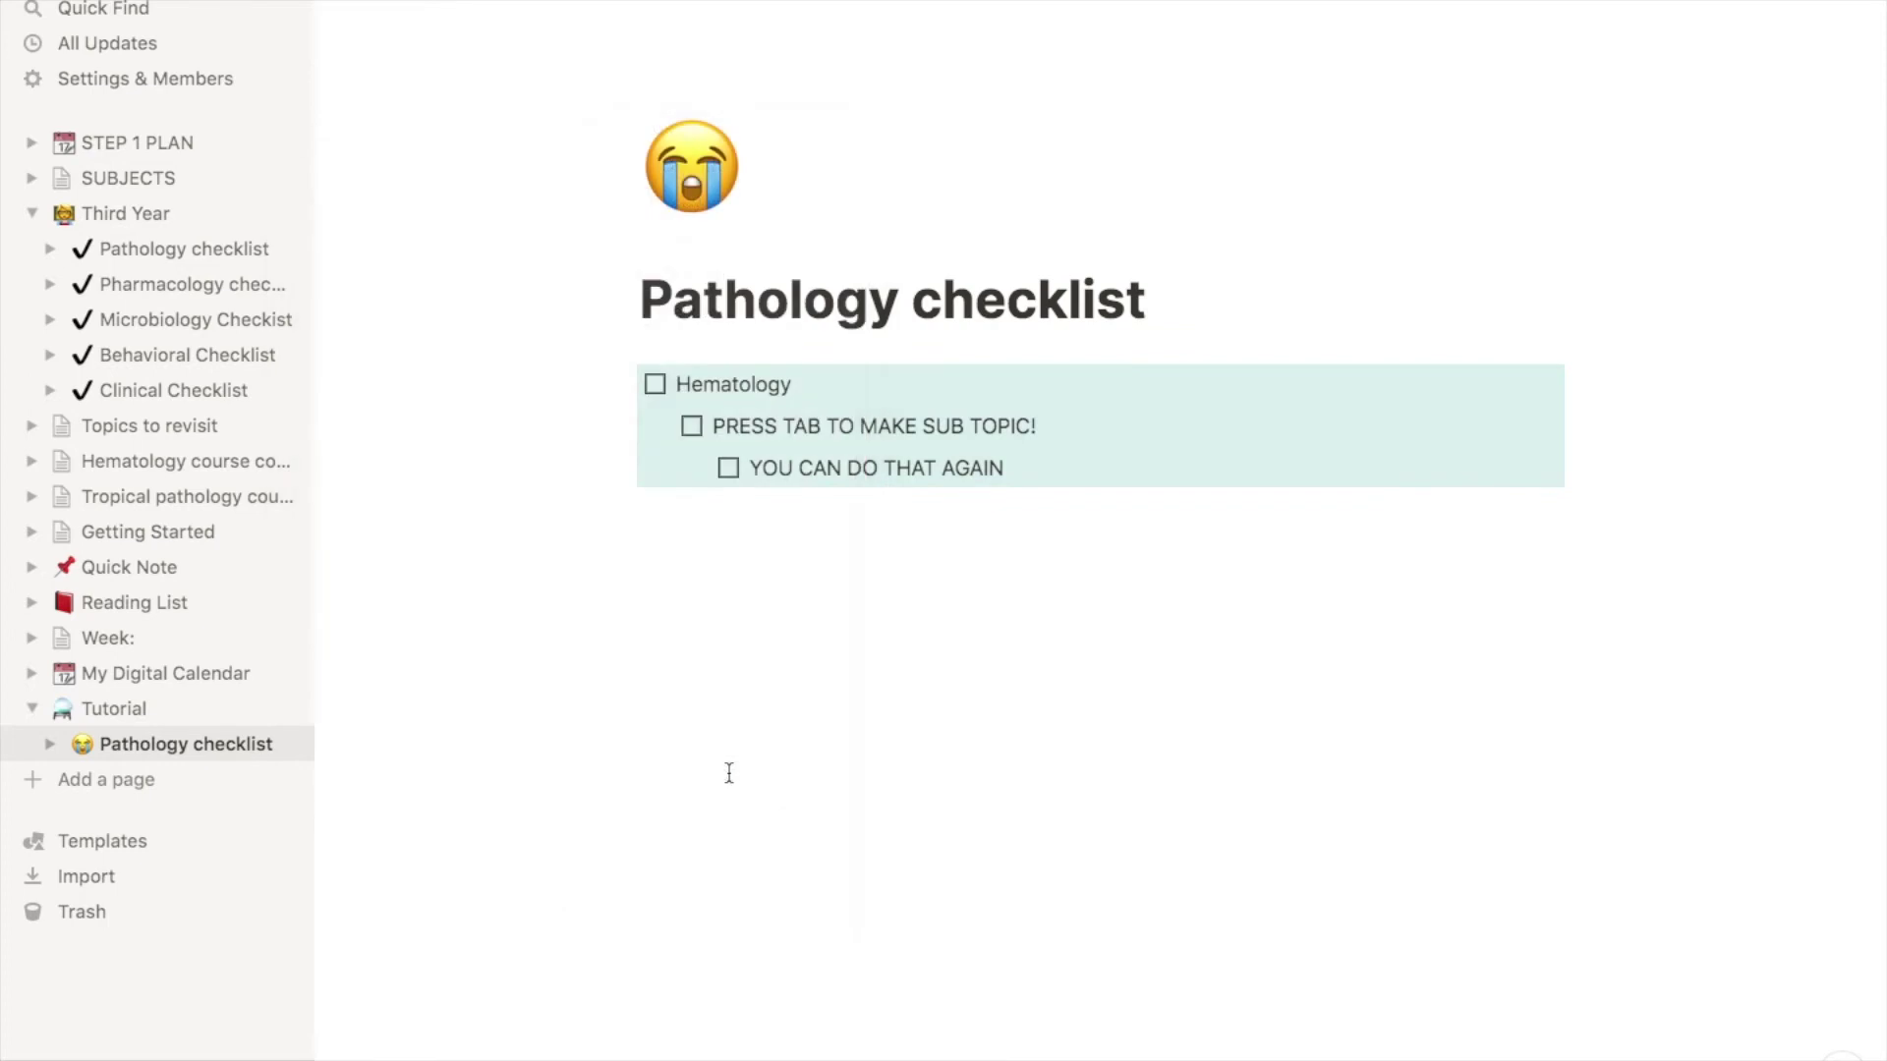
Add a green 'HEMATOLOGY' label line under the page title.
left_click(1219, 346)
key("Return")
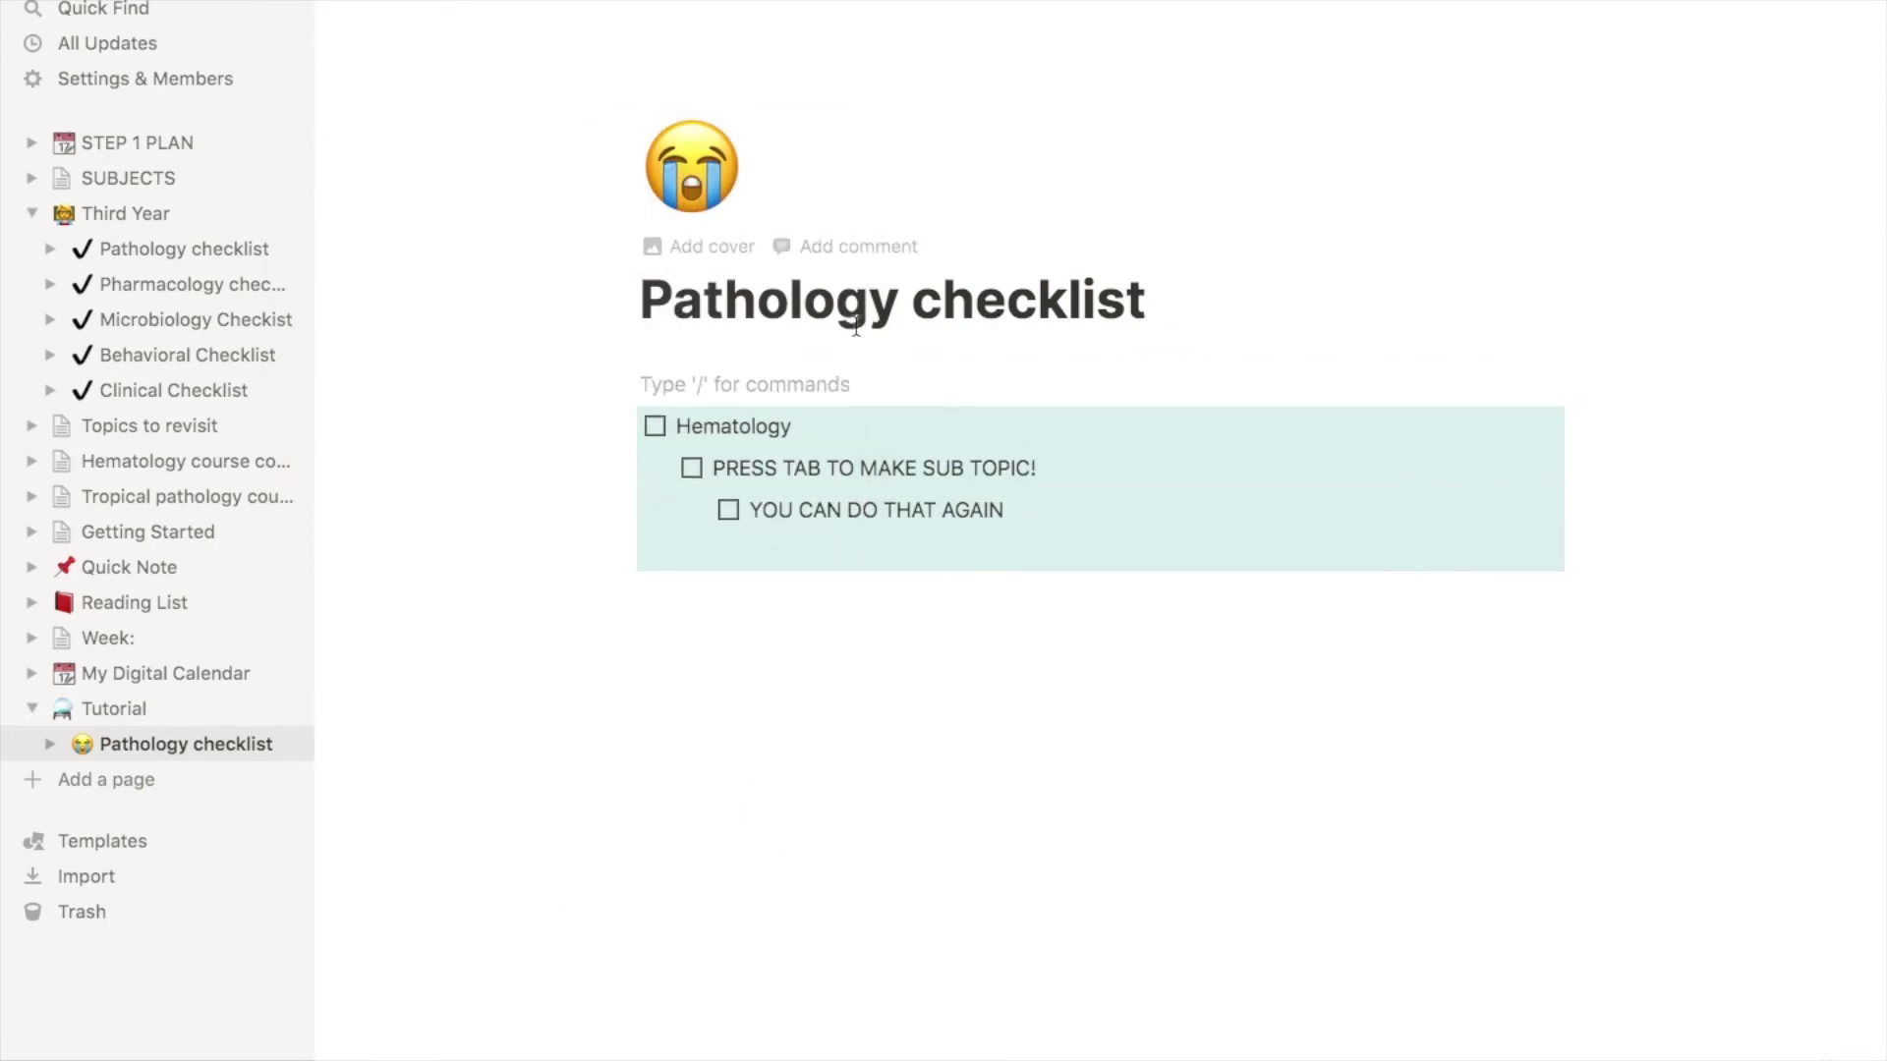
type("HEM")
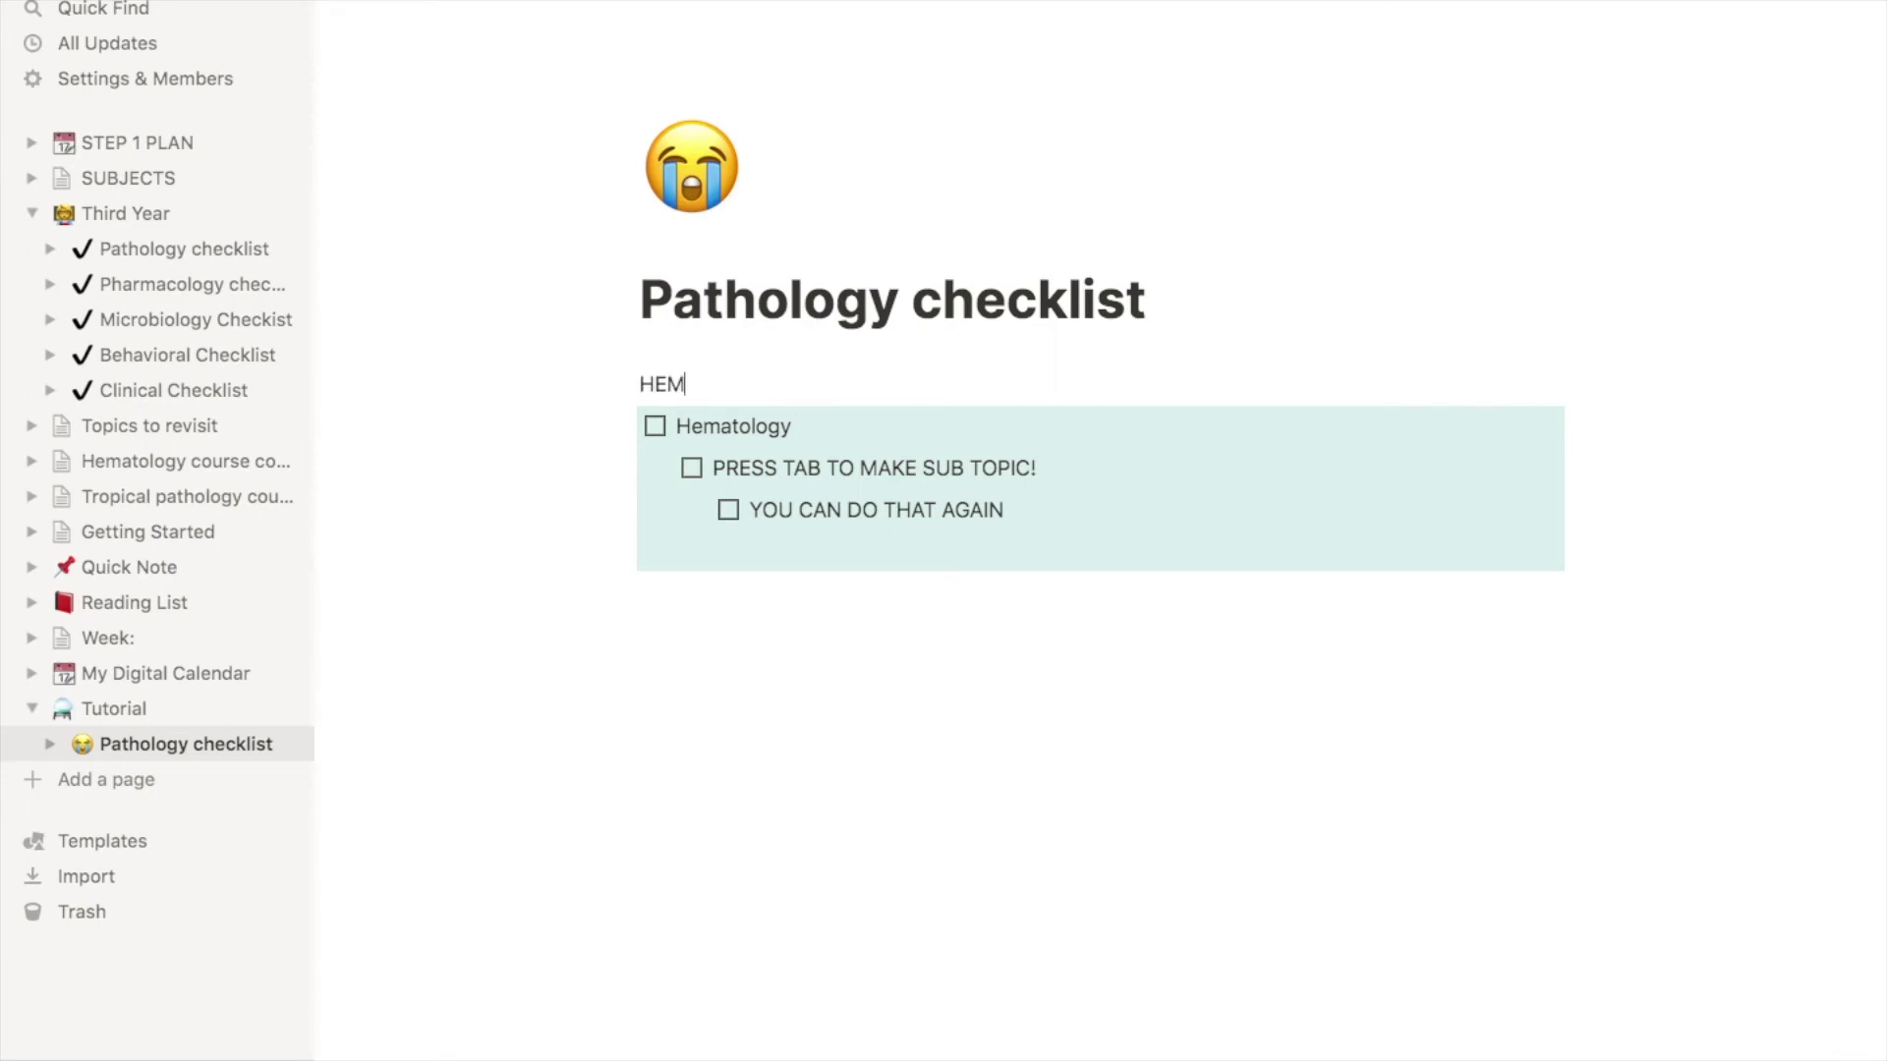
type("ATOLOGY")
left_click(617, 386)
mouse_move(442, 534)
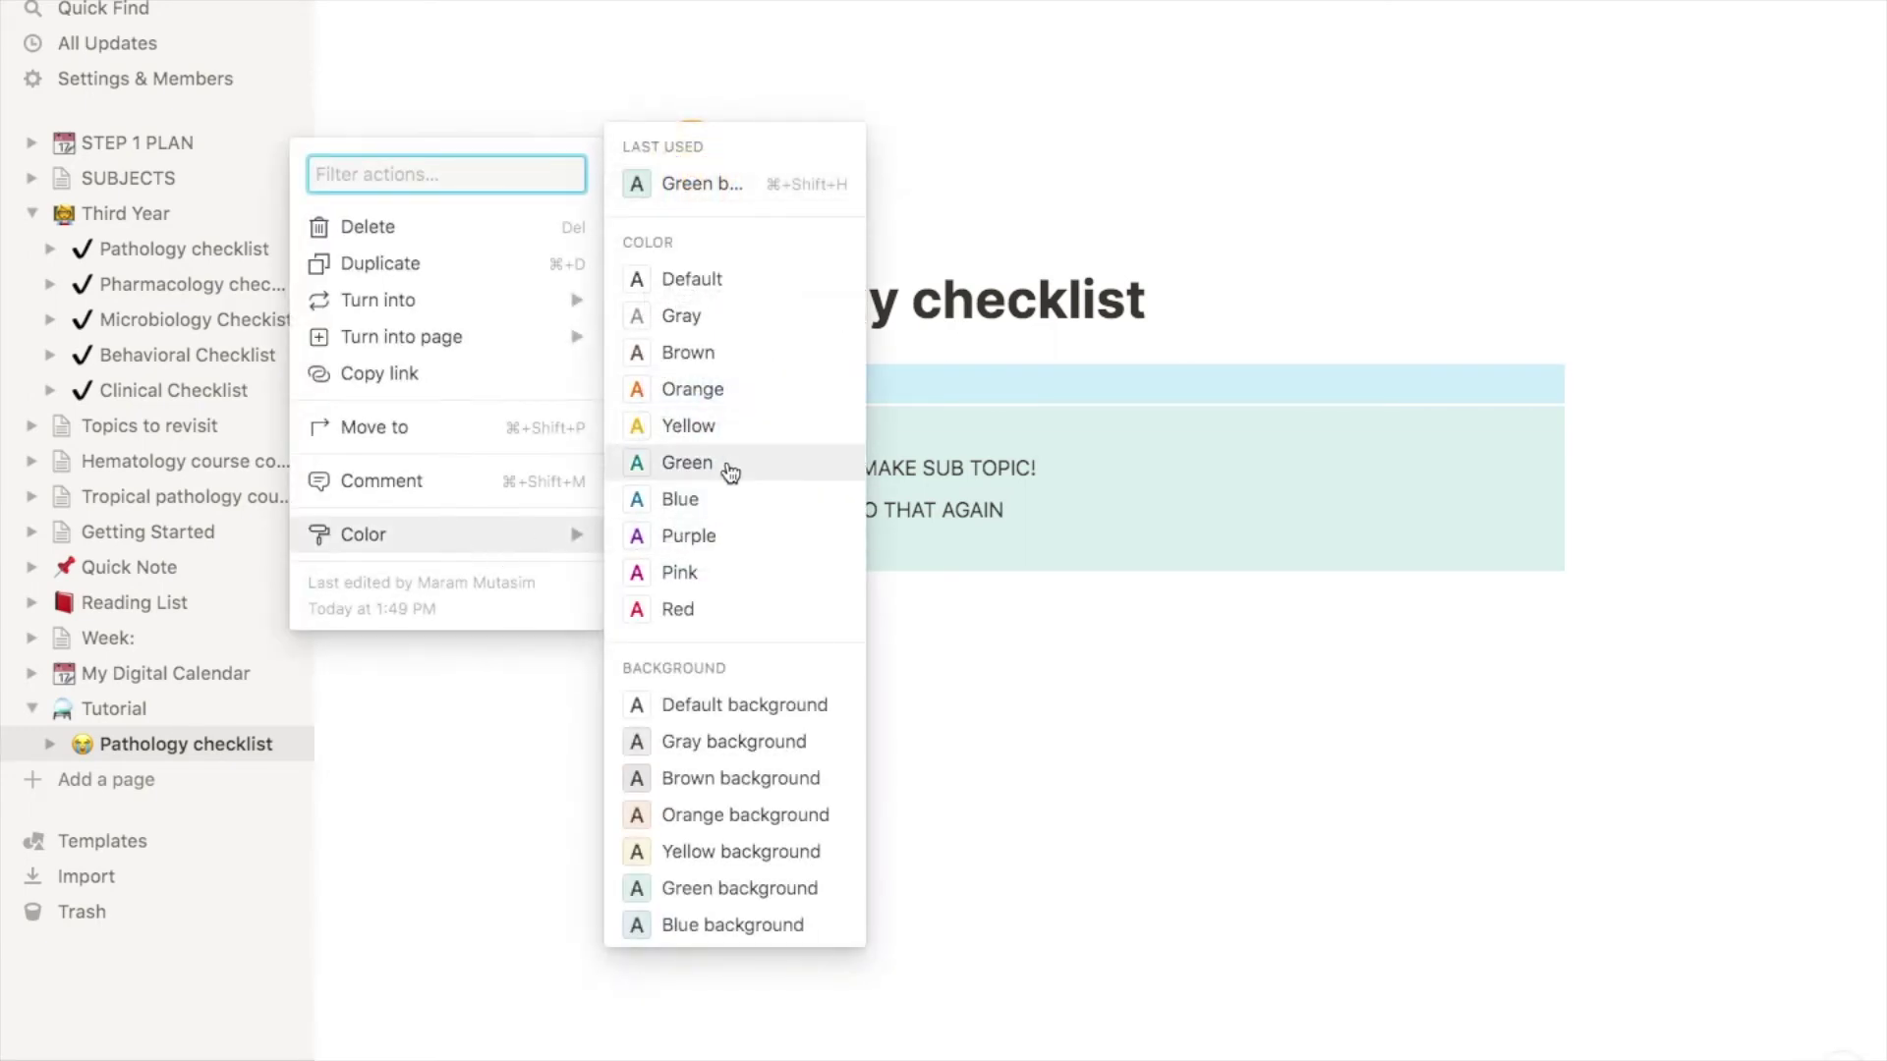
left_click(754, 464)
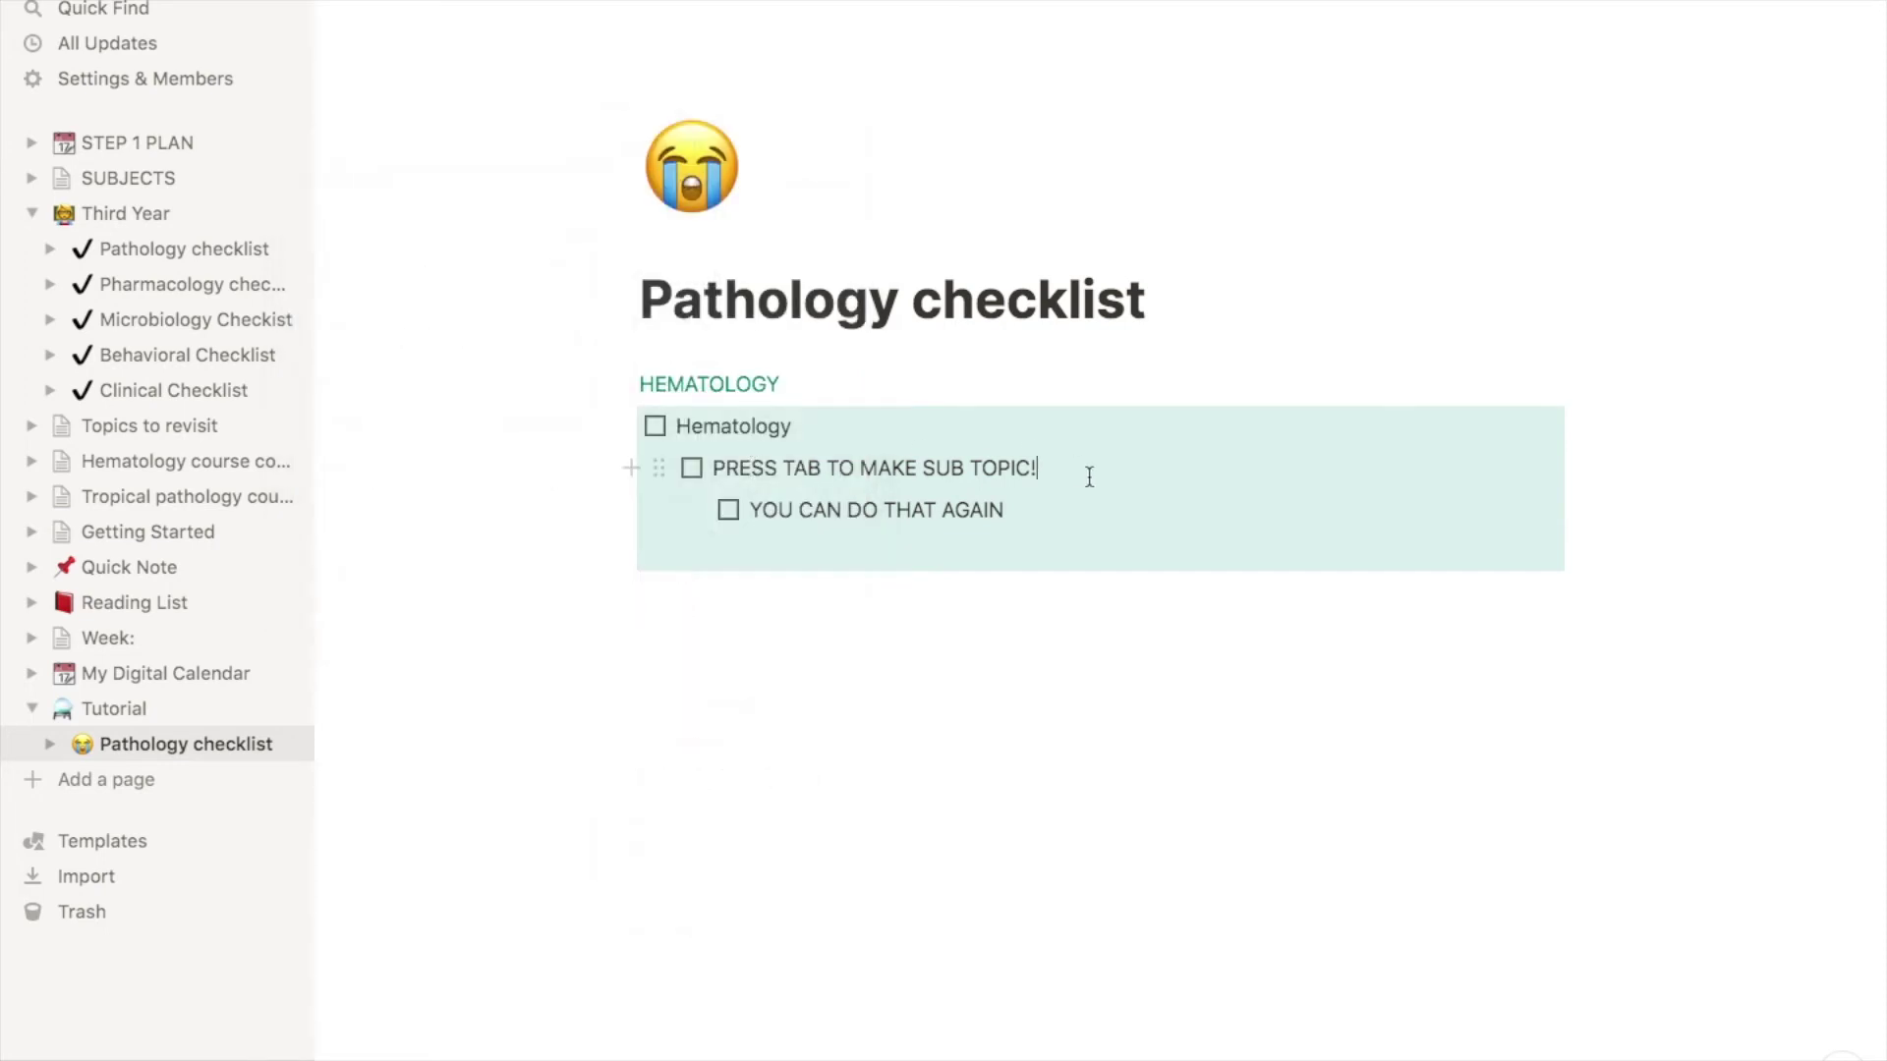
Add an empty line after 'YOU CAN DO THAT AGAIN' and tidy the extra blank lines.
left_click(1064, 508)
left_click(1029, 540)
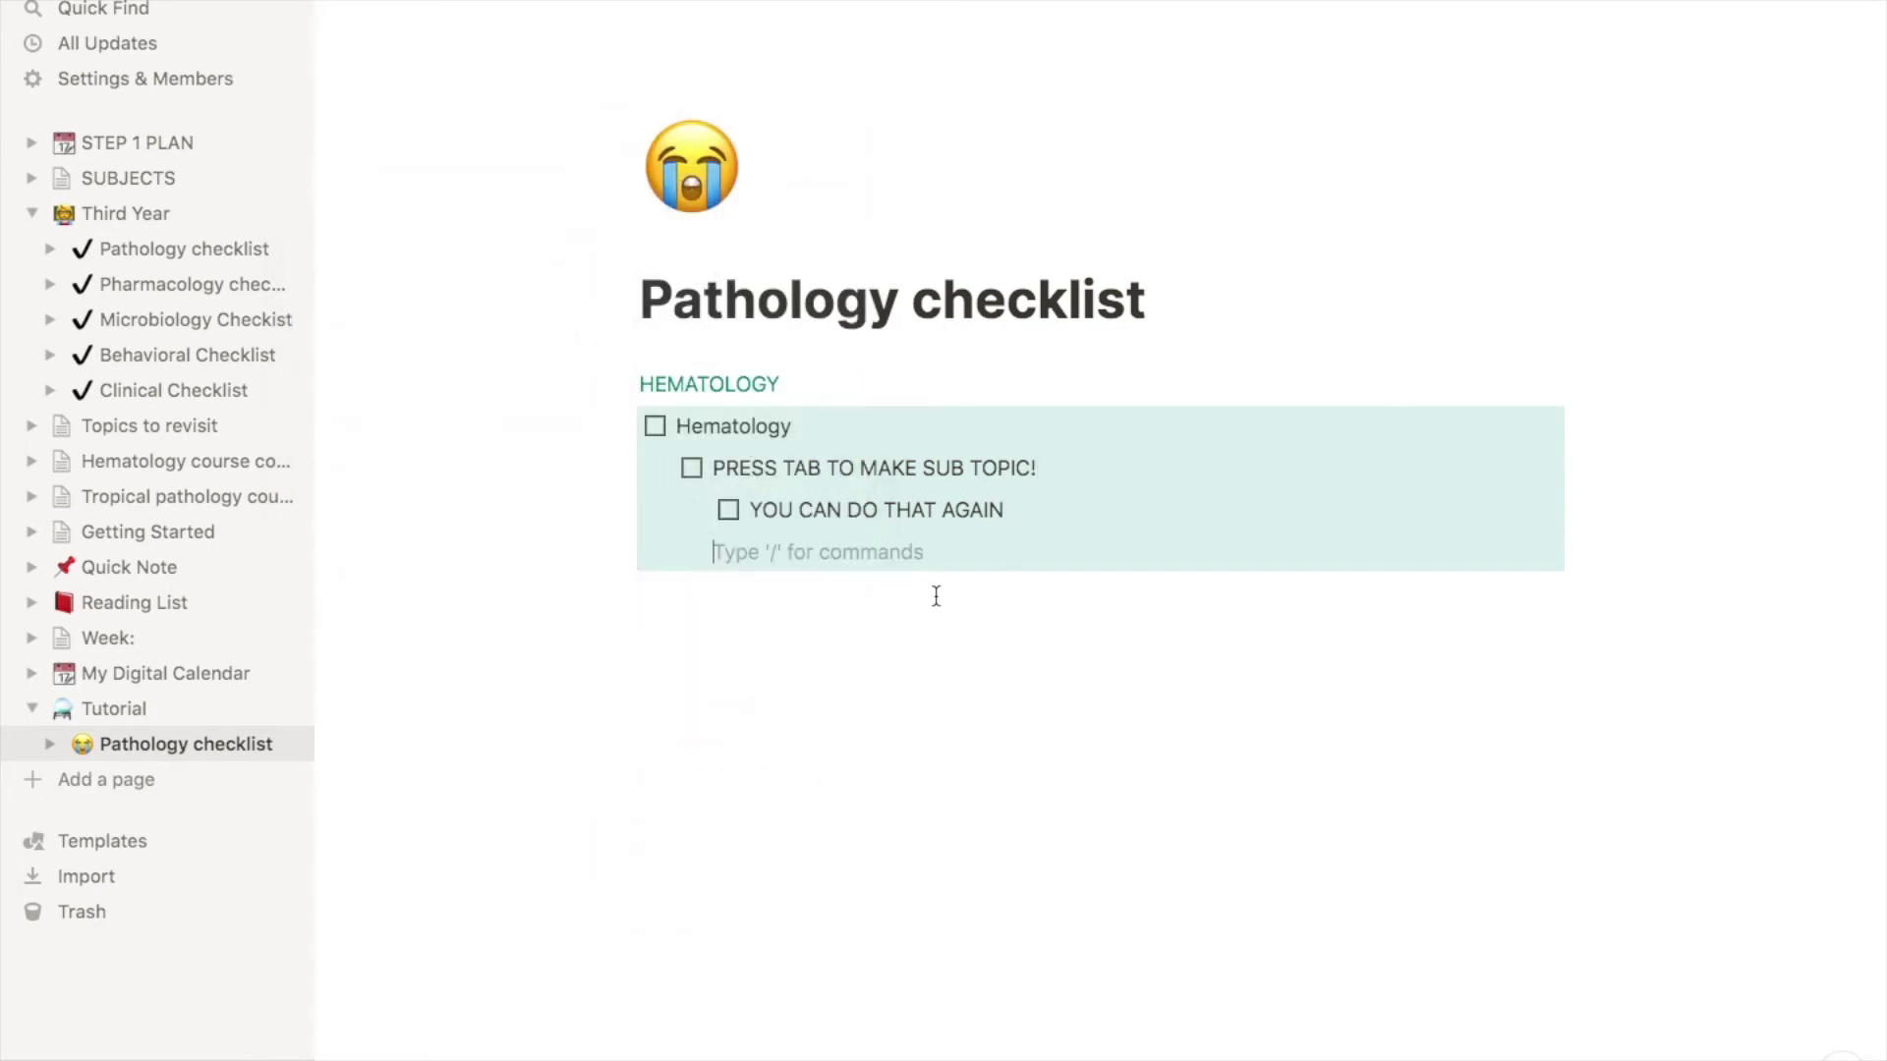
key("Return")
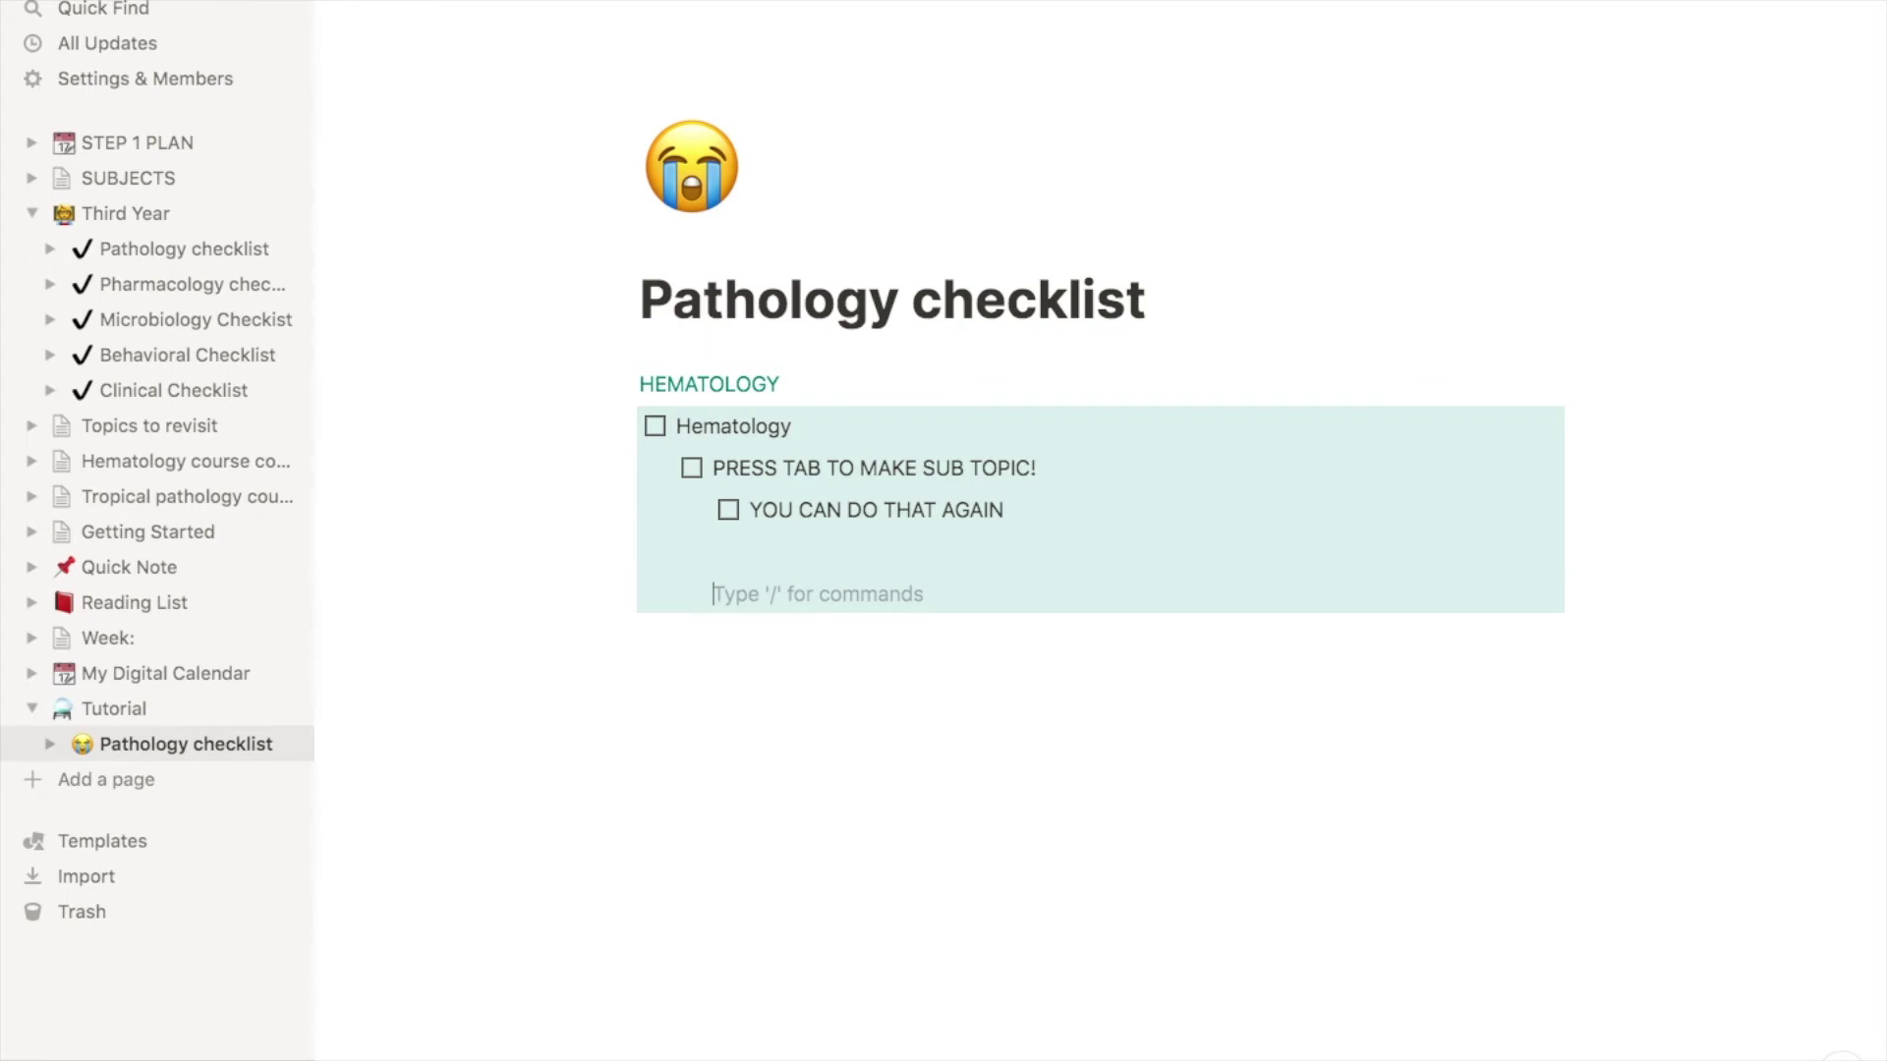
key("BackSpace")
key("BackSpace")
key("BackSpace")
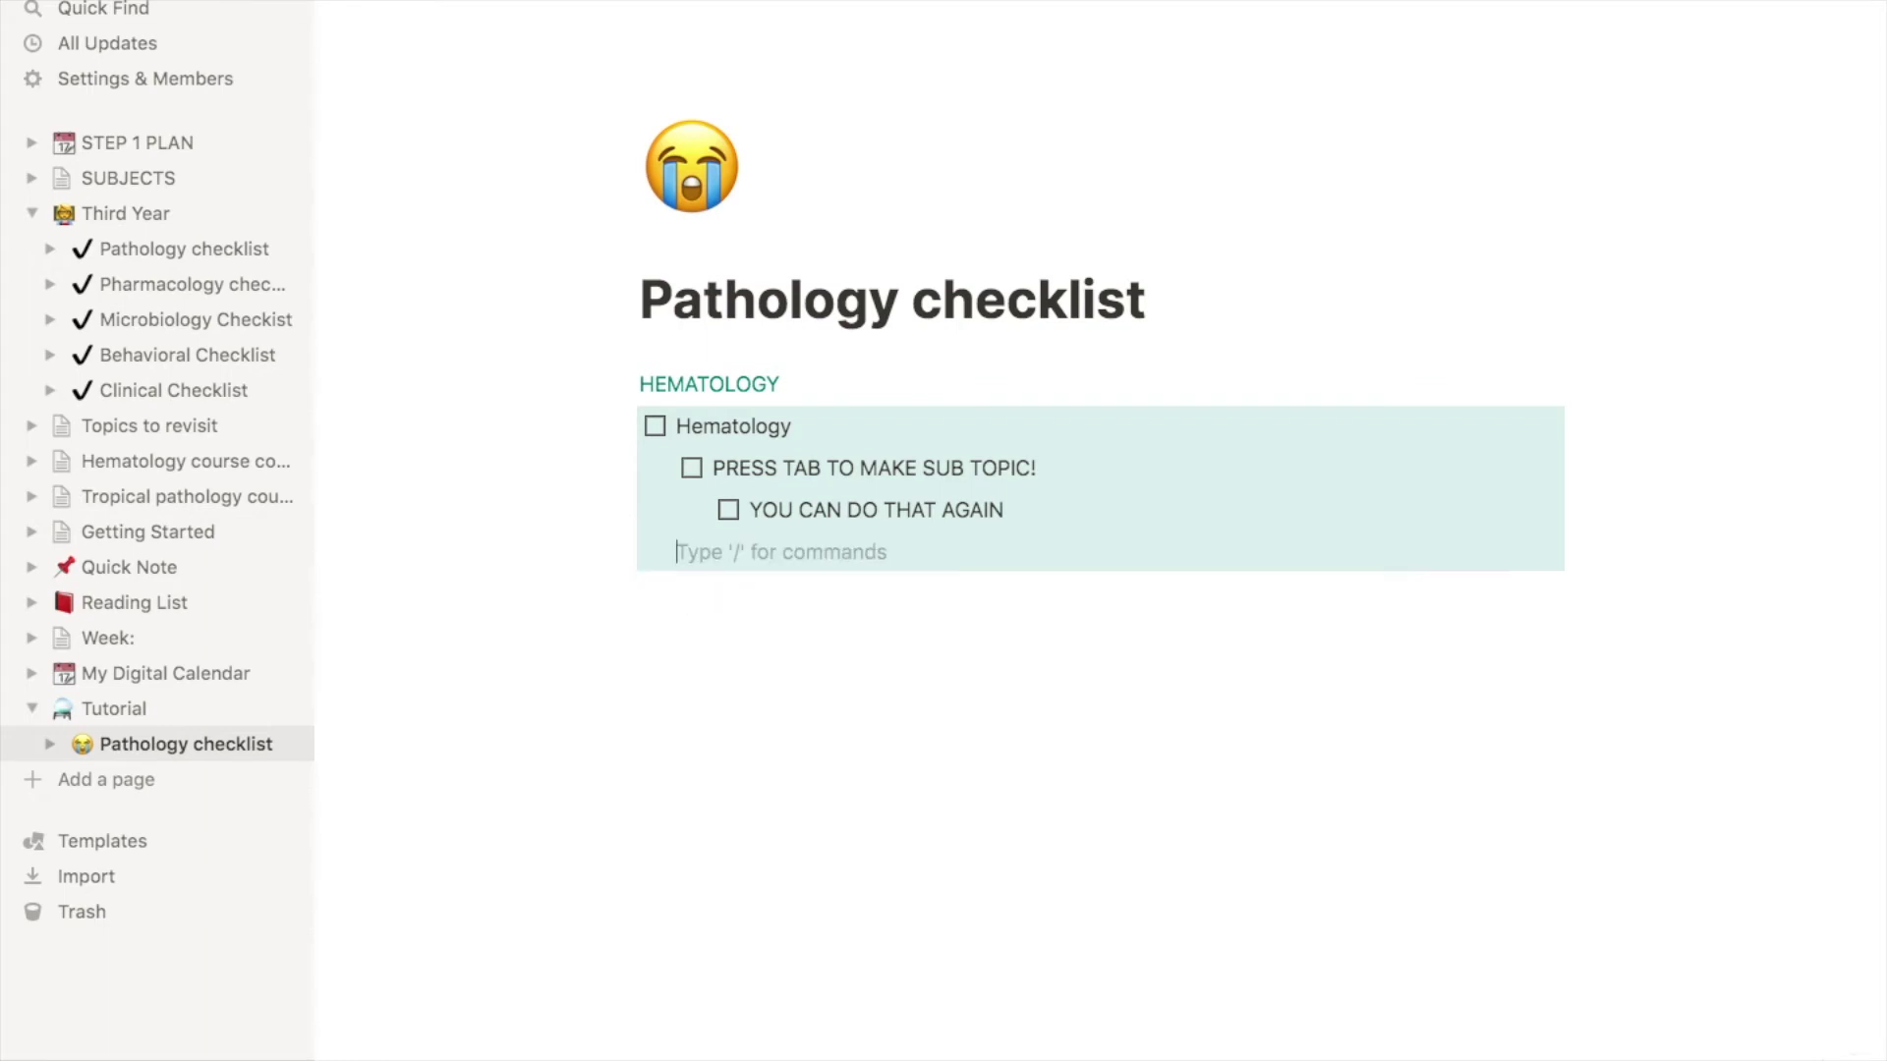
key("BackSpace")
Below the green block, add a 'NExt chapter' to-do with a nested 'stuff' item.
key("Return")
type("/")
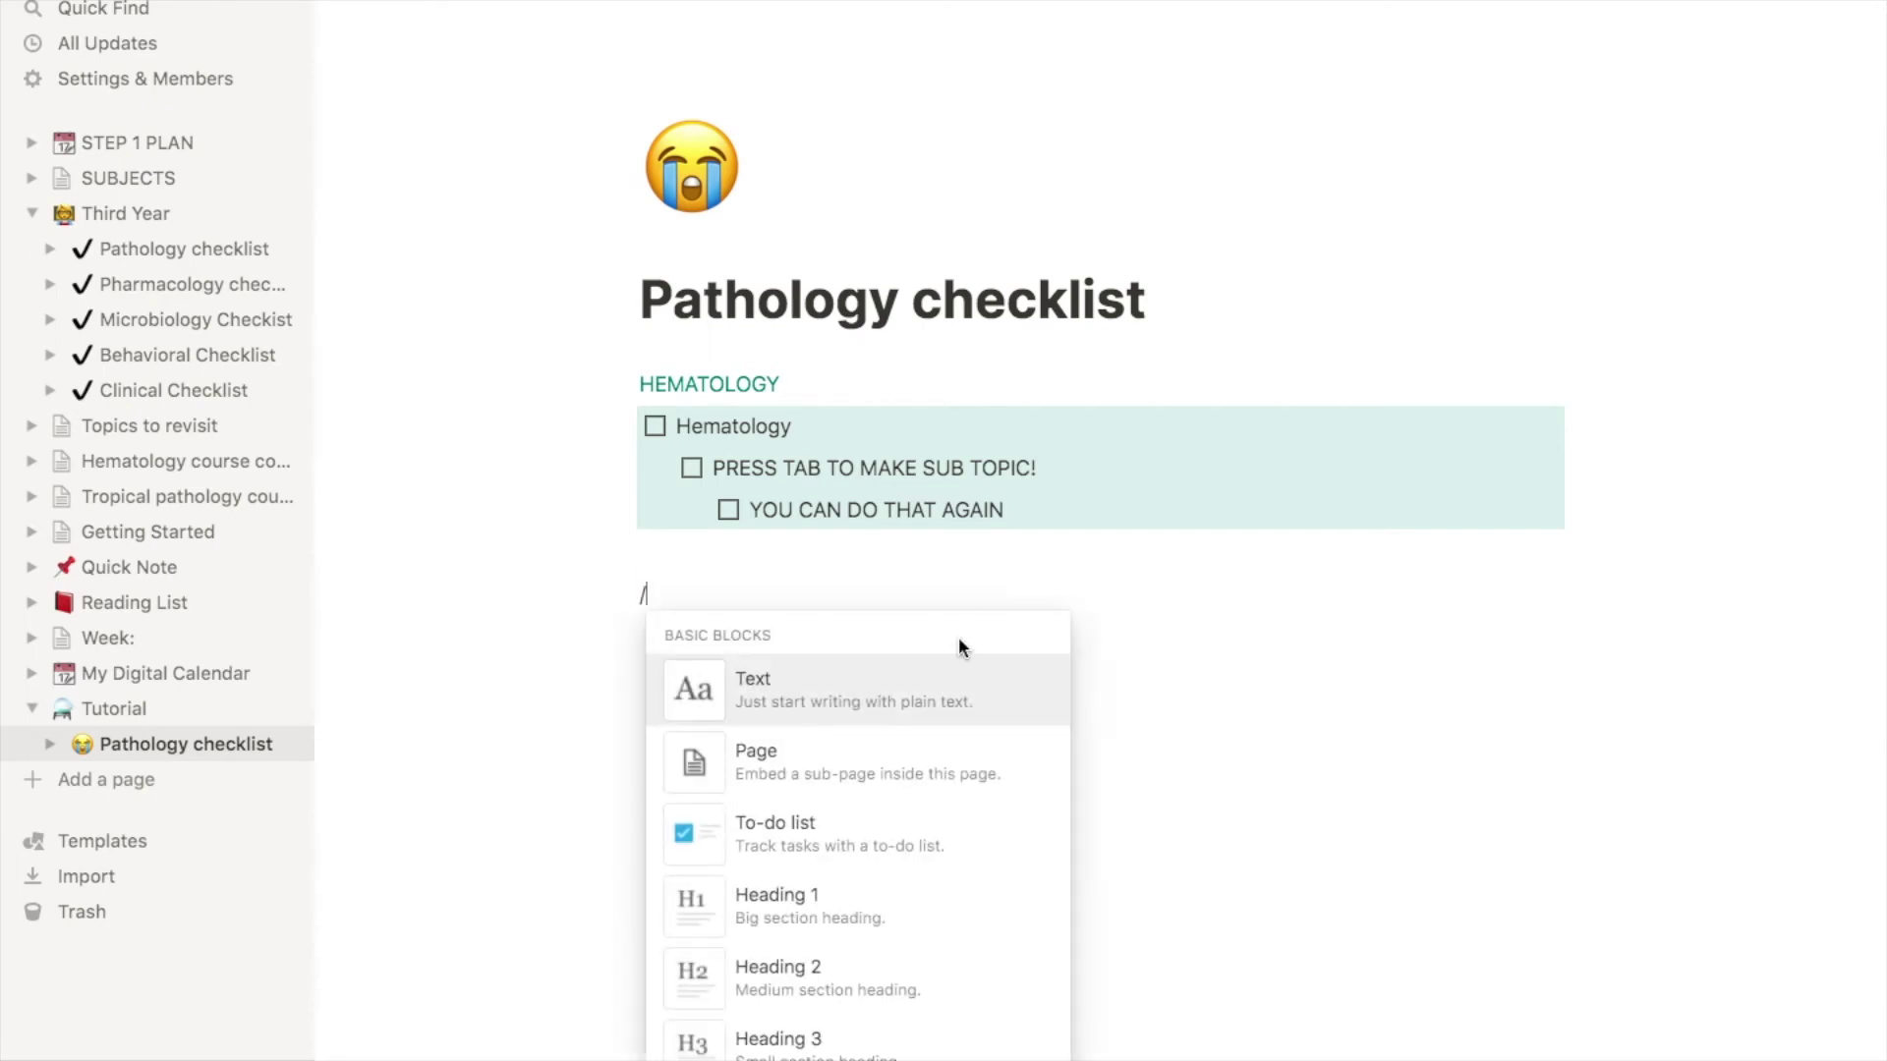
left_click(826, 946)
type("NExt")
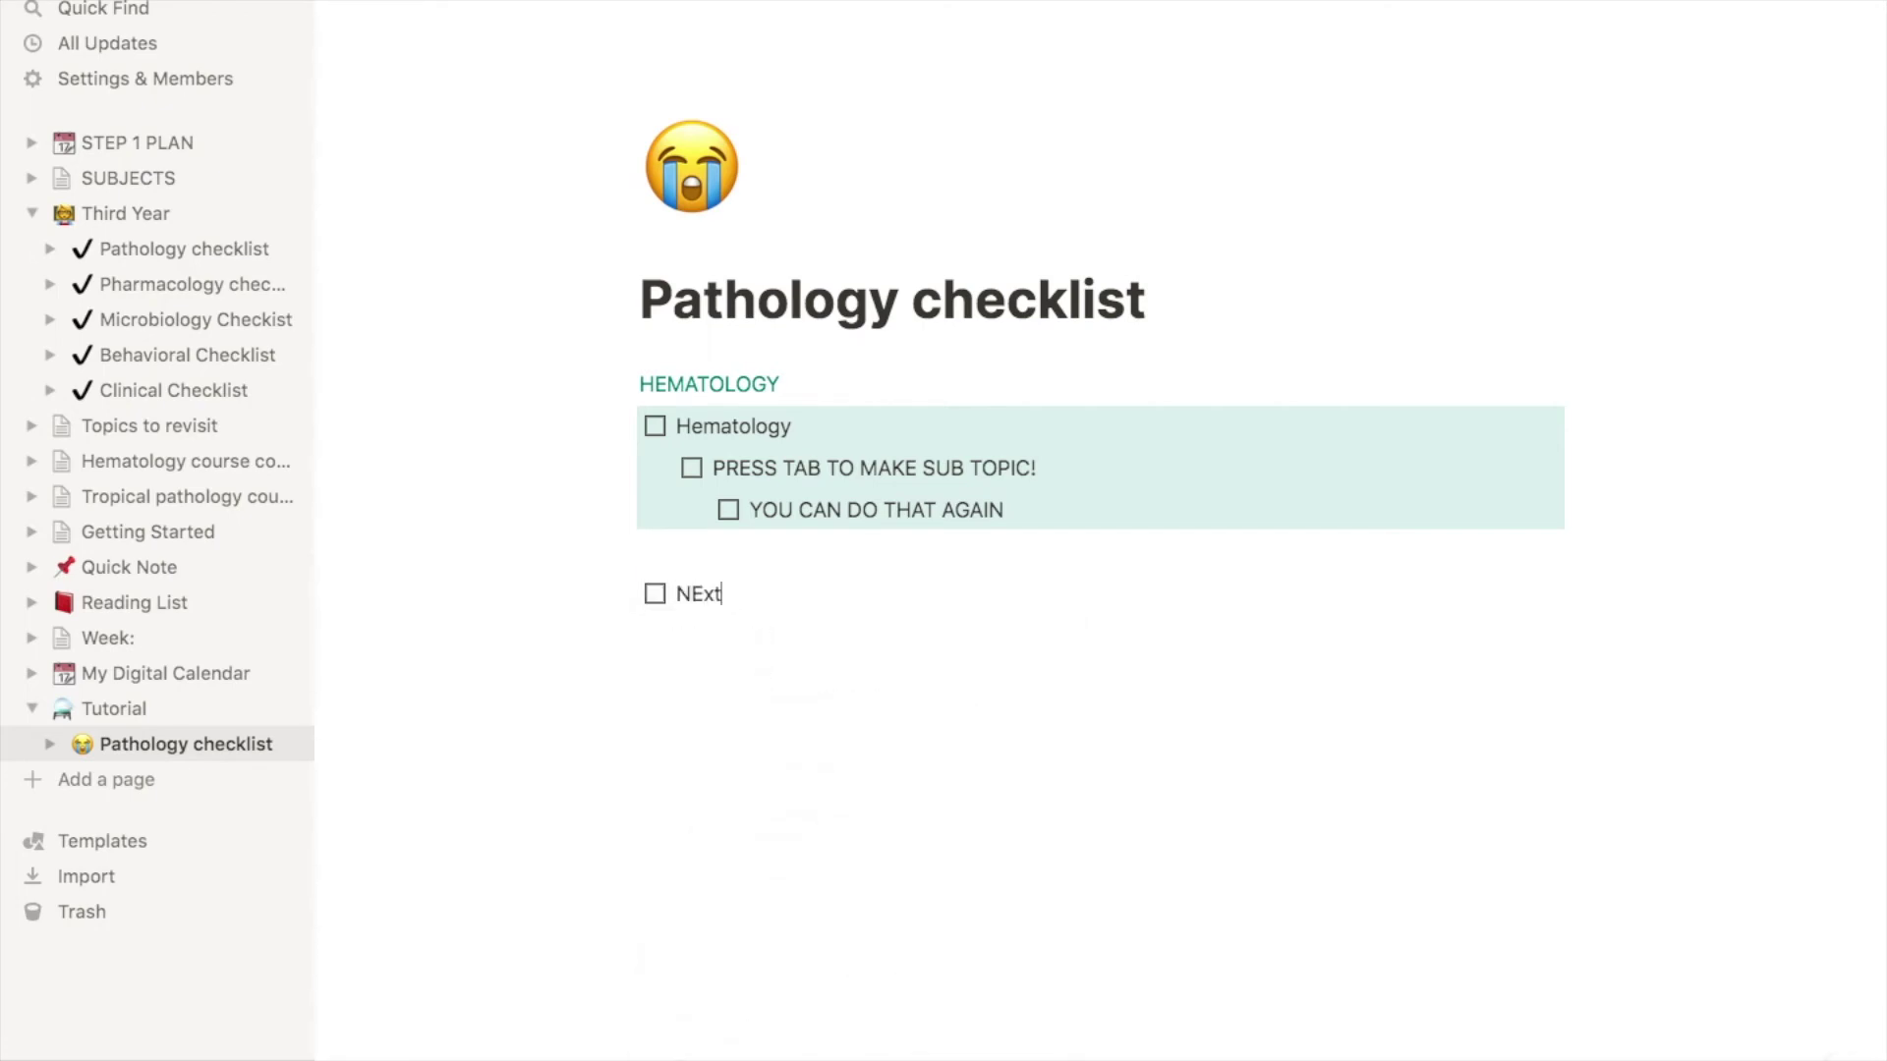
type(" chapter")
key("Return")
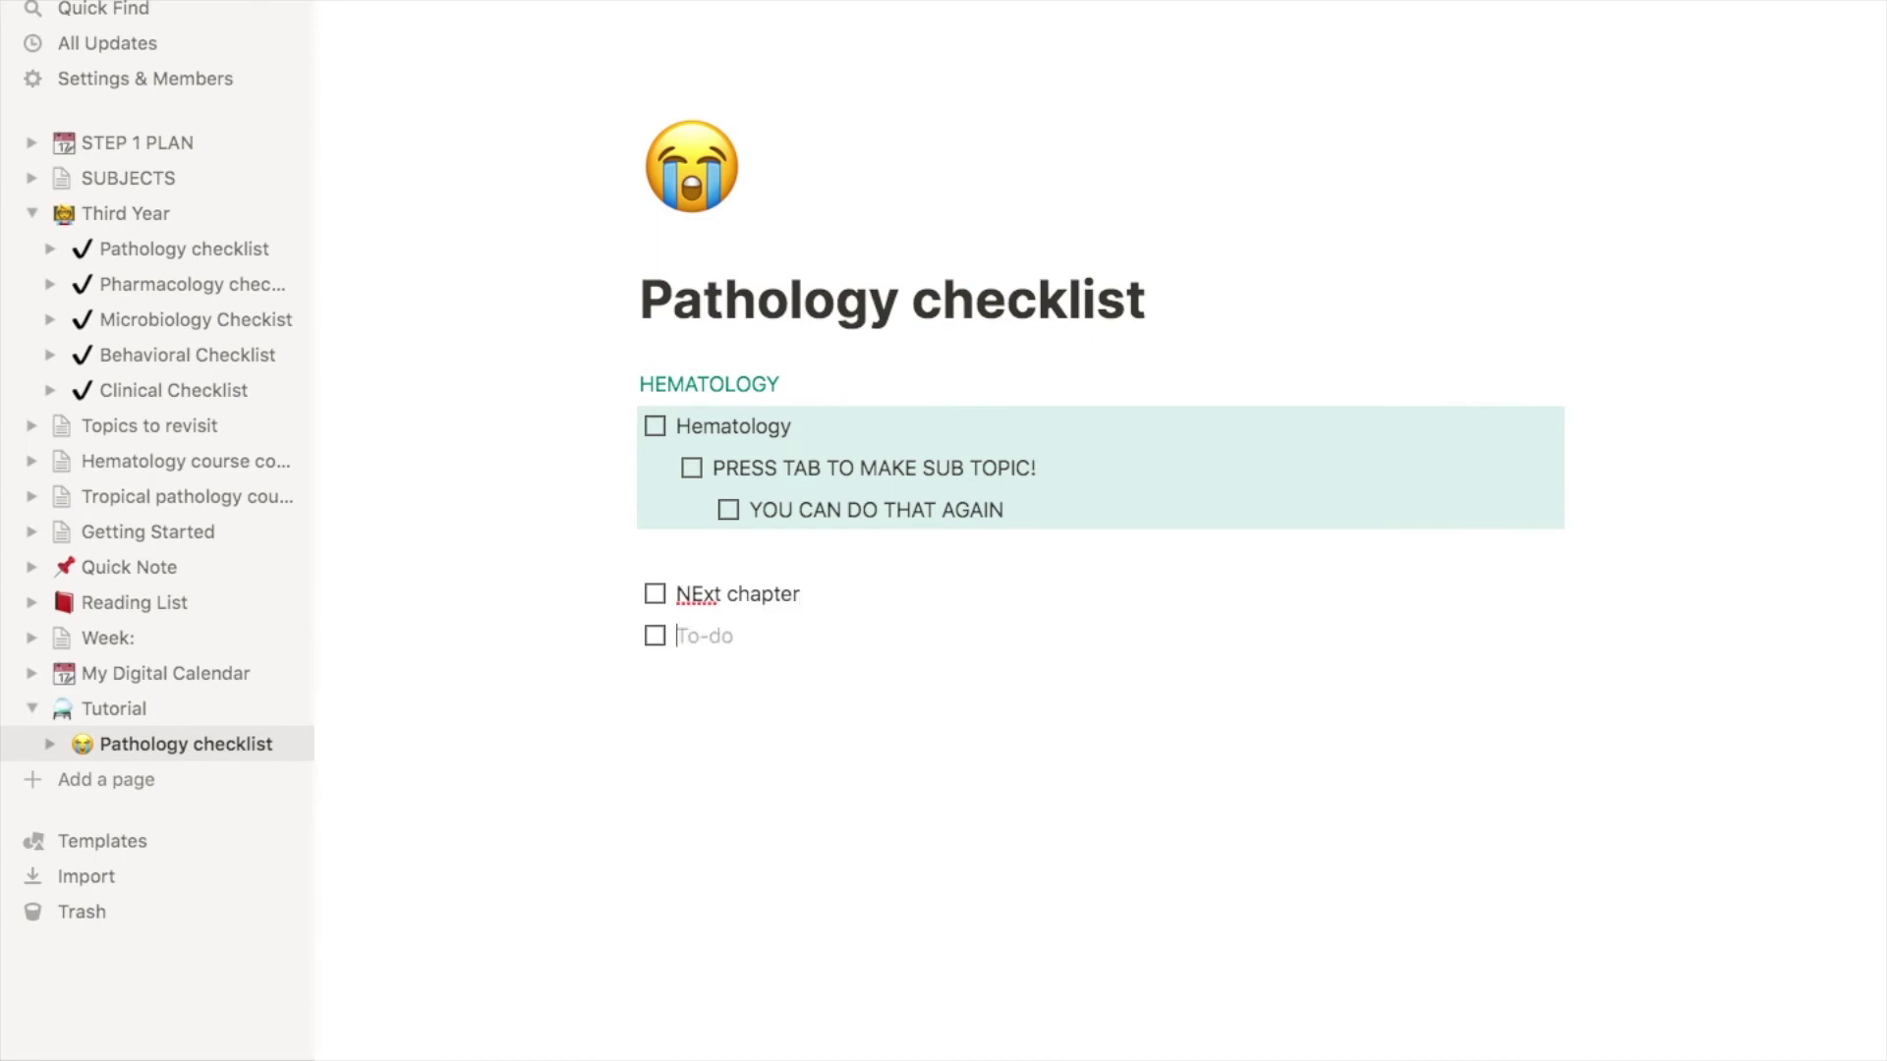
type("stuff")
key("Tab")
Give the NExt chapter group an orange background with an orange 'CHAPTER TITLE' label above.
left_click(622, 594)
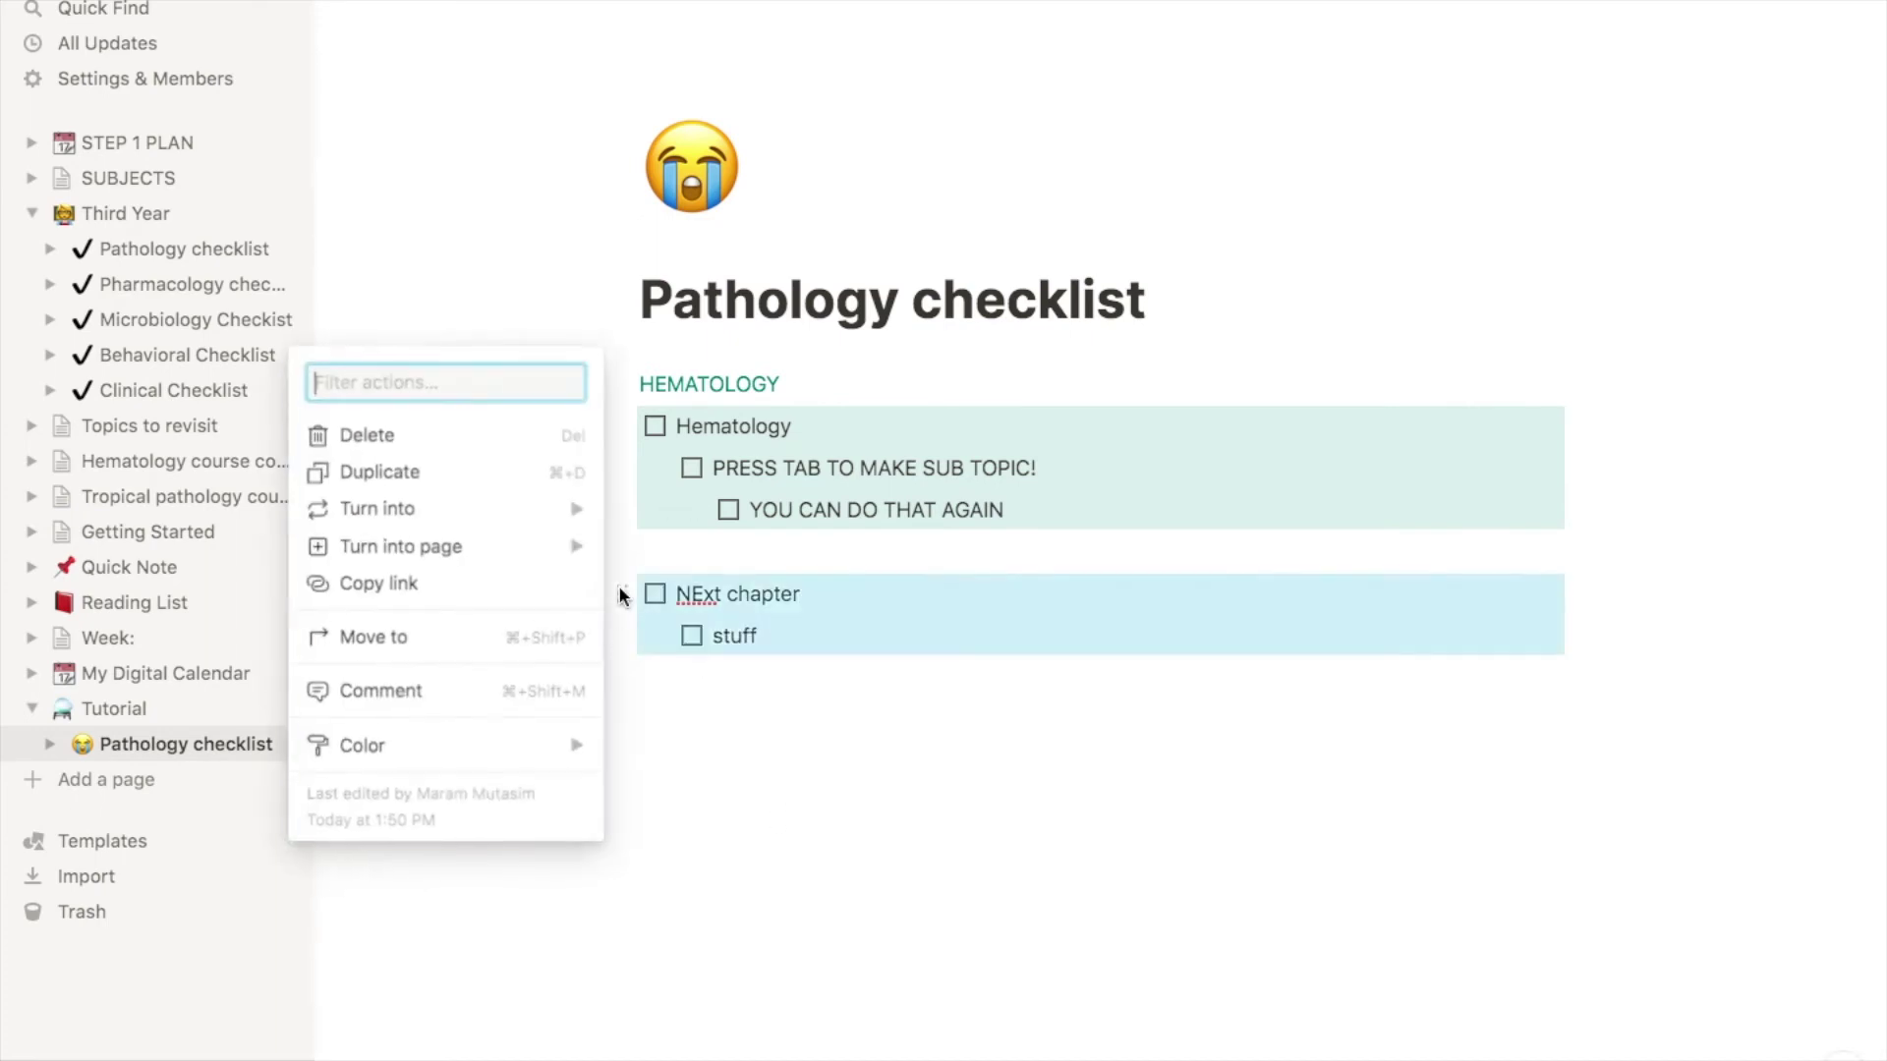
scroll(735, 785, "down", 2)
mouse_move(362, 745)
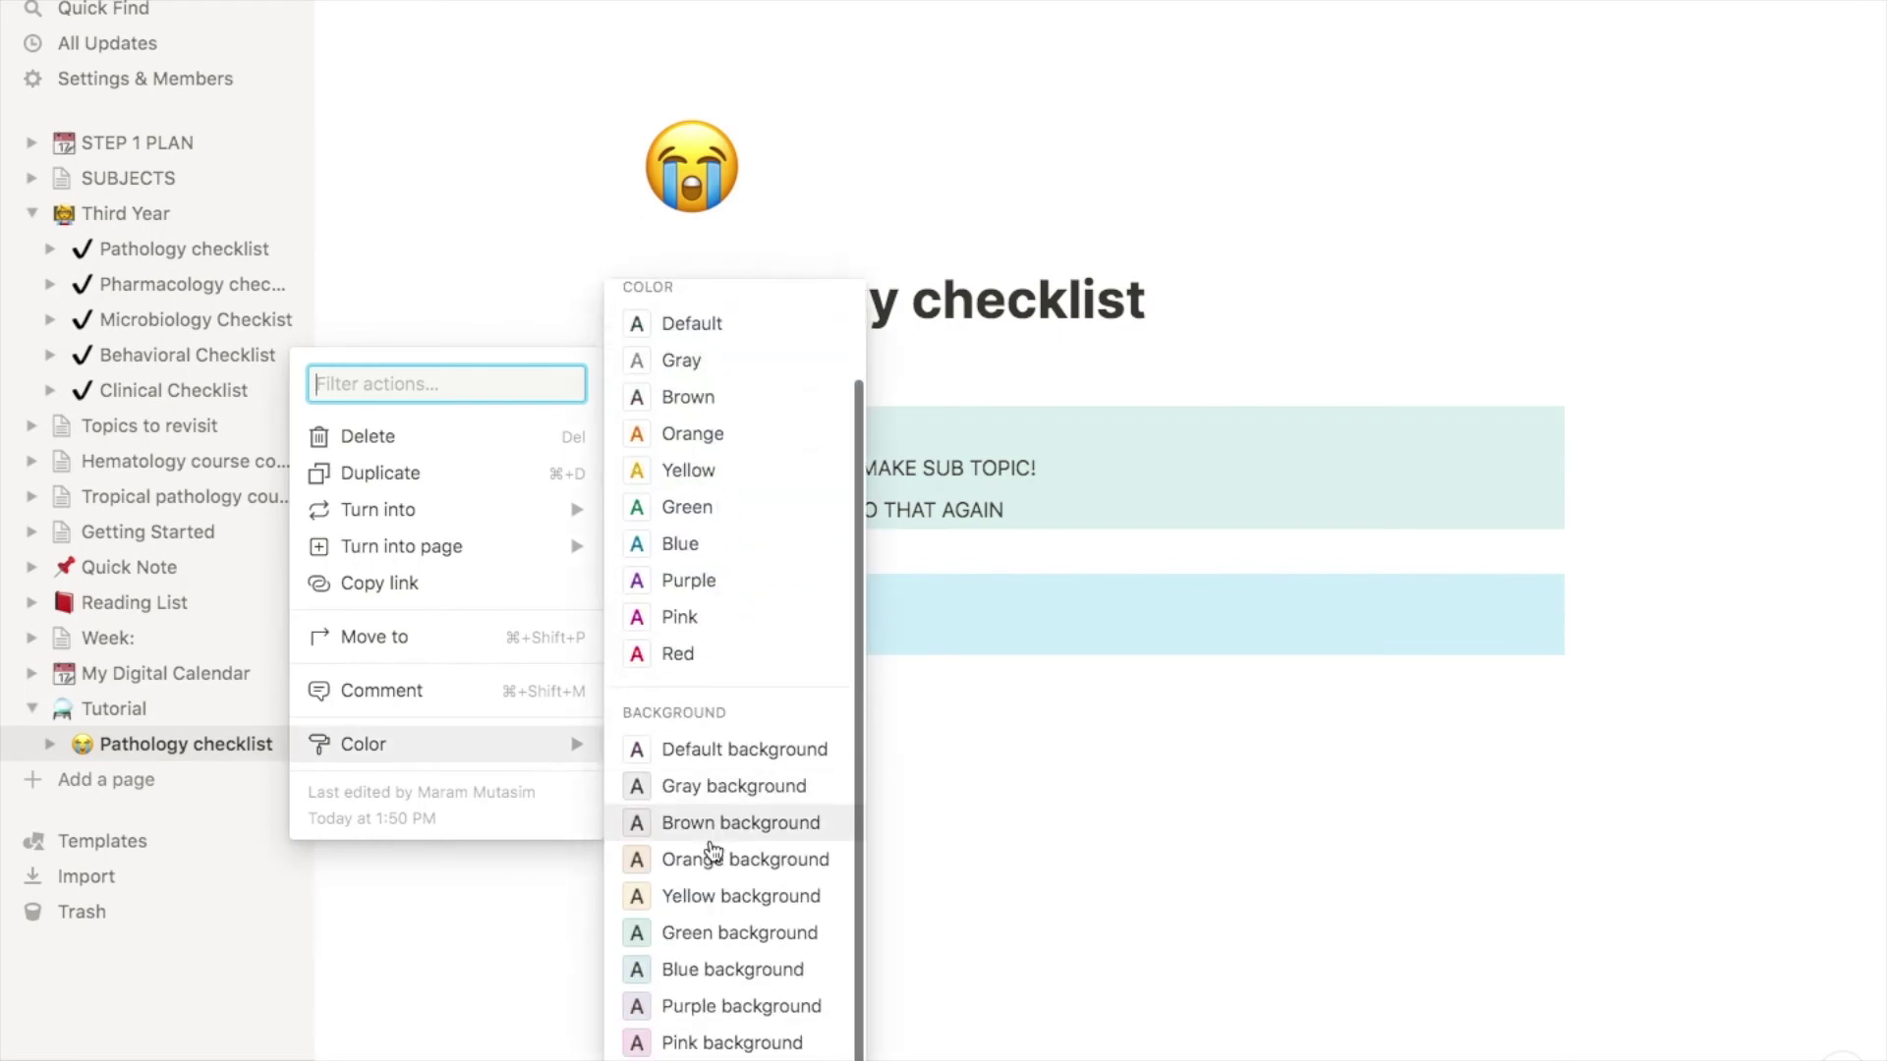
left_click(713, 851)
left_click(656, 556)
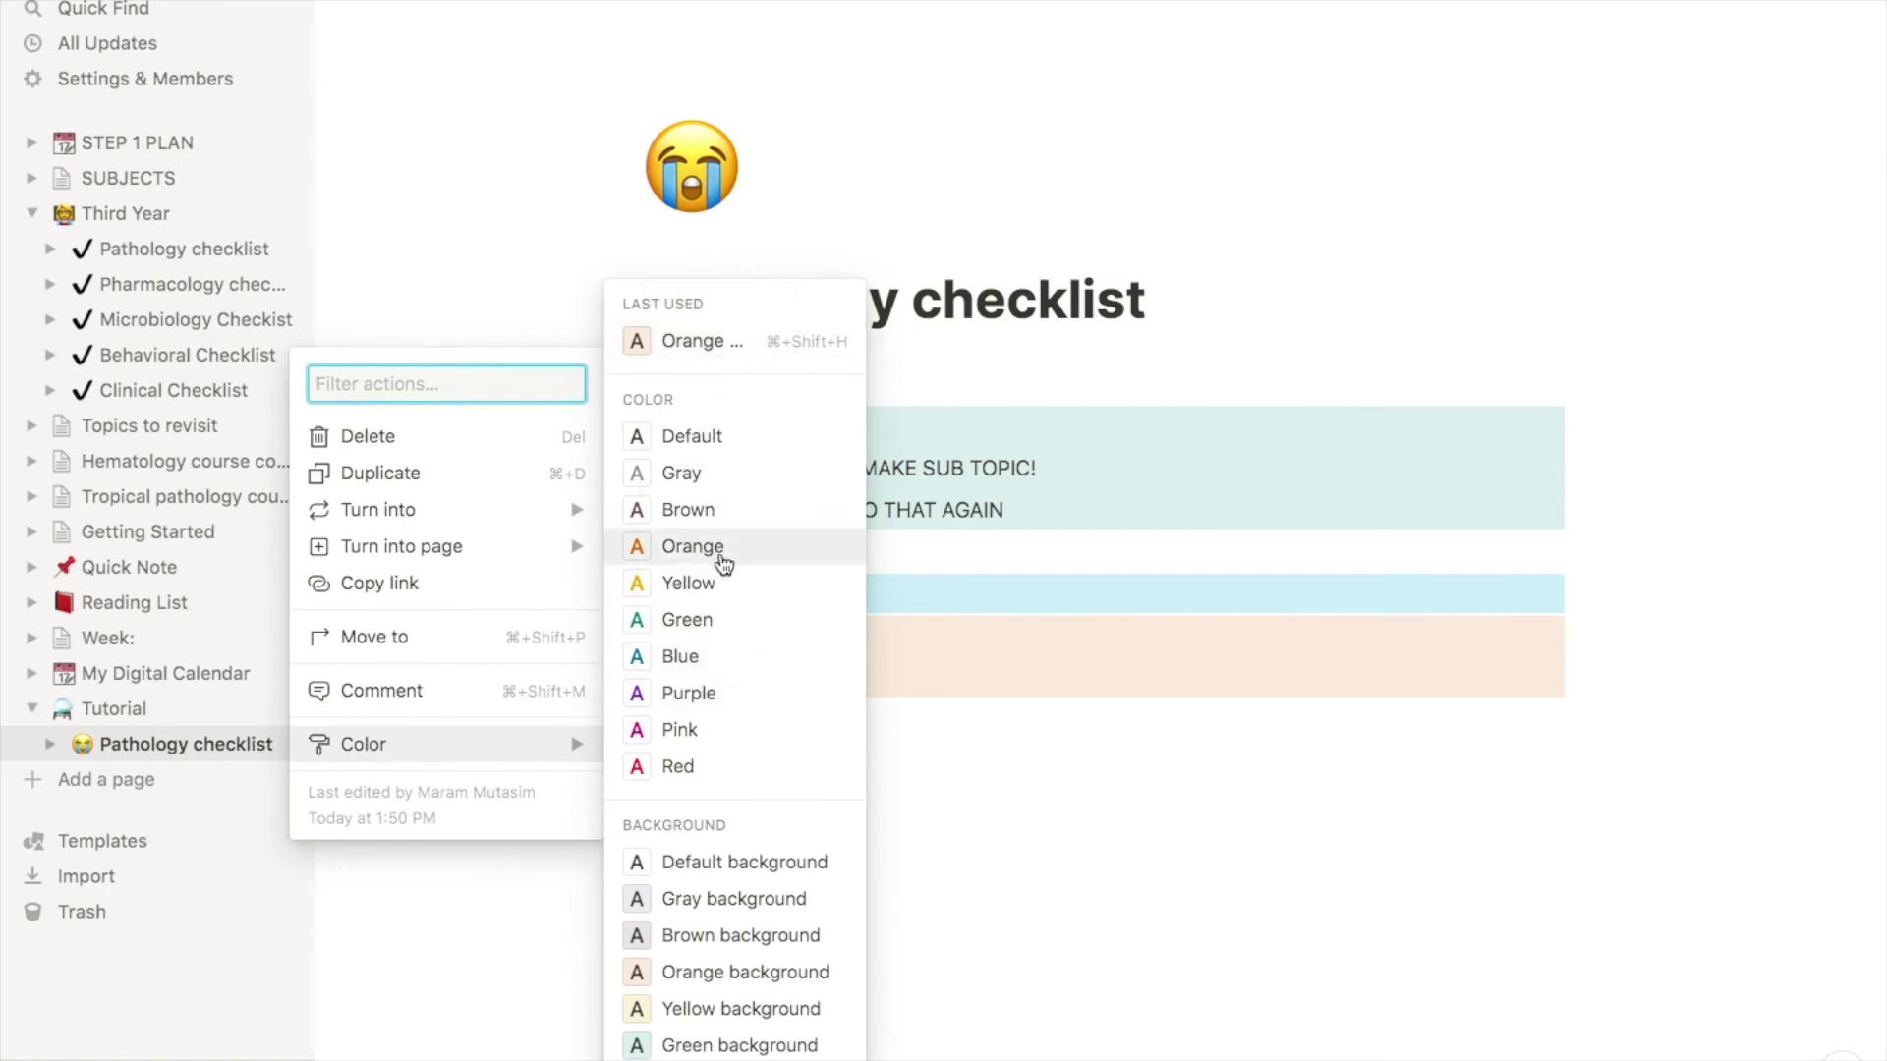
left_click(720, 546)
left_click(709, 723)
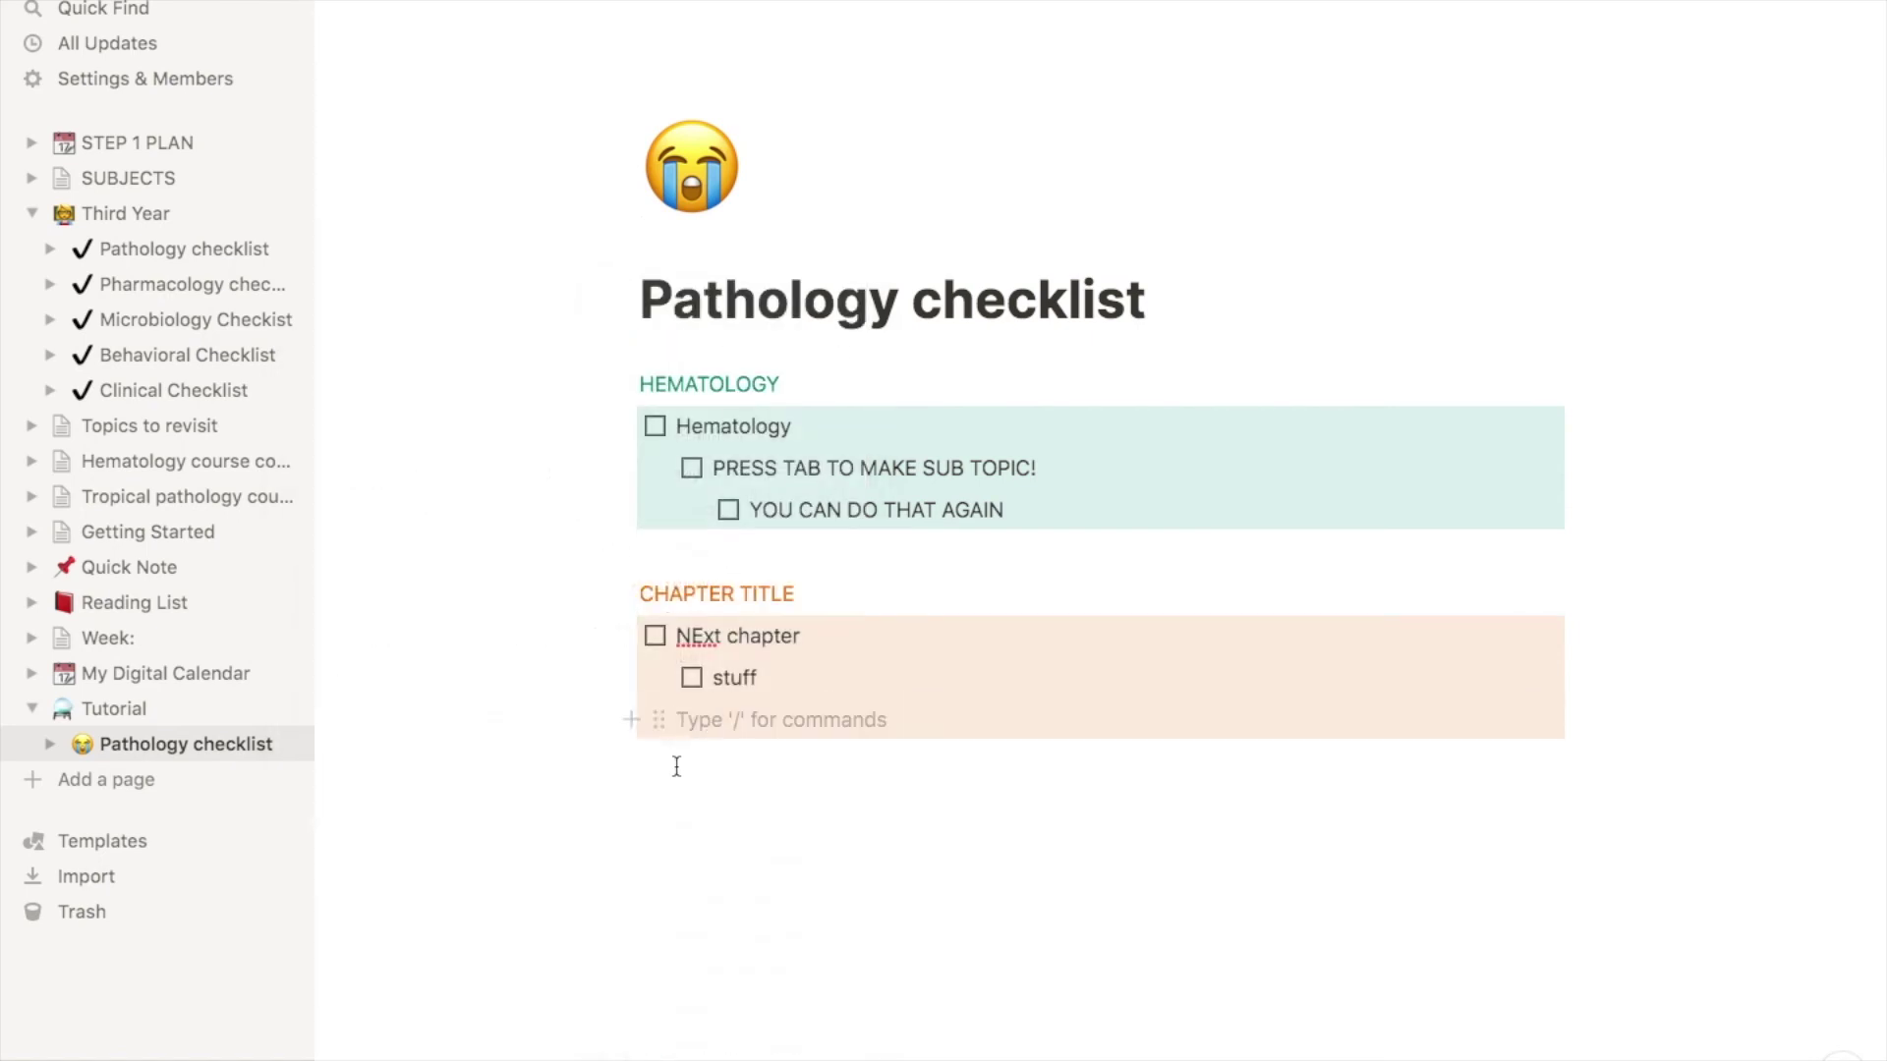
key("Return")
key("Return")
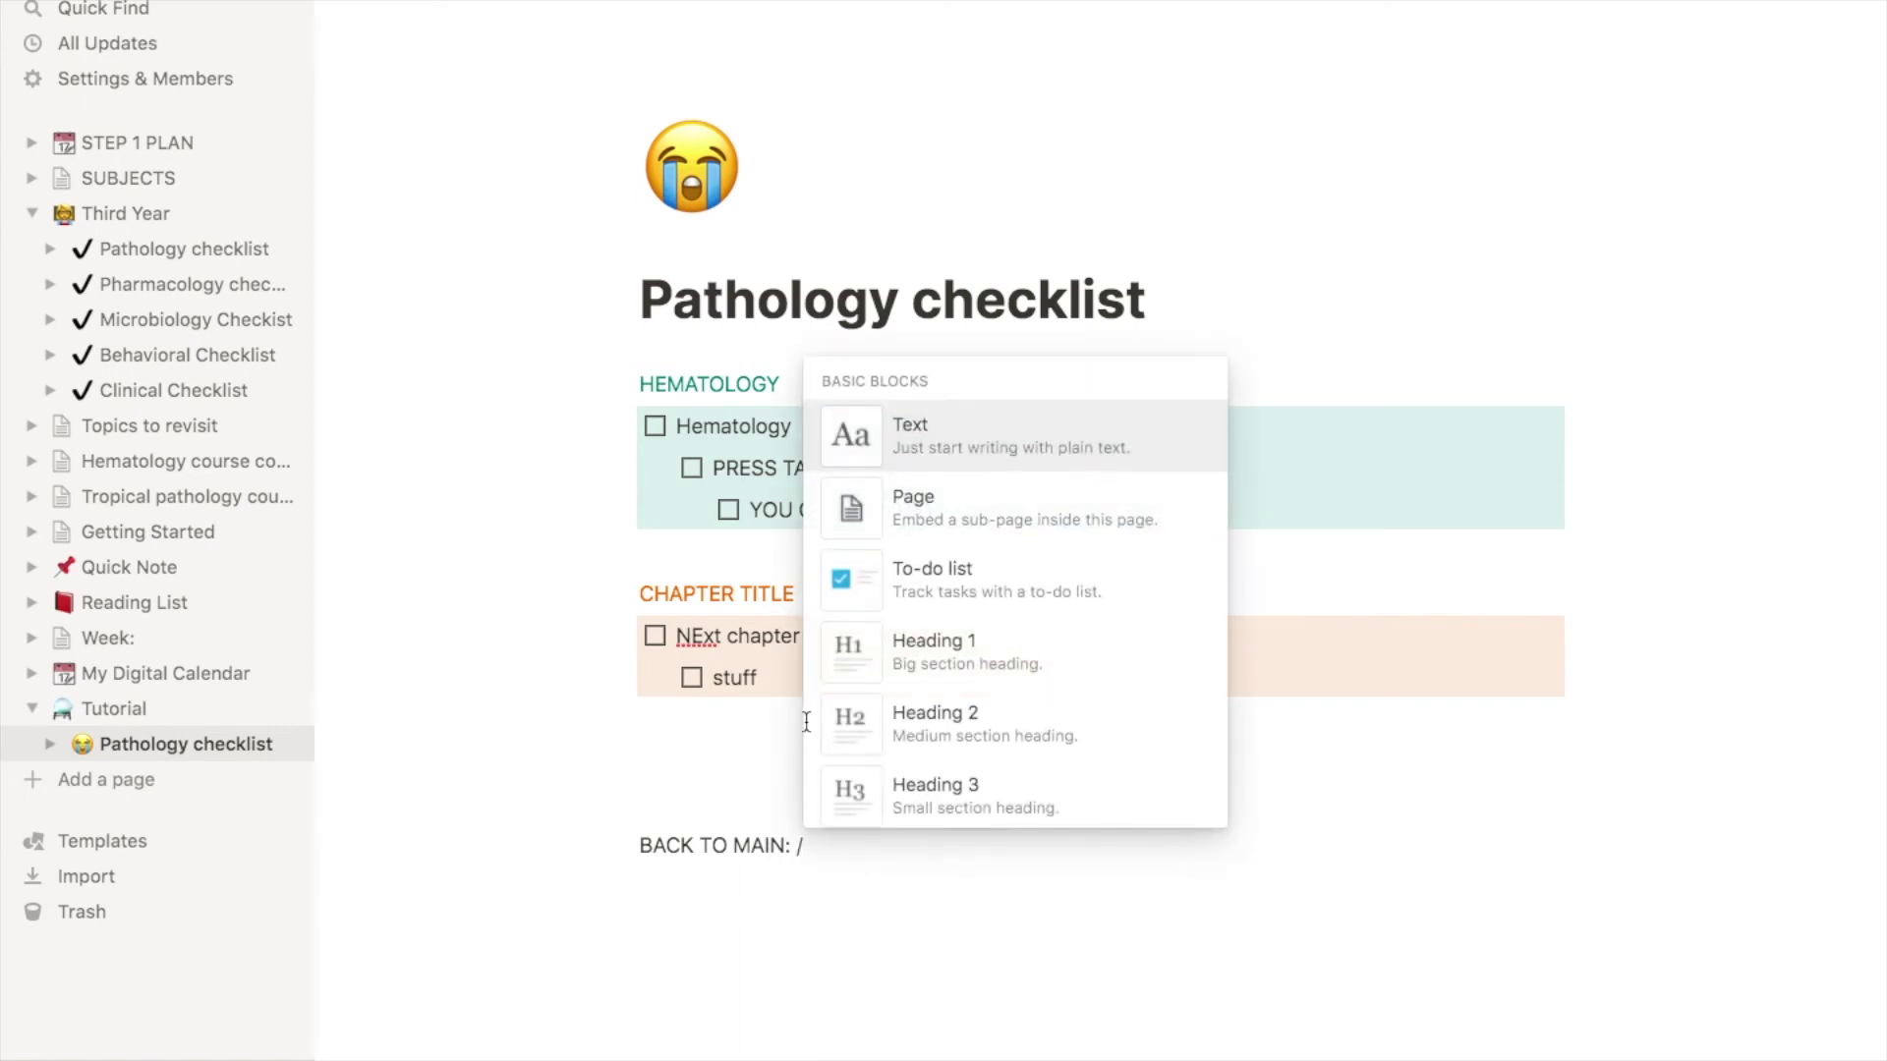
Insert an inline mention of the Tutorial page after 'BACK TO MAIN:'.
scroll(972, 678, "down", 2)
scroll(968, 682, "down", 2)
scroll(1022, 494, "up", 2)
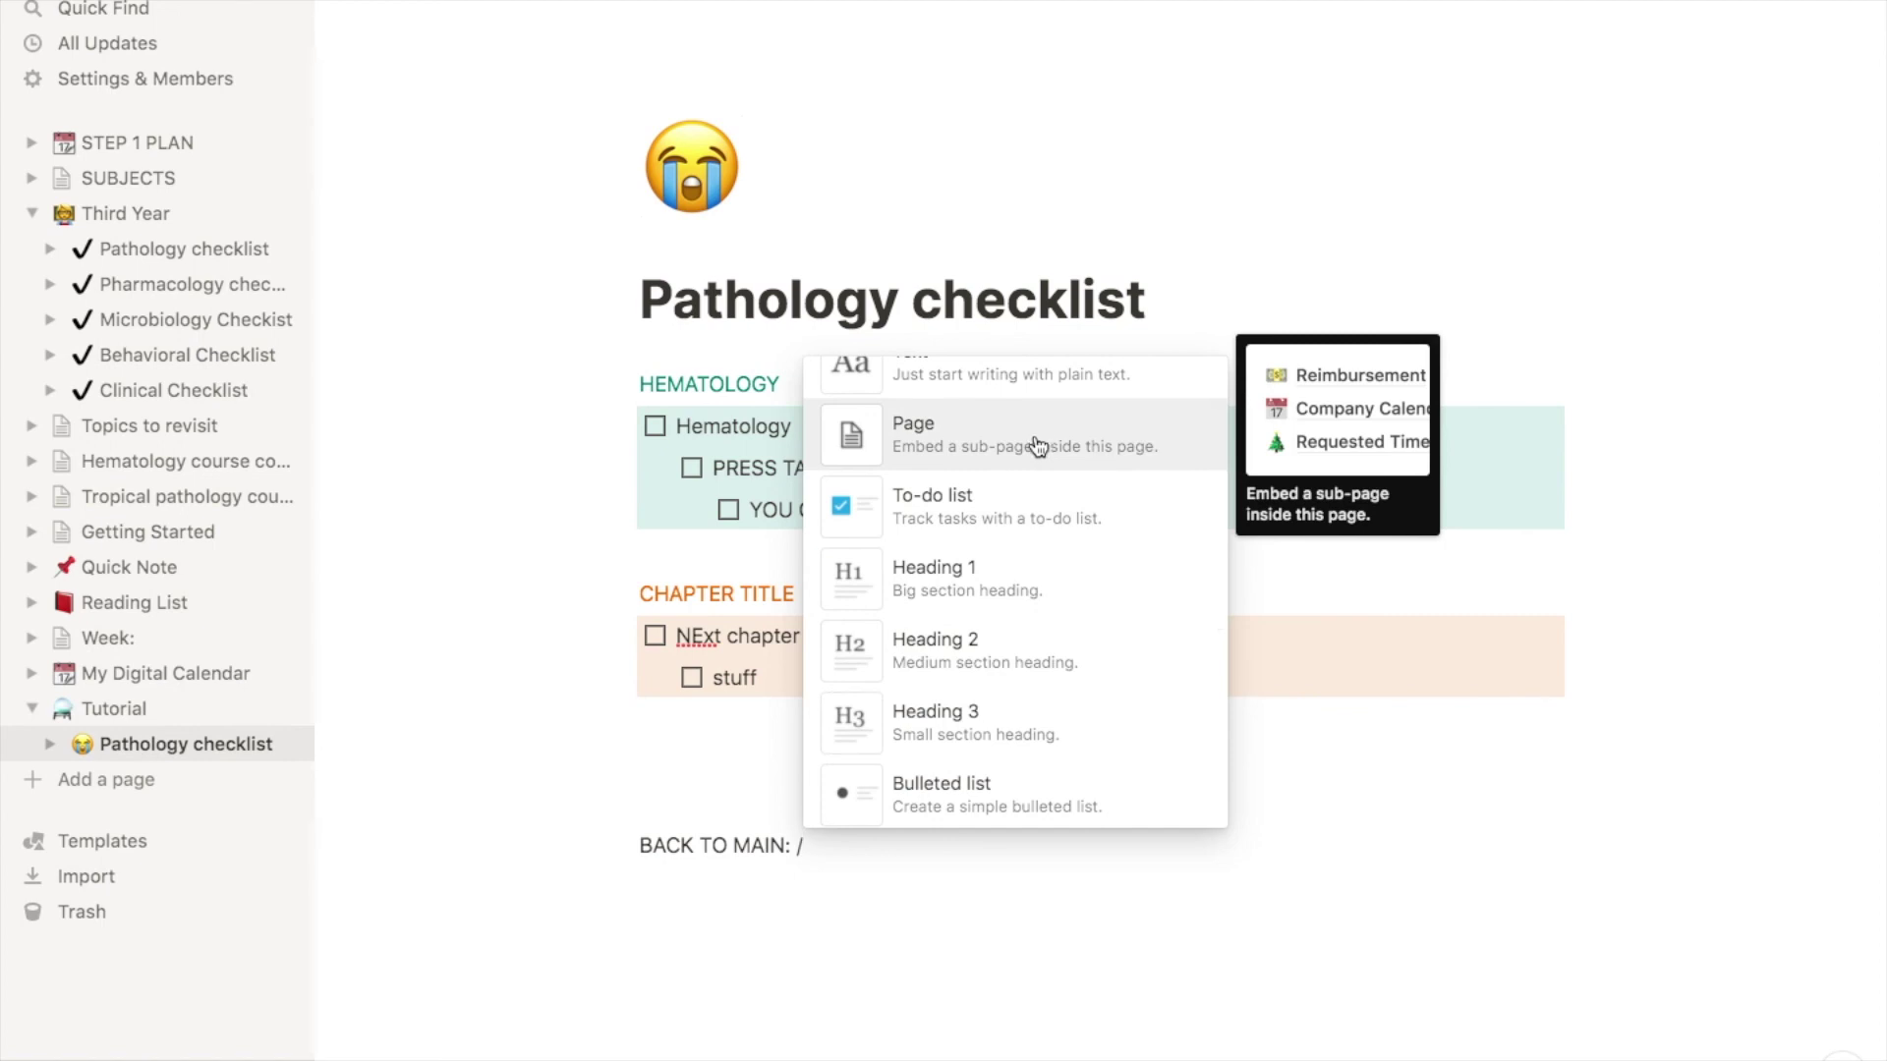
scroll(1021, 609, "down", 2)
scroll(1002, 751, "down", 5)
scroll(1003, 752, "down", 1)
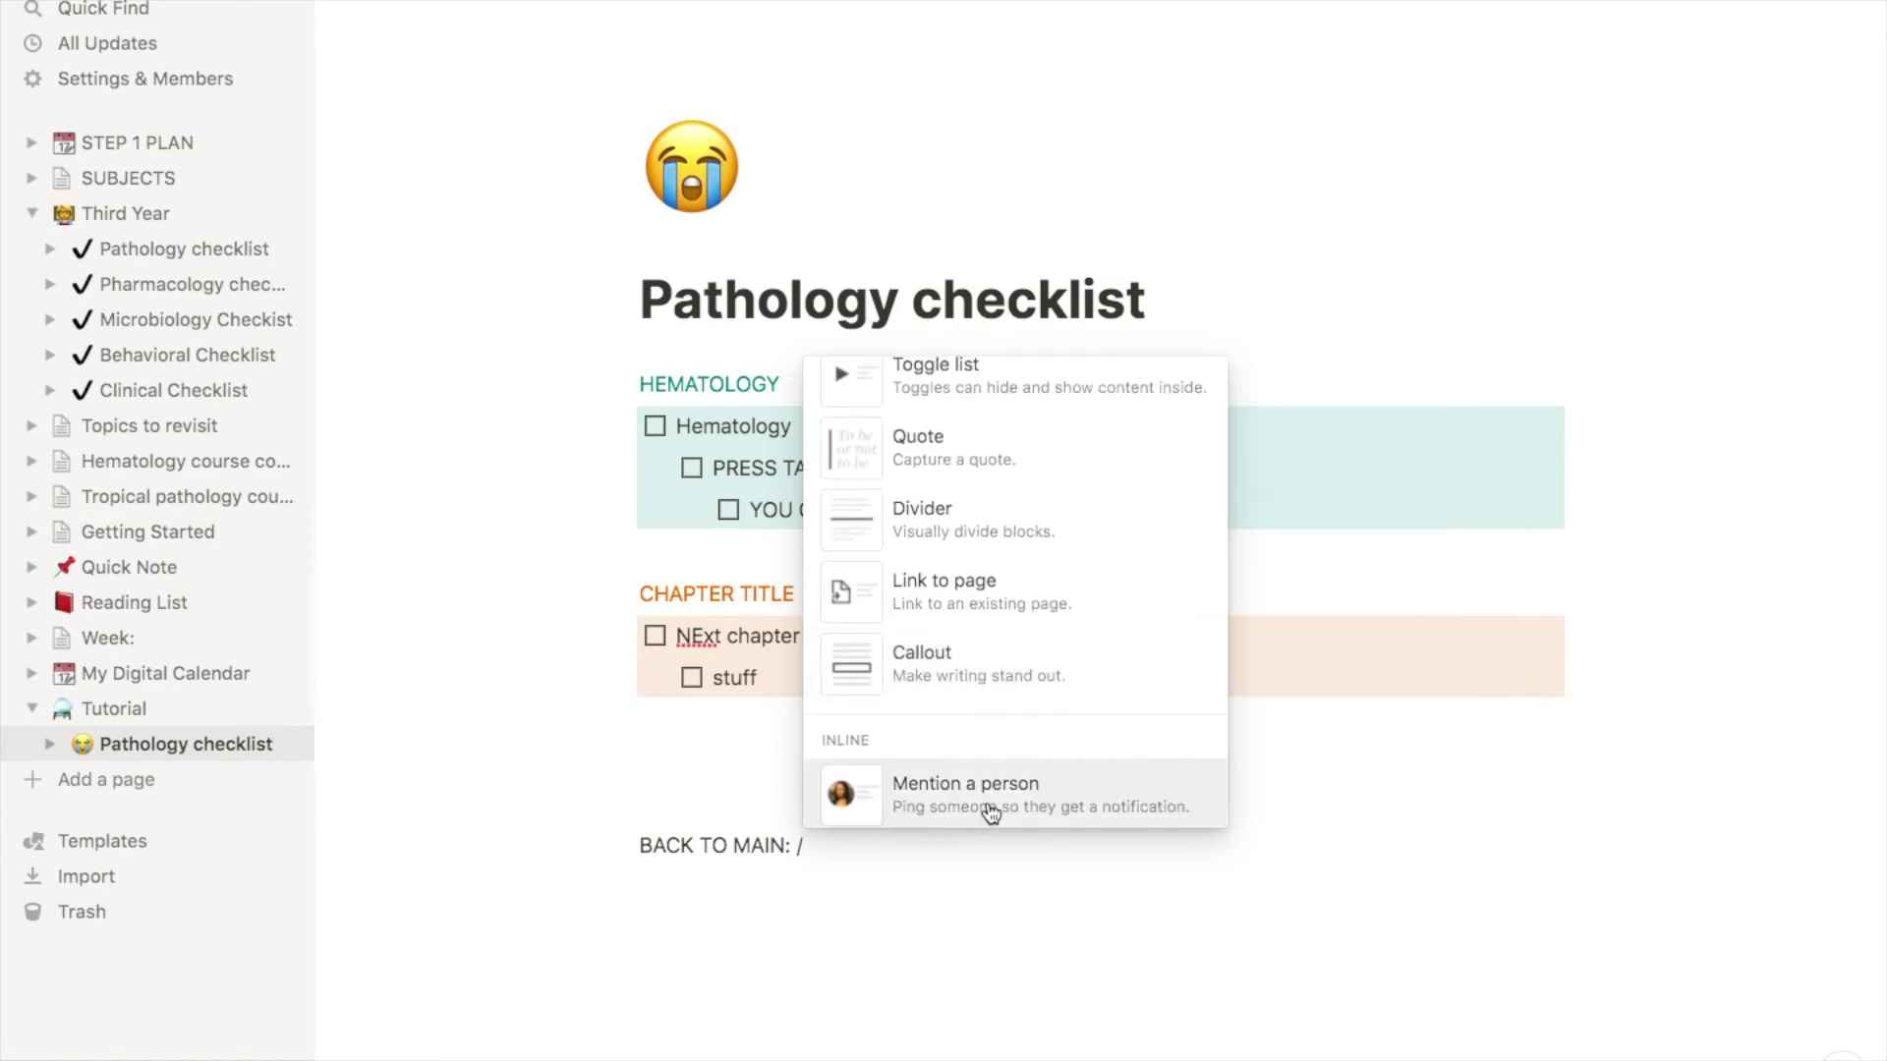
scroll(991, 813, "down", 3)
scroll(991, 809, "down", 1)
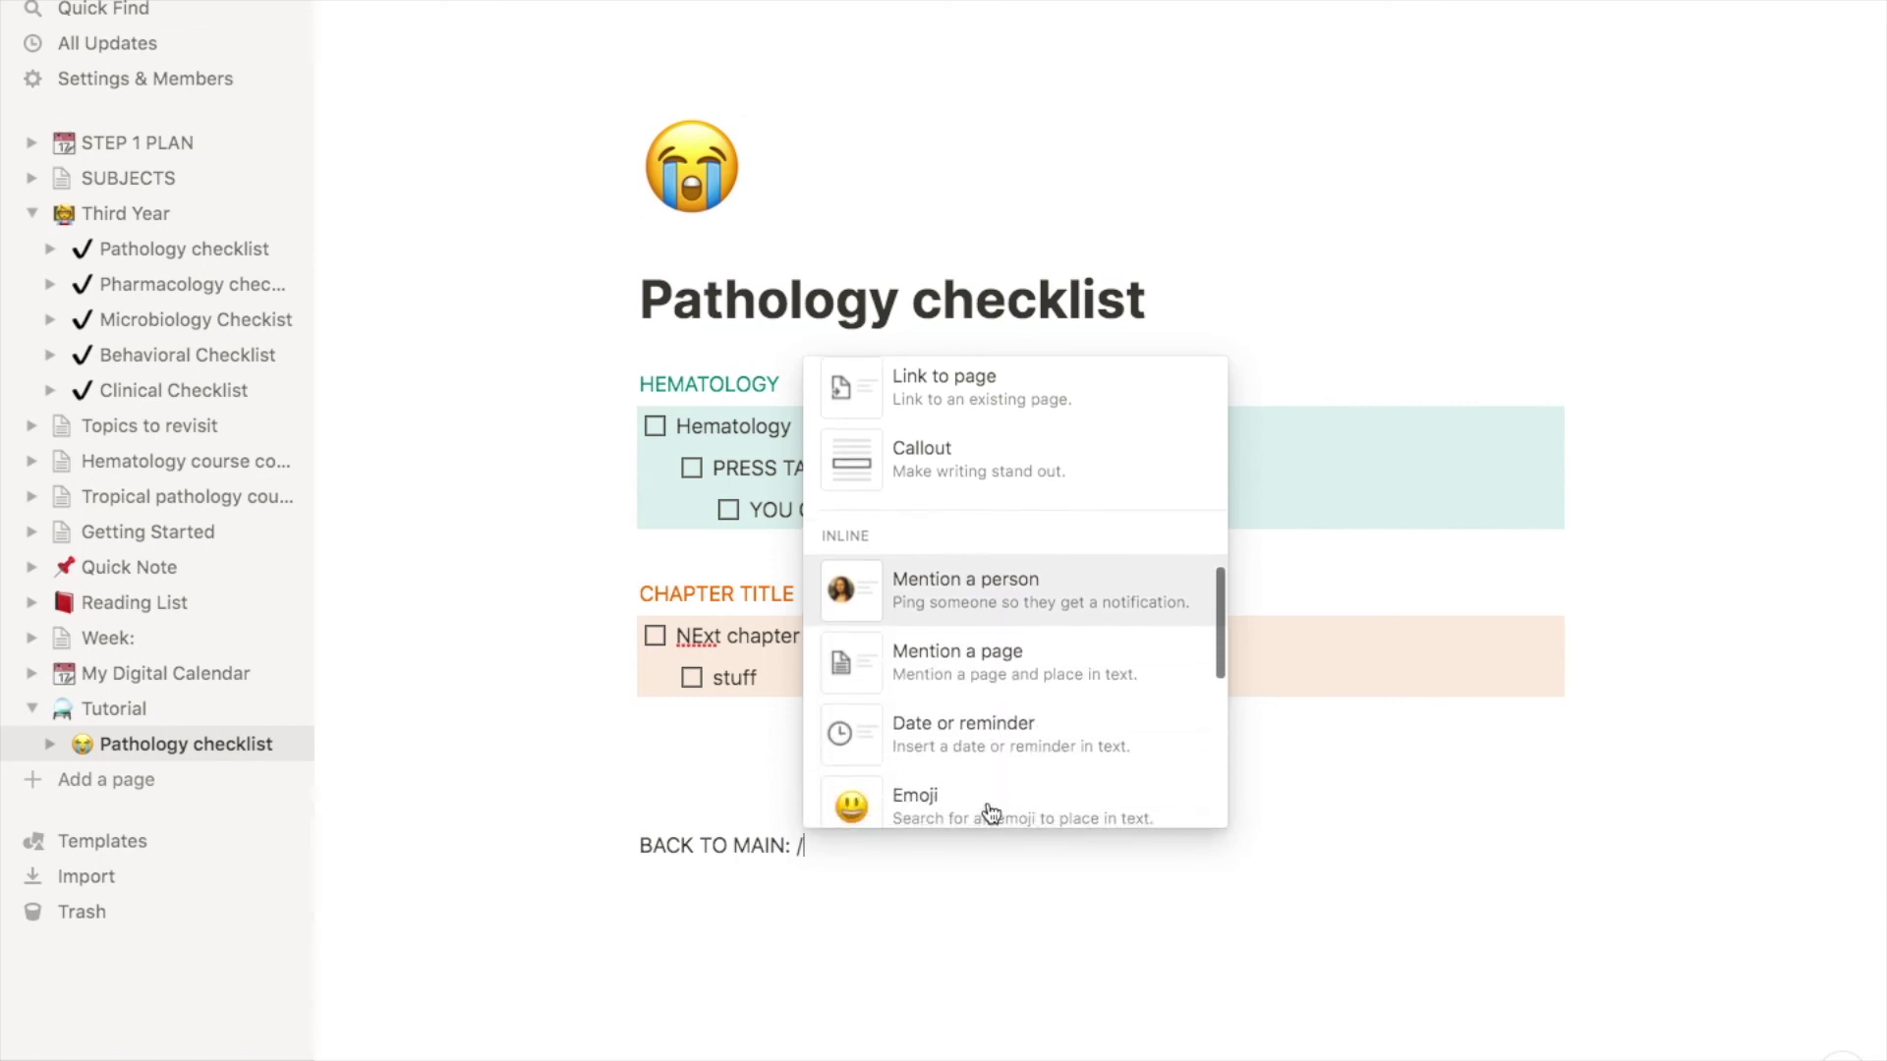
left_click(1017, 698)
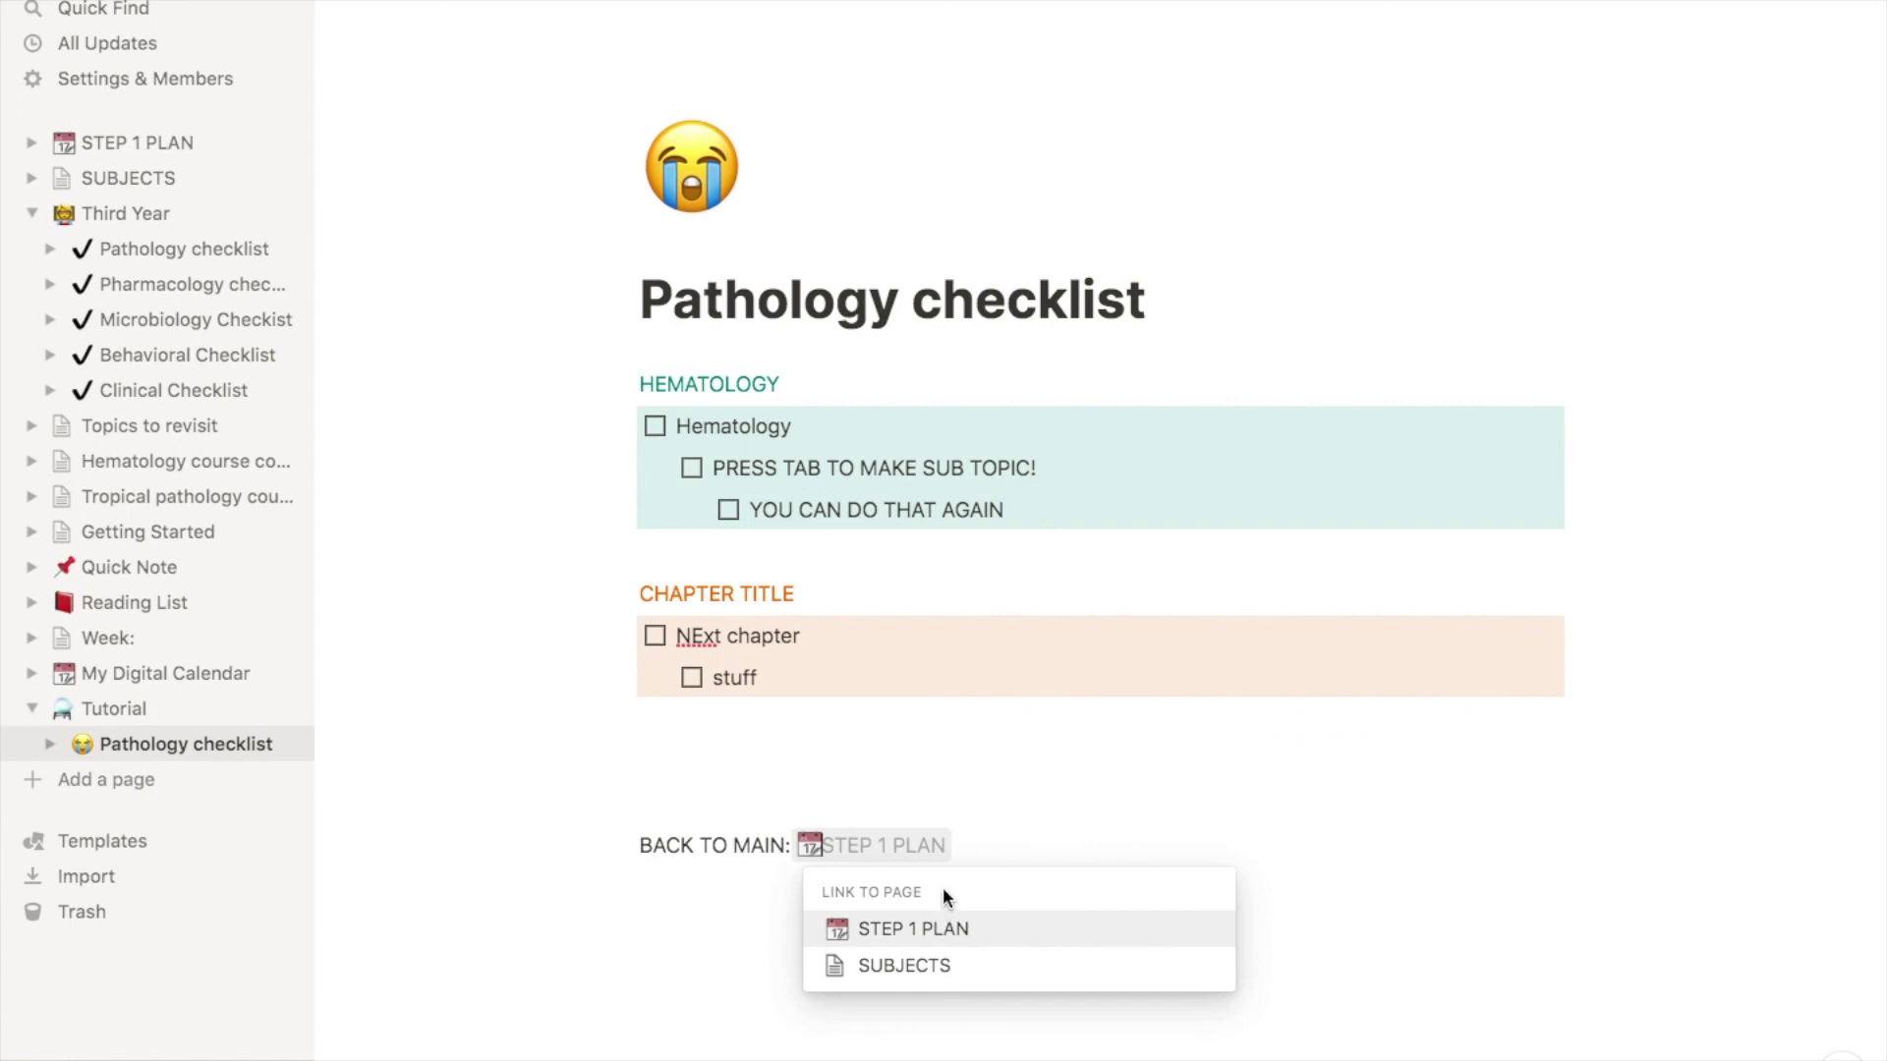
type("t")
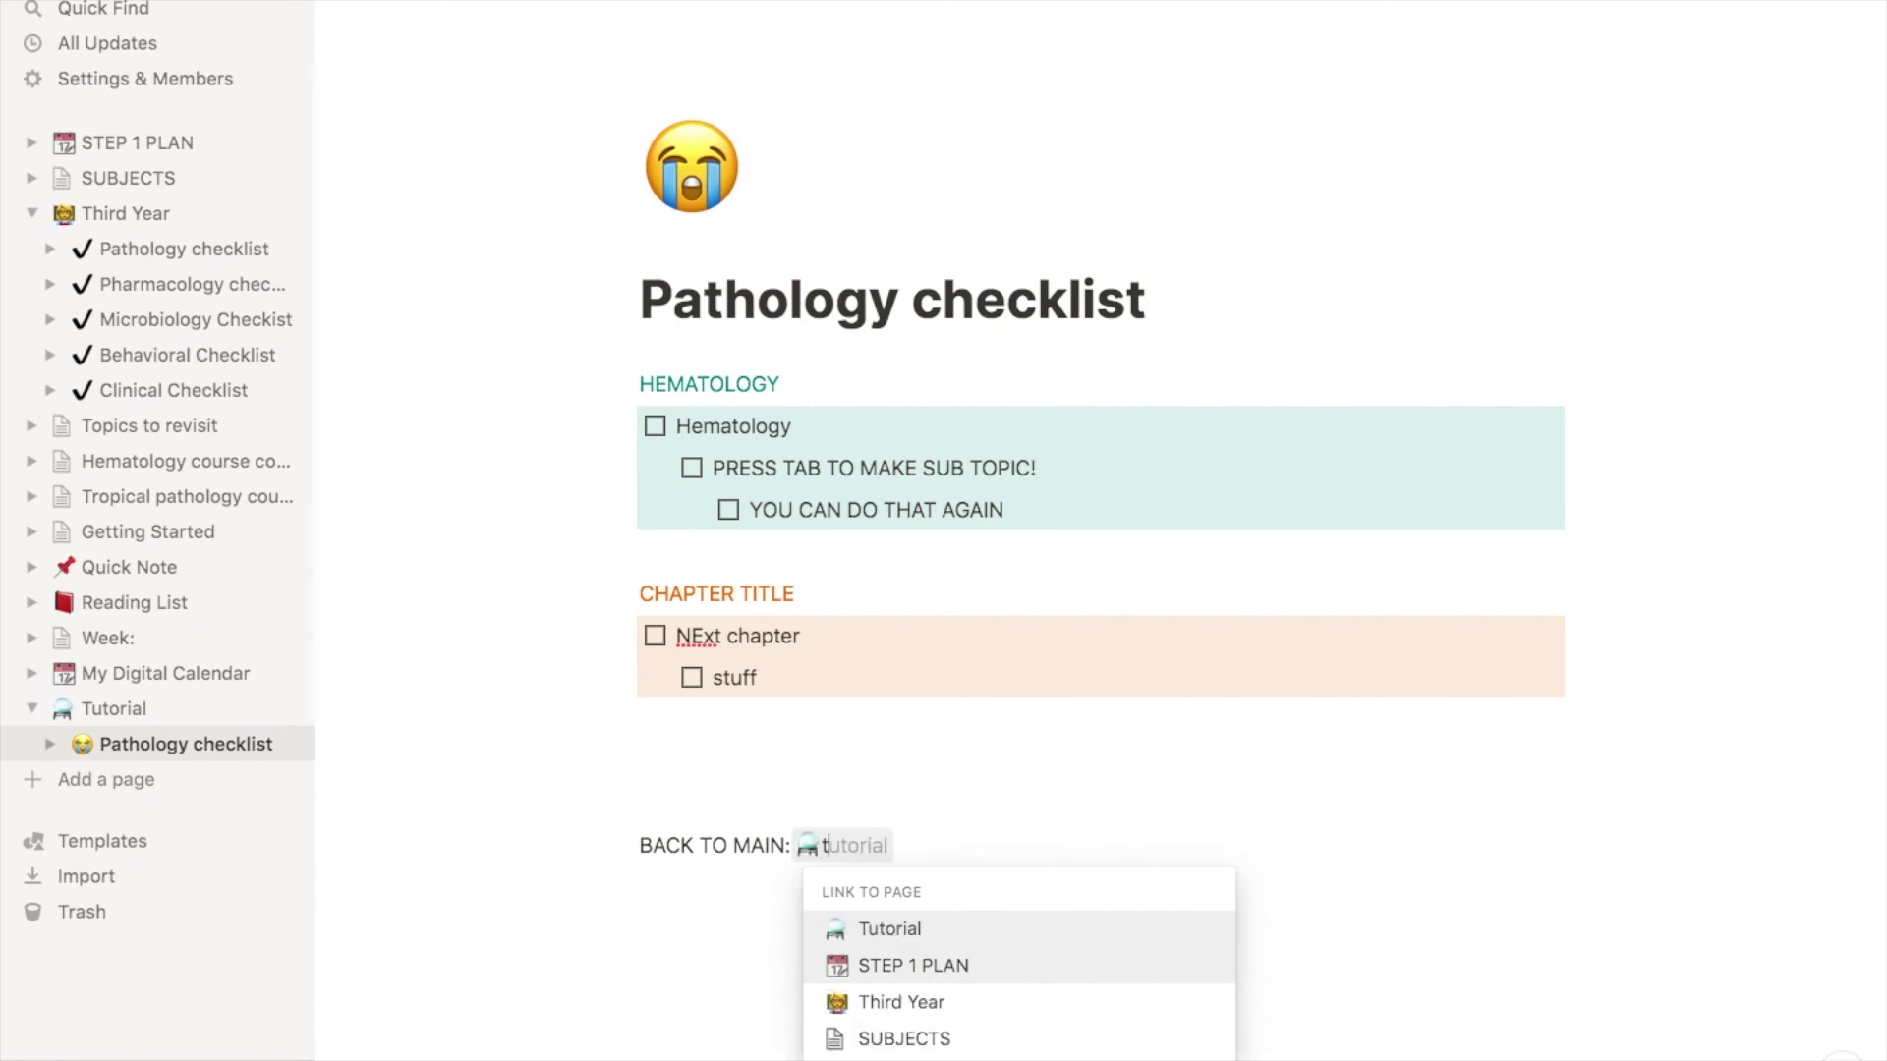
type("ut")
left_click(931, 934)
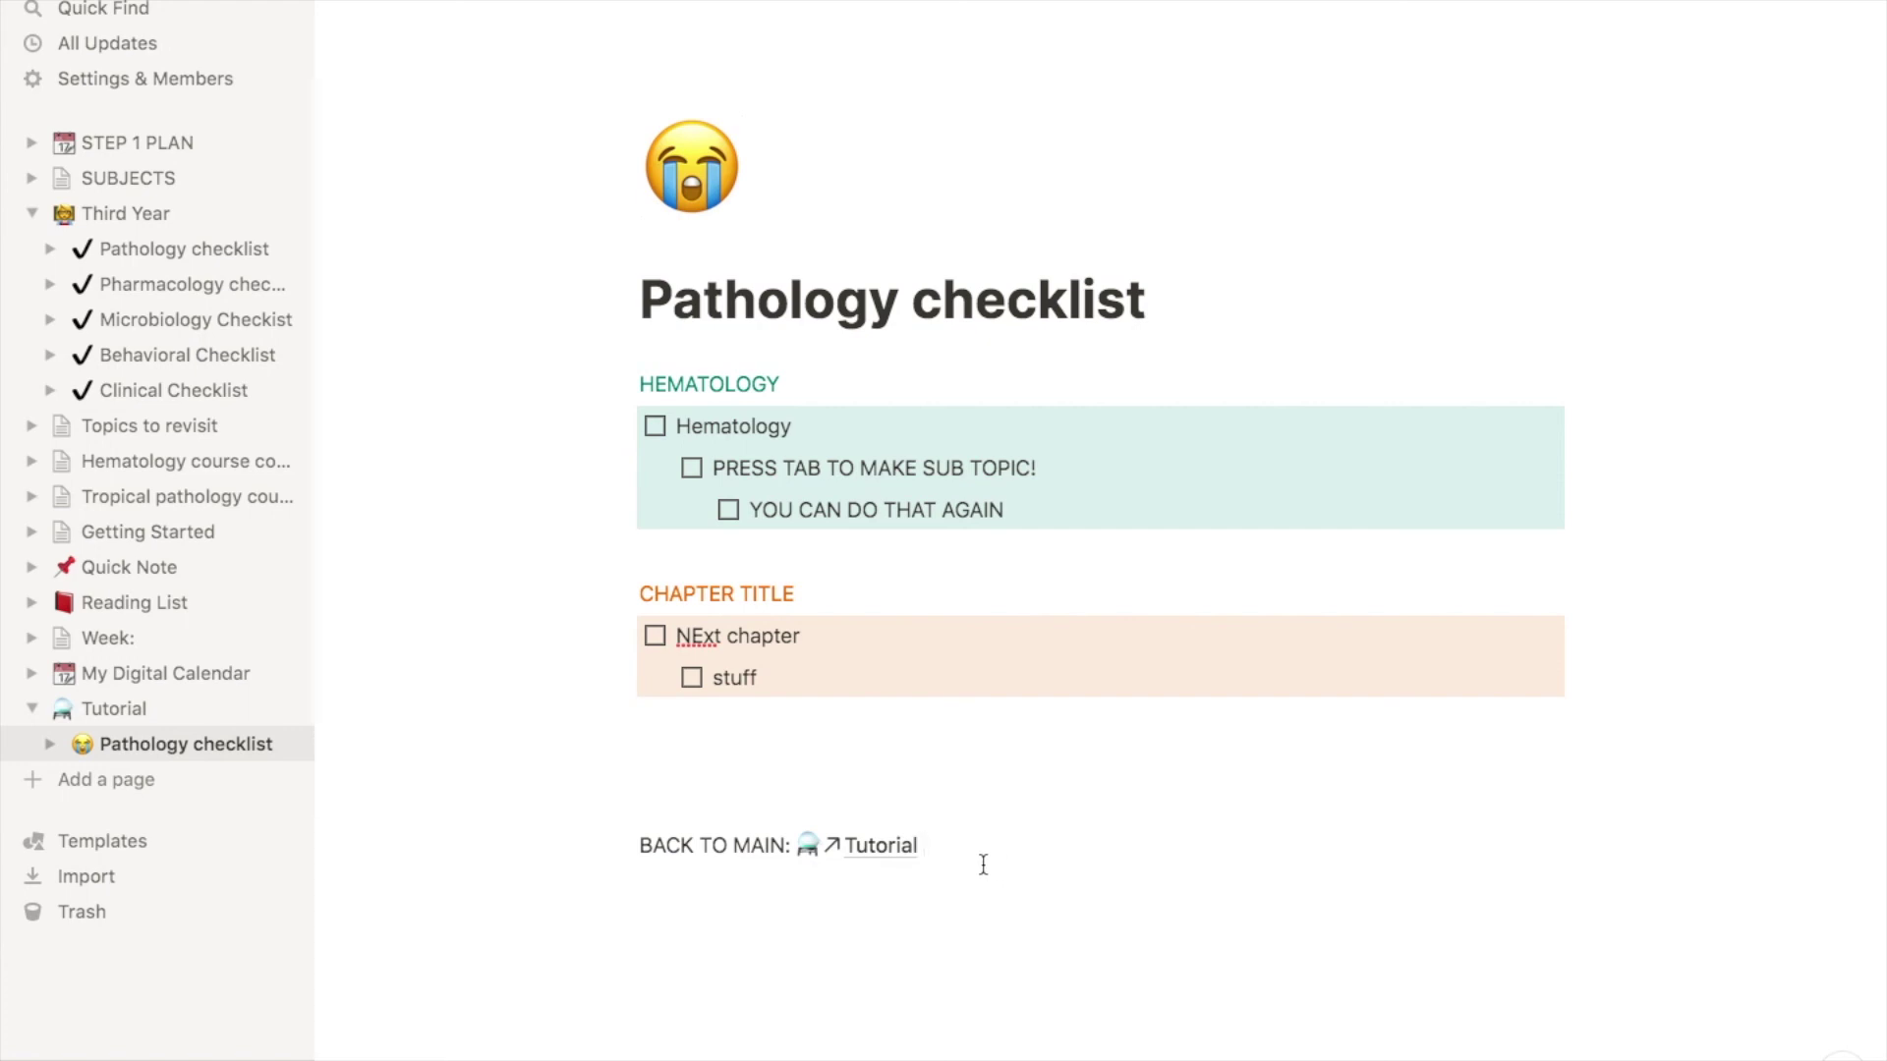
Follow the Tutorial mention to view Tutorial with its backlink and Pathology checklist sub-page.
left_click(897, 851)
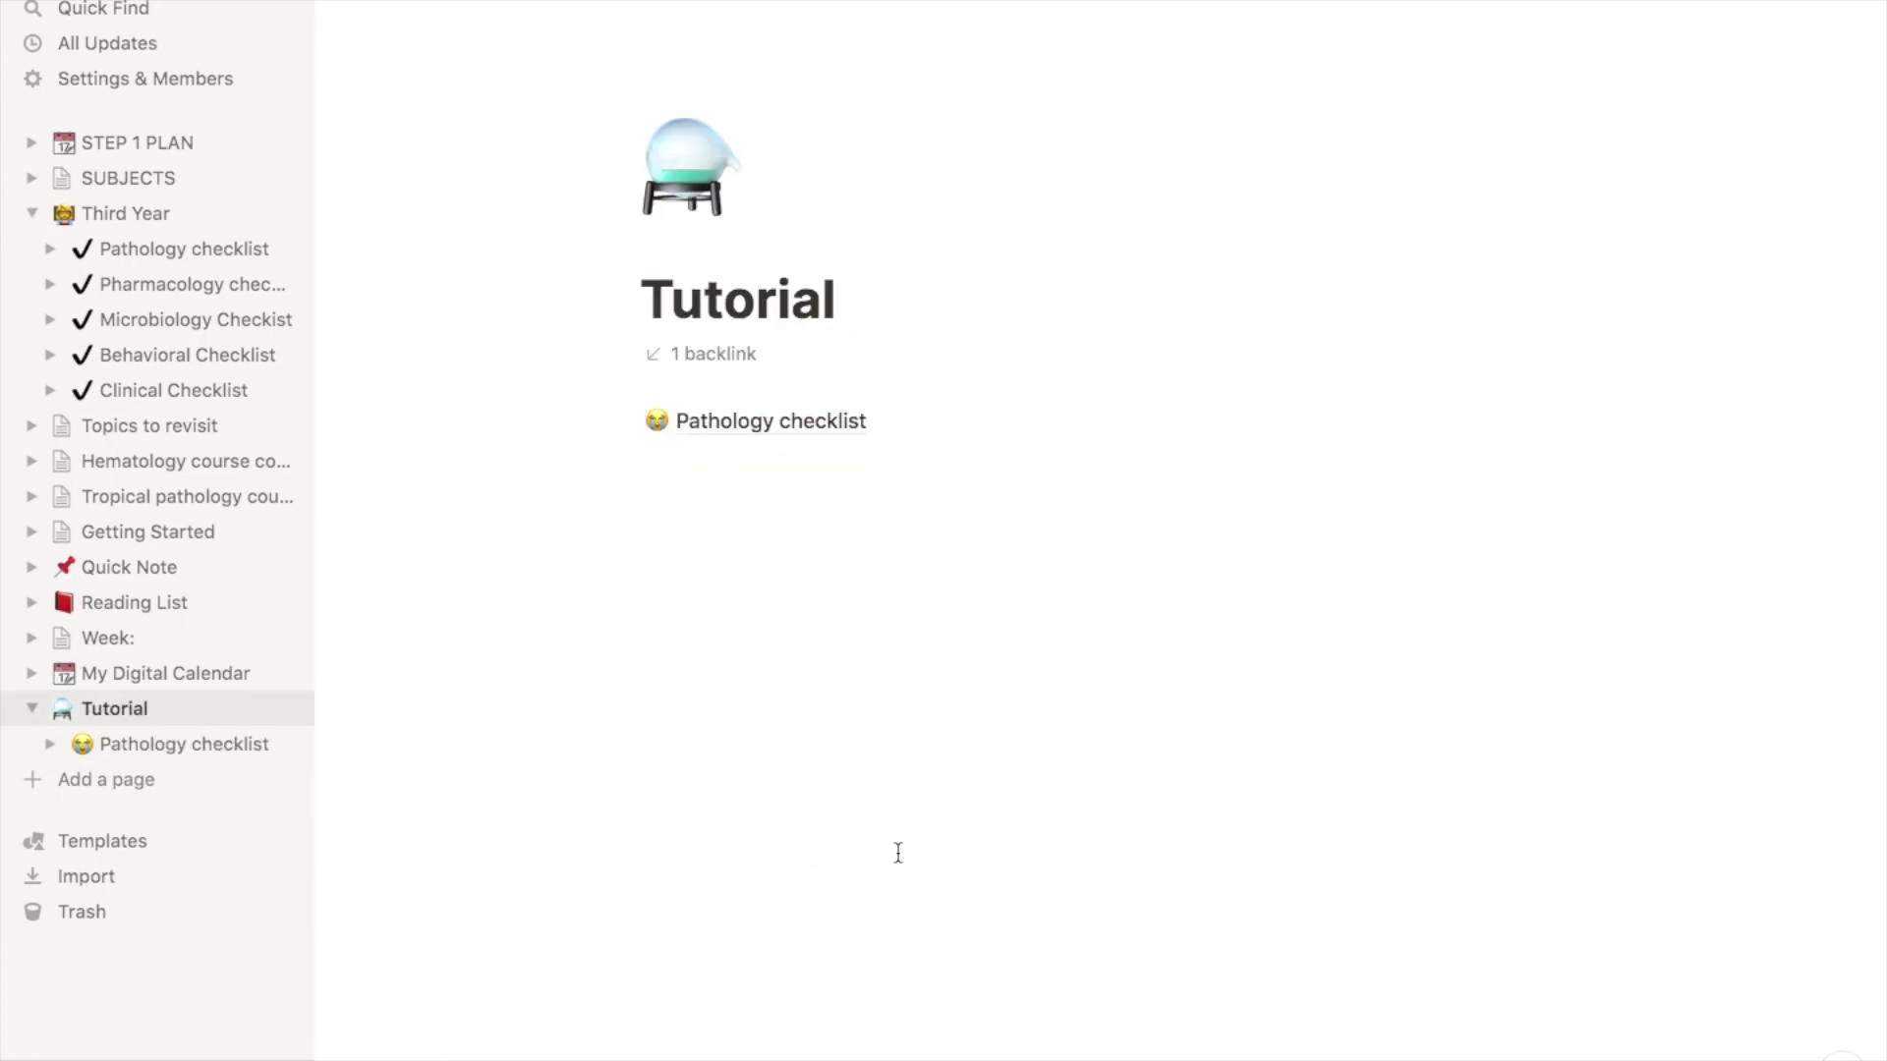